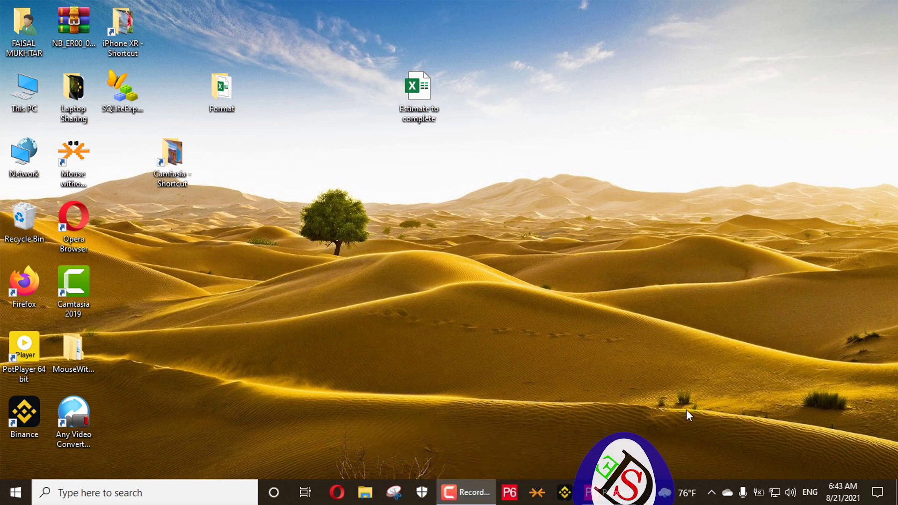
Restore the Primavera P6 window showing the VILL-CON-2 - B2 activity schedule
left_click(608, 495)
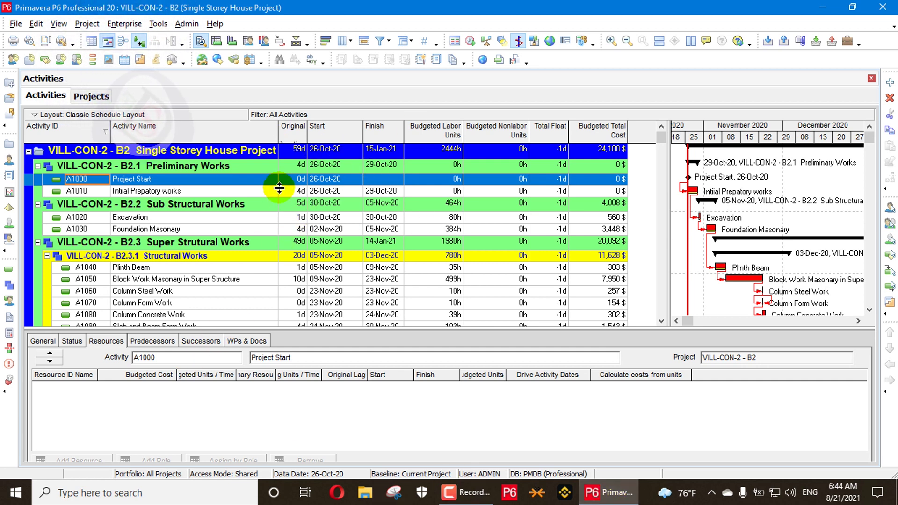
Select all B2 activity rows and launch Excel from Windows search
left_click(96, 155)
key("ctrl+a")
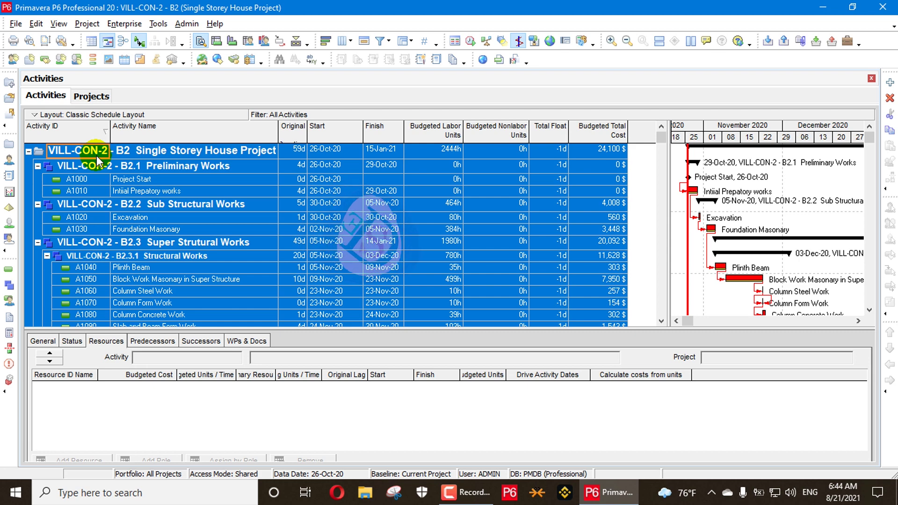
left_click(129, 493)
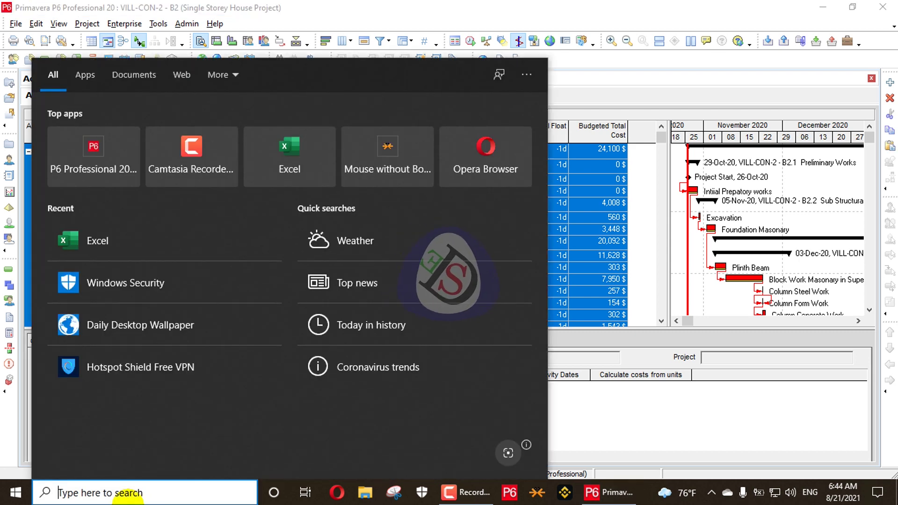
type("excel")
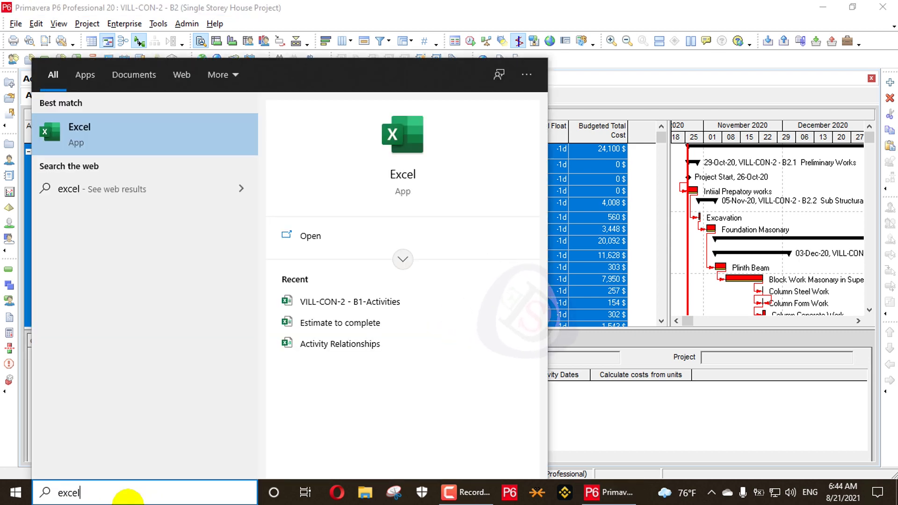
key("Return")
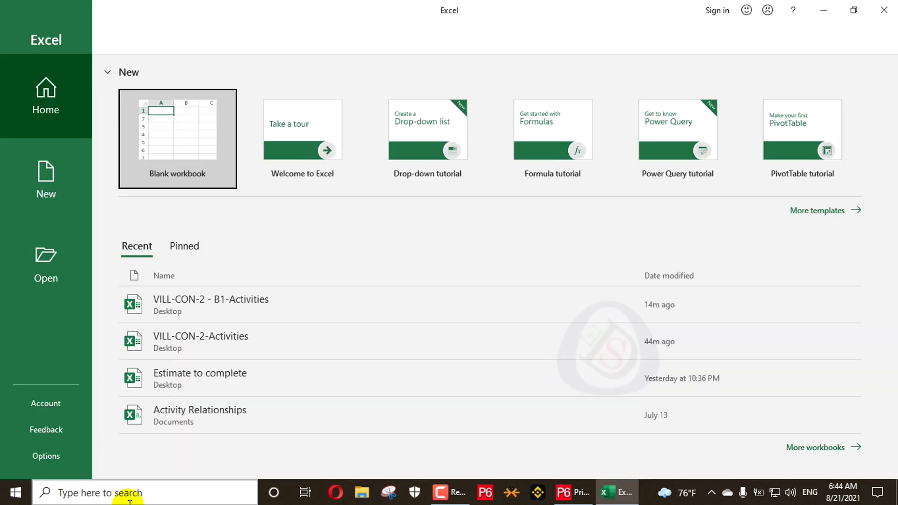
Paste the copied activity table at A1 of a new blank workbook
left_click(142, 169)
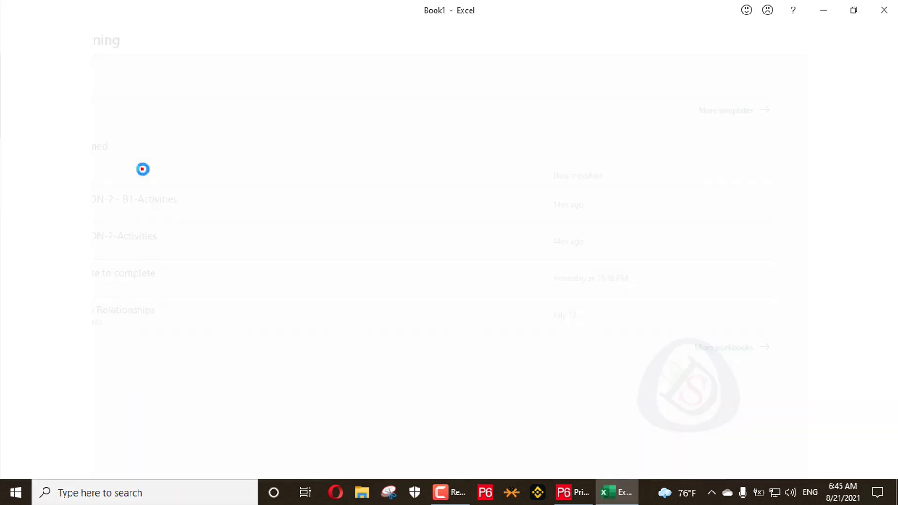
key("ctrl+v")
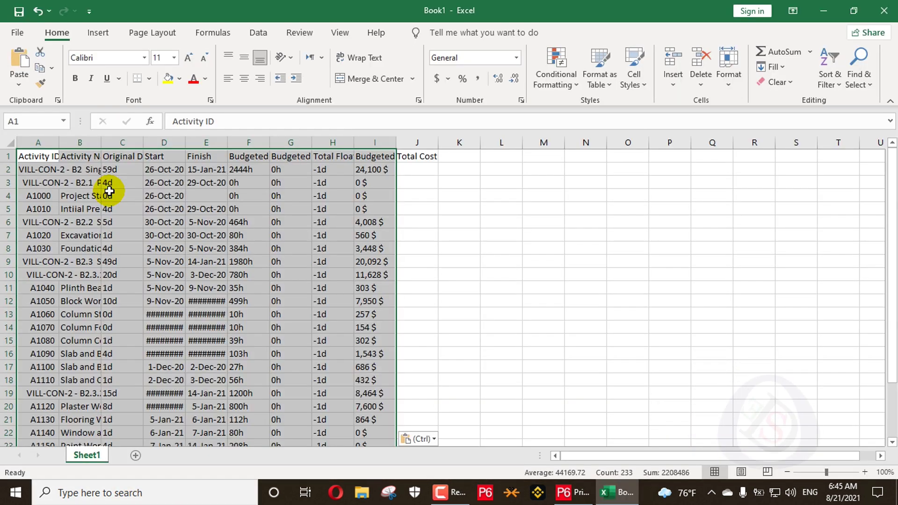
left_click(525, 196)
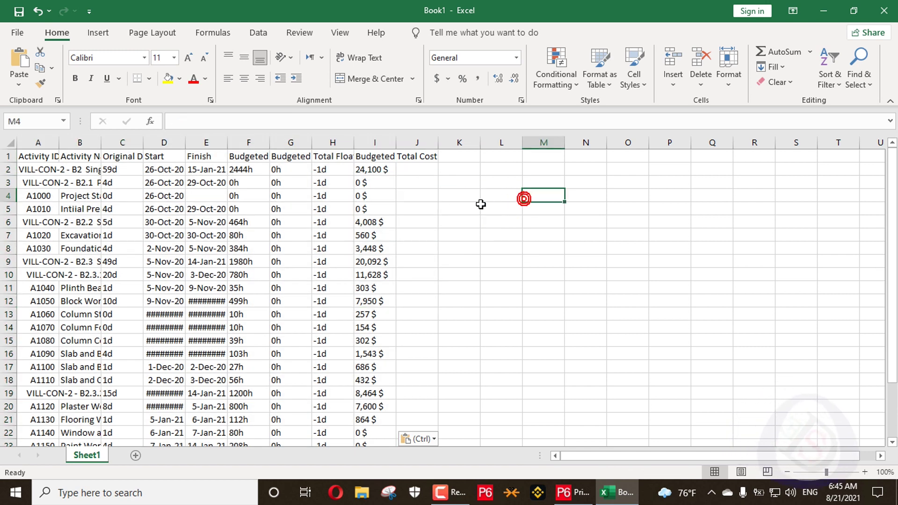
Auto-fit columns I and F for Budgeted Total Cost and Labor Units, checking the I2 total
double_click(395, 142)
left_click(517, 193)
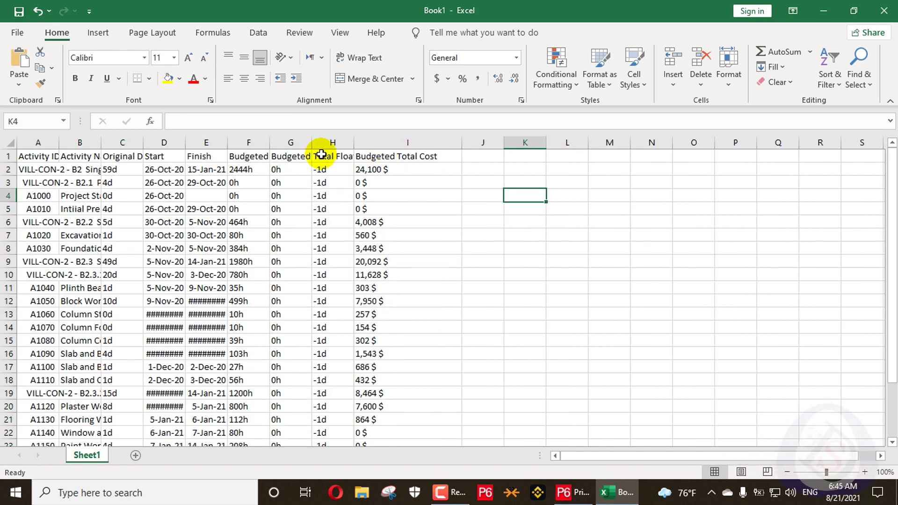
double_click(269, 142)
left_click(582, 220)
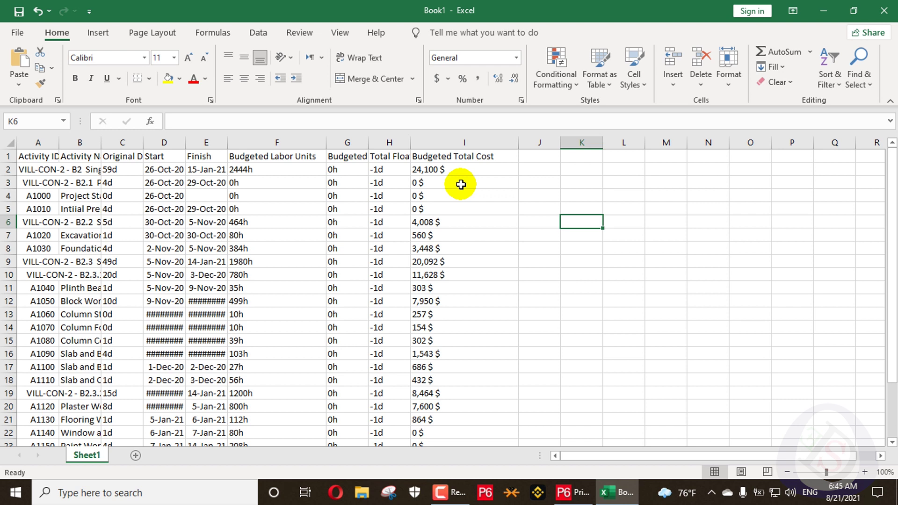
left_click(461, 164)
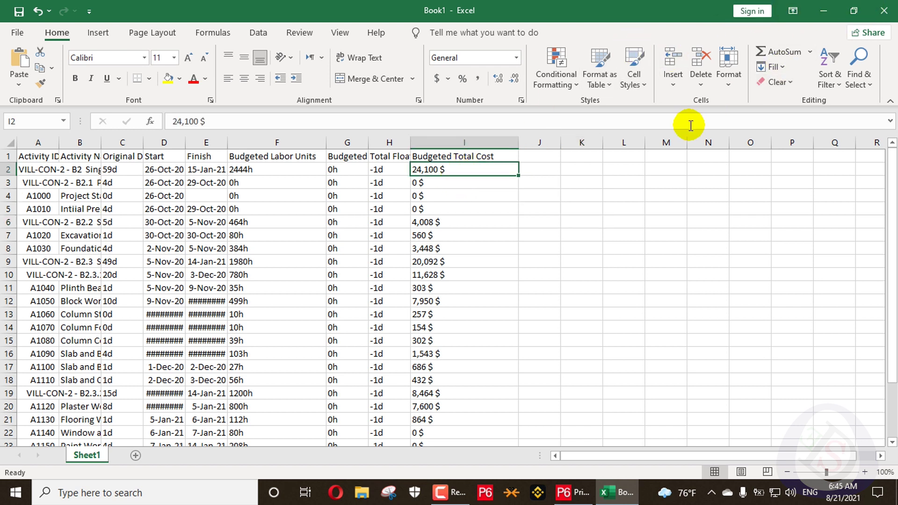
key("alt+Tab")
Turn off the currency symbol and time unit labels in User Preferences
left_click(59, 23)
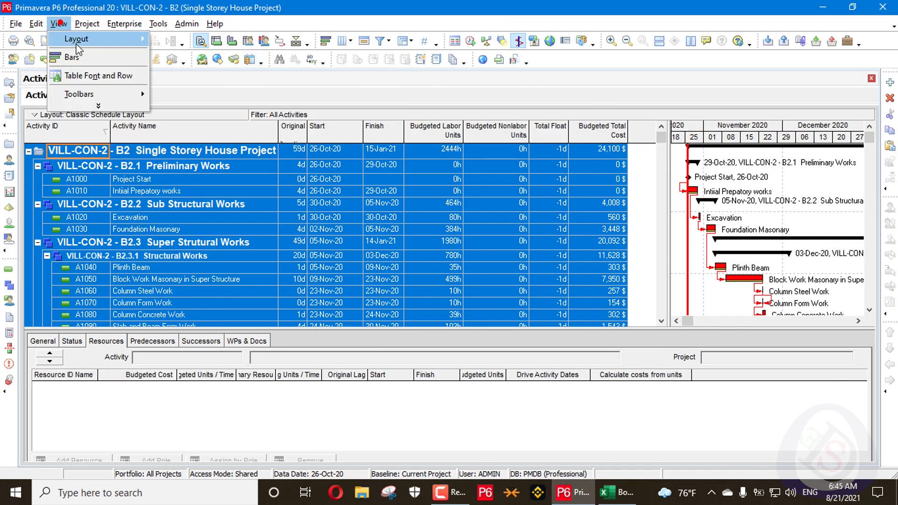
left_click(95, 108)
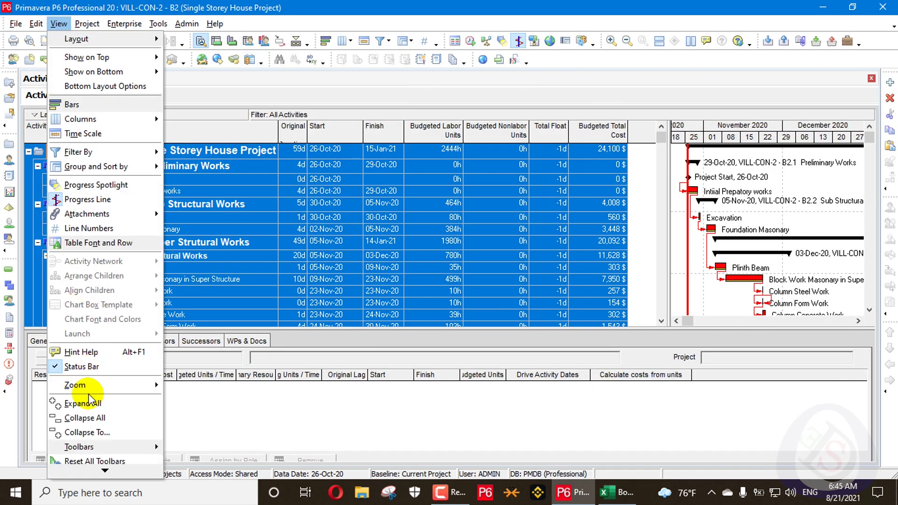
mouse_move(36, 24)
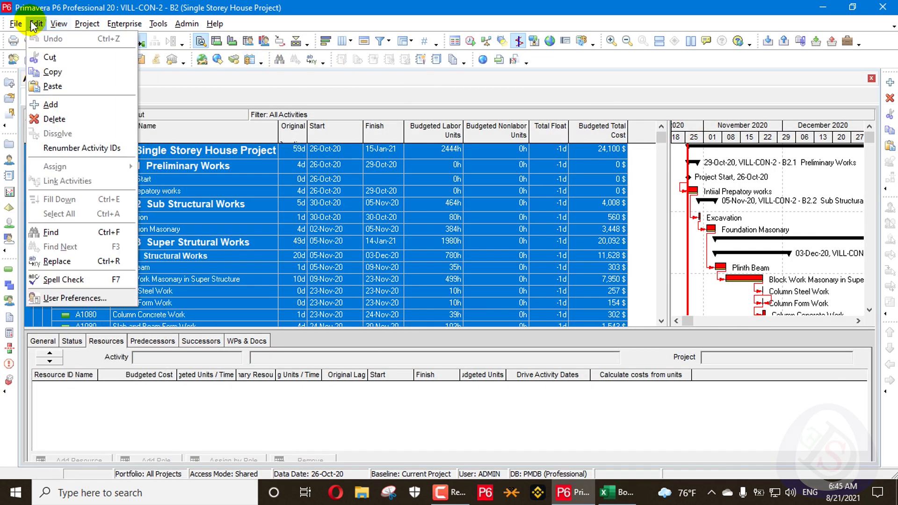
left_click(67, 301)
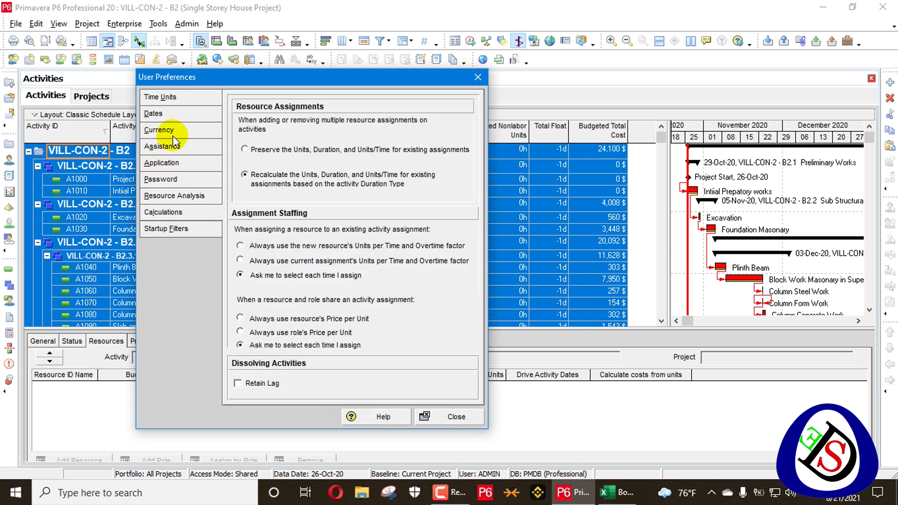
left_click(173, 135)
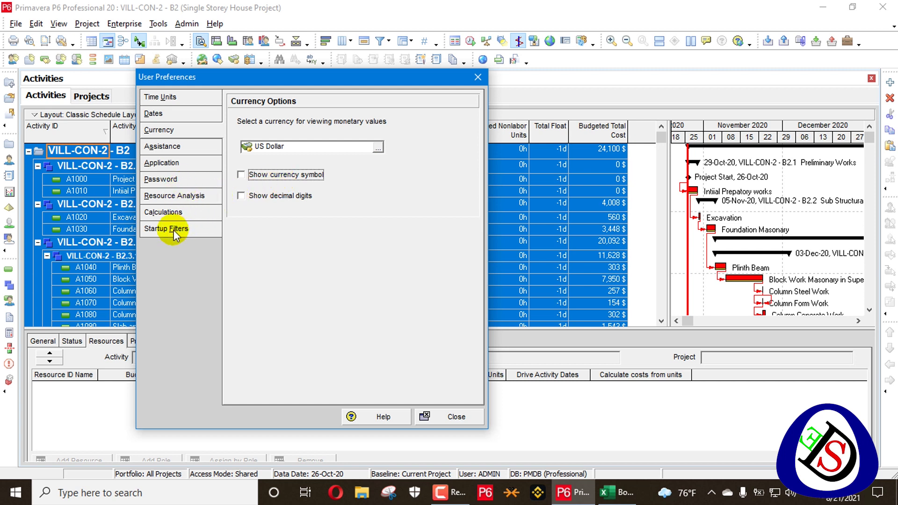
left_click(178, 101)
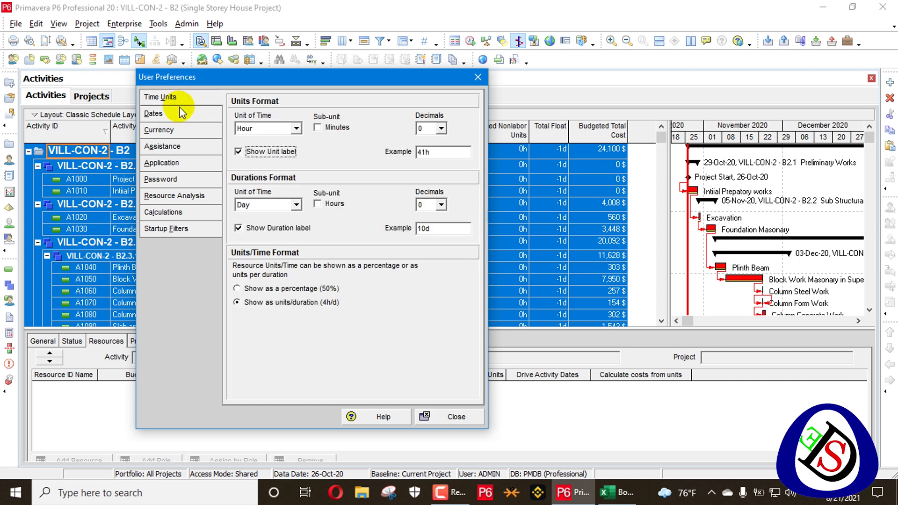
left_click(259, 152)
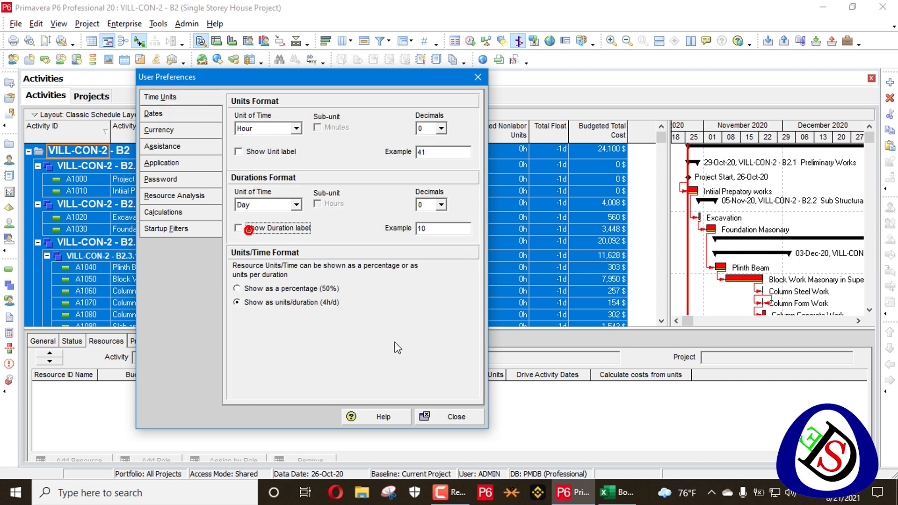
left_click(443, 418)
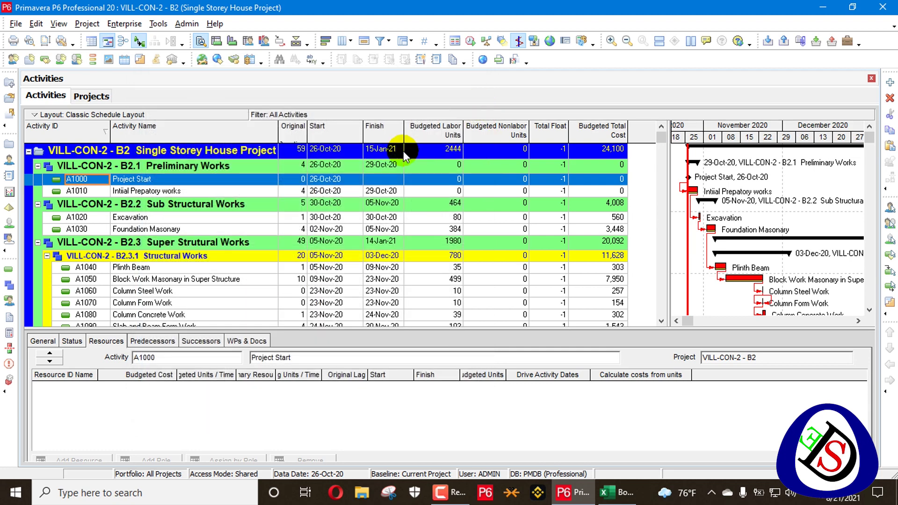
Copy all activity rows as plain numbers over to Excel
key("ctrl+a")
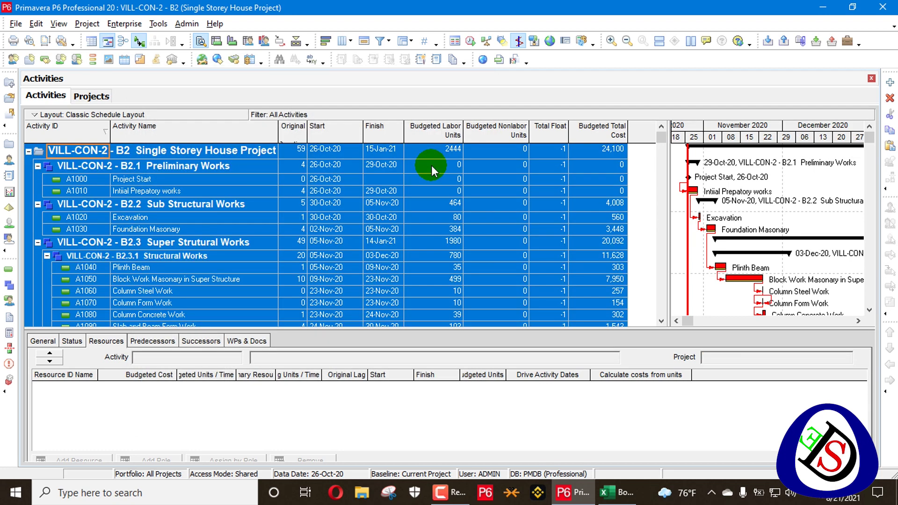
key("ctrl+c")
key("alt+Tab")
Paste the unlabelled activity table over the old data at A1
left_click(46, 159)
key("ctrl+v")
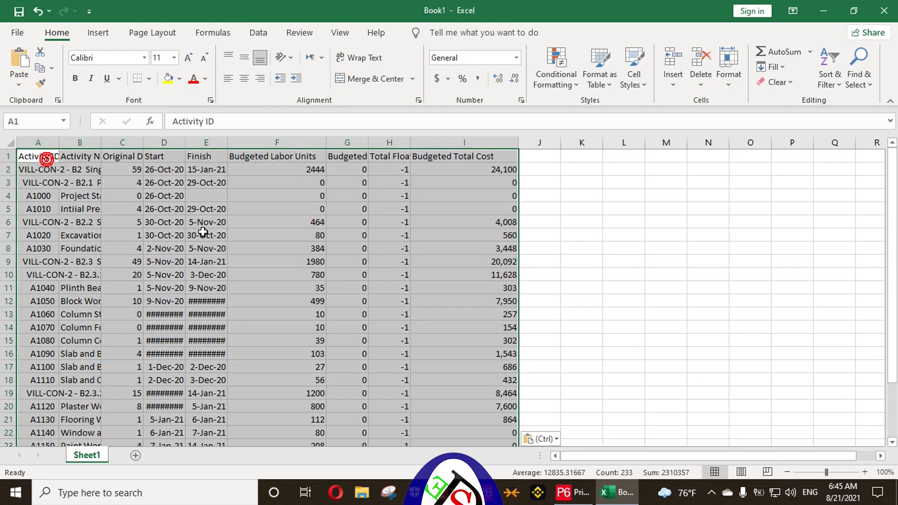
left_click(203, 234)
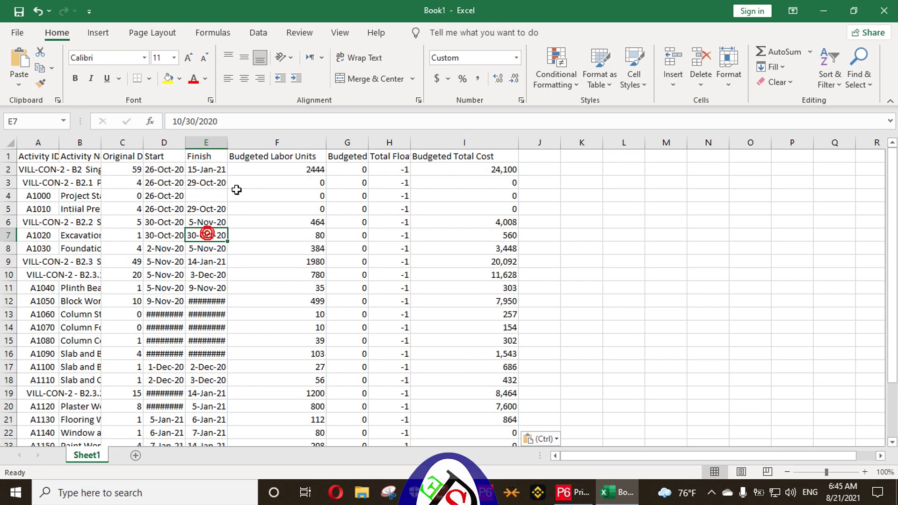
Auto-fit column B to show full activity names and select header row A1:I1
left_click(566, 172)
left_click(559, 174)
left_click(564, 174)
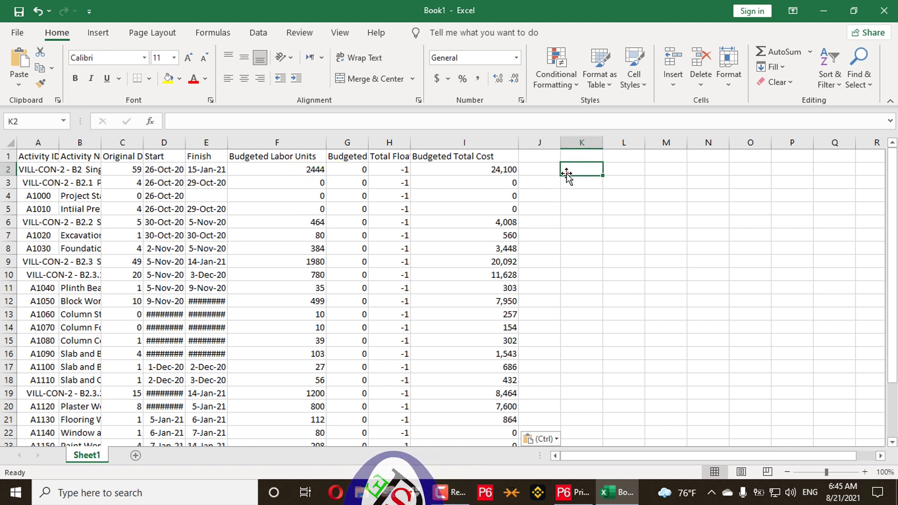
left_click(559, 174)
left_click(559, 174)
type("=")
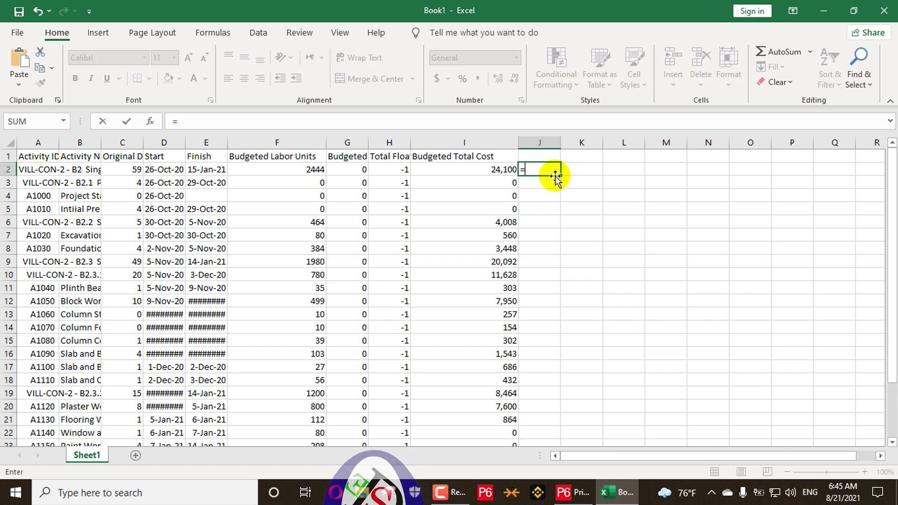
left_click(582, 171)
key("Escape")
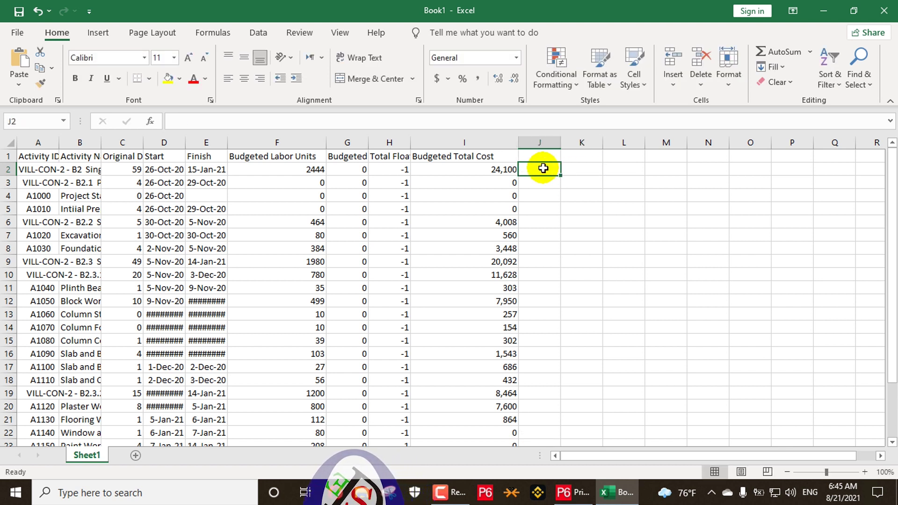
left_click(578, 173)
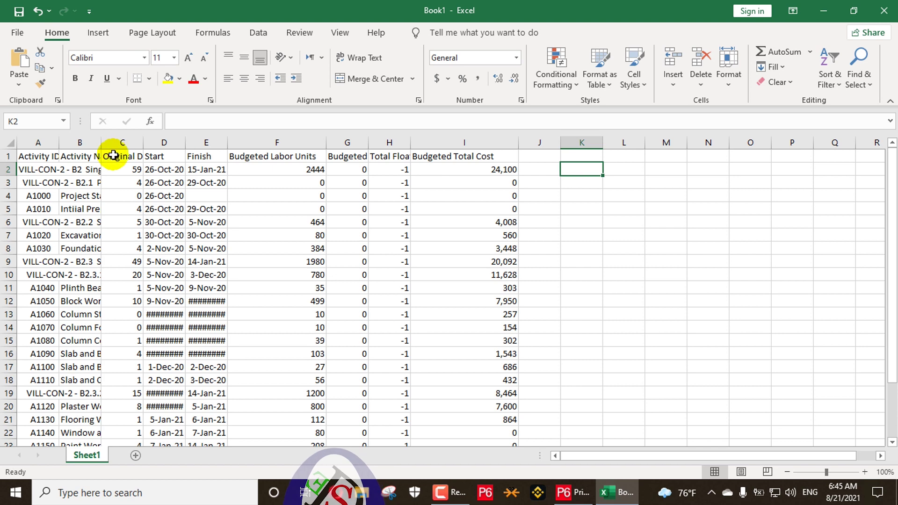
double_click(101, 143)
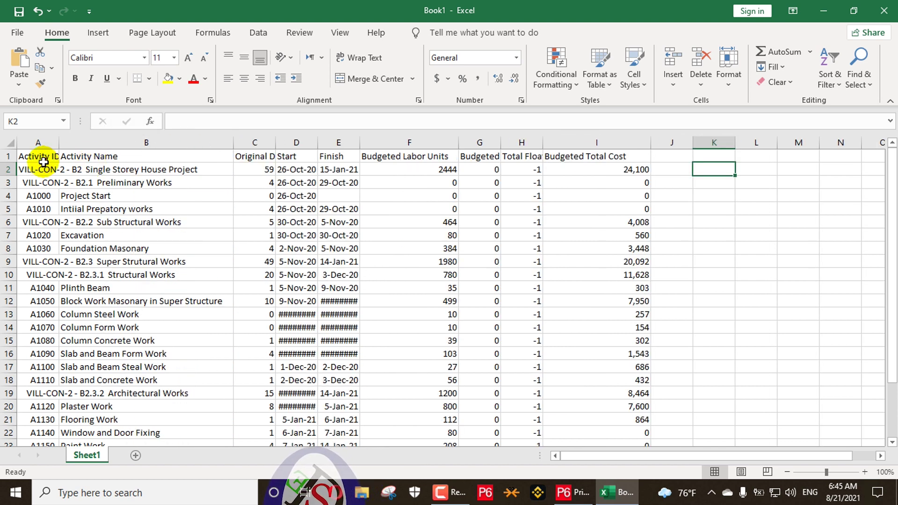
left_click_drag(44, 162, 636, 162)
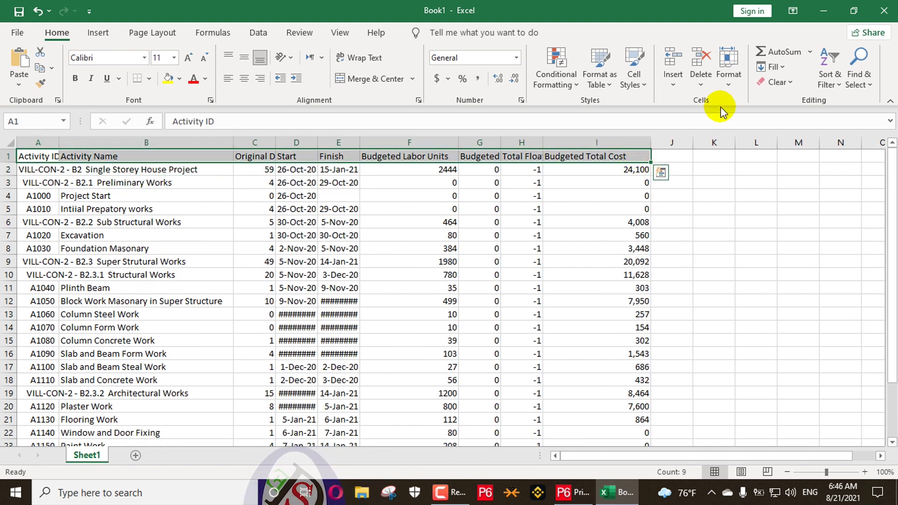
Turn on filters for the header row
left_click(830, 74)
left_click(827, 170)
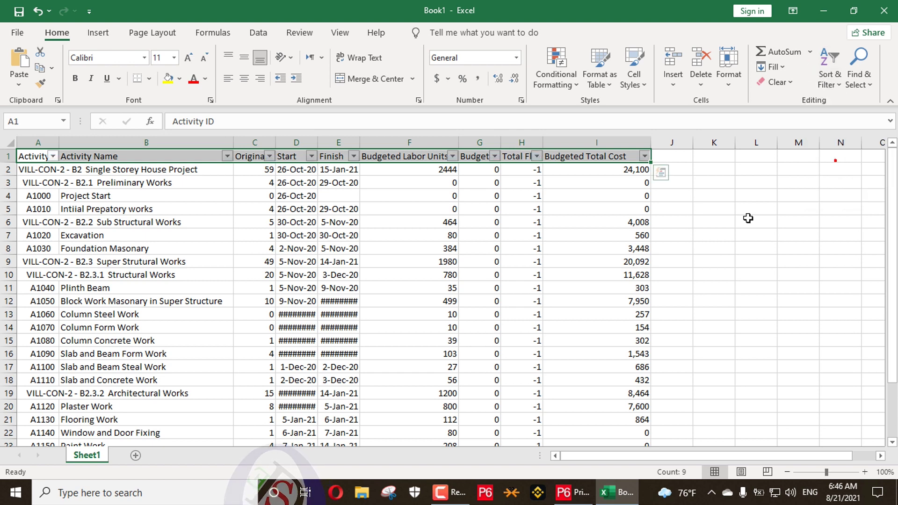
left_click(748, 219)
Fill column J with =I2/$I$2, each row's share of the 24,100 total
left_click(668, 169)
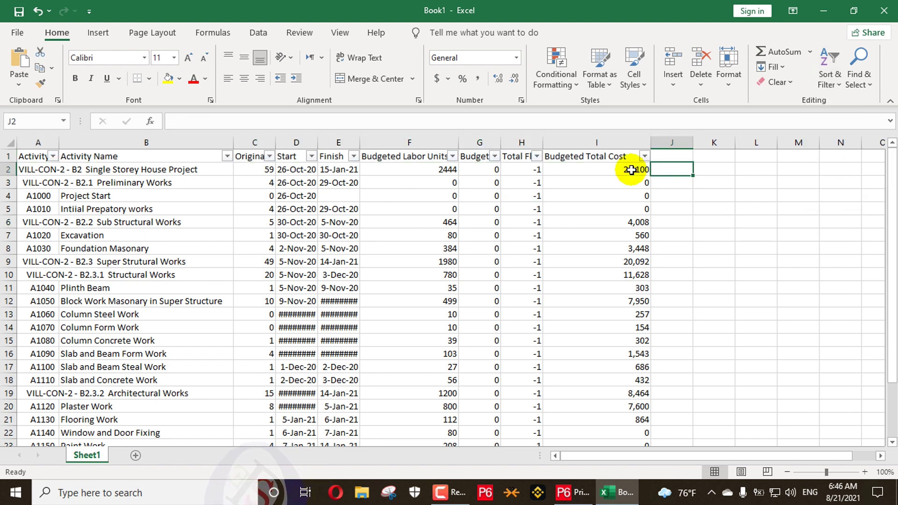
type("=")
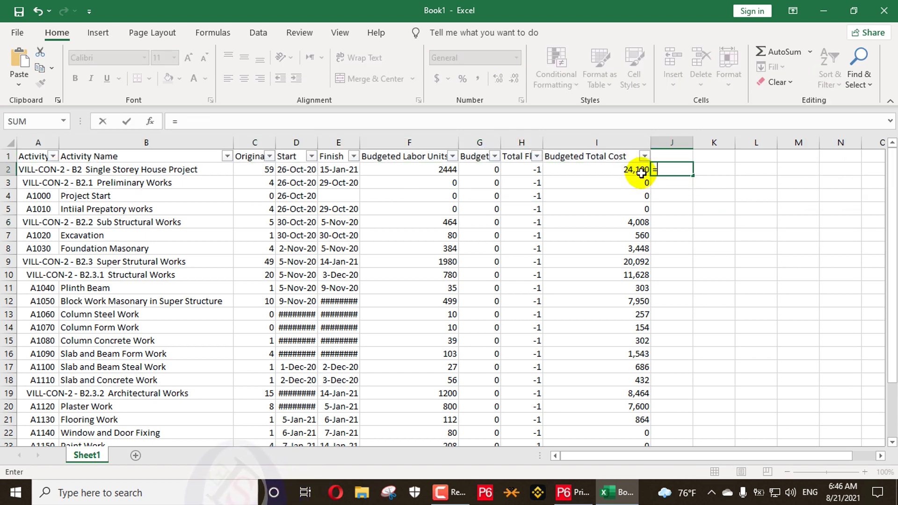
left_click(642, 172)
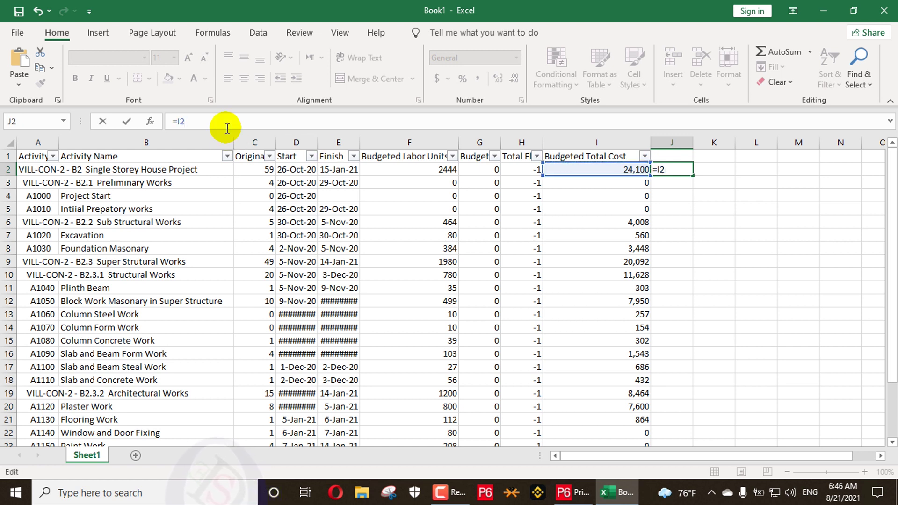
type("/")
left_click(572, 170)
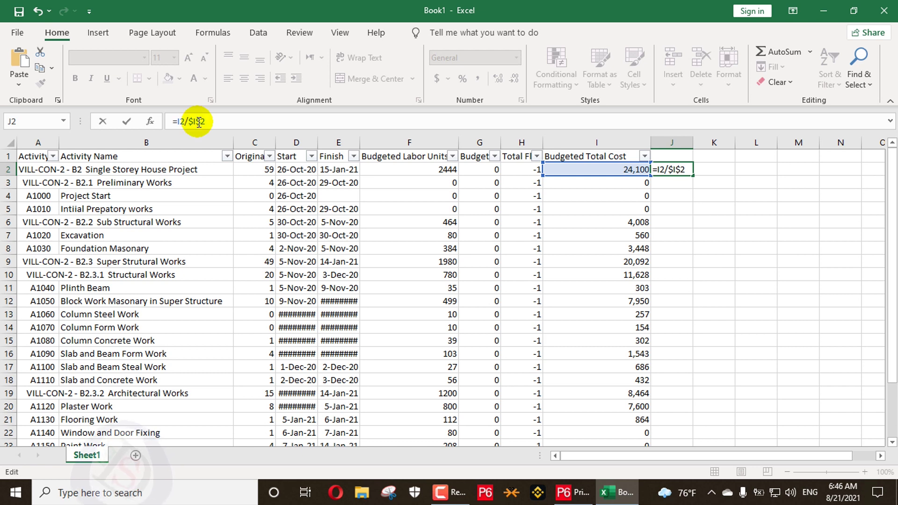
key("Return")
left_click(688, 170)
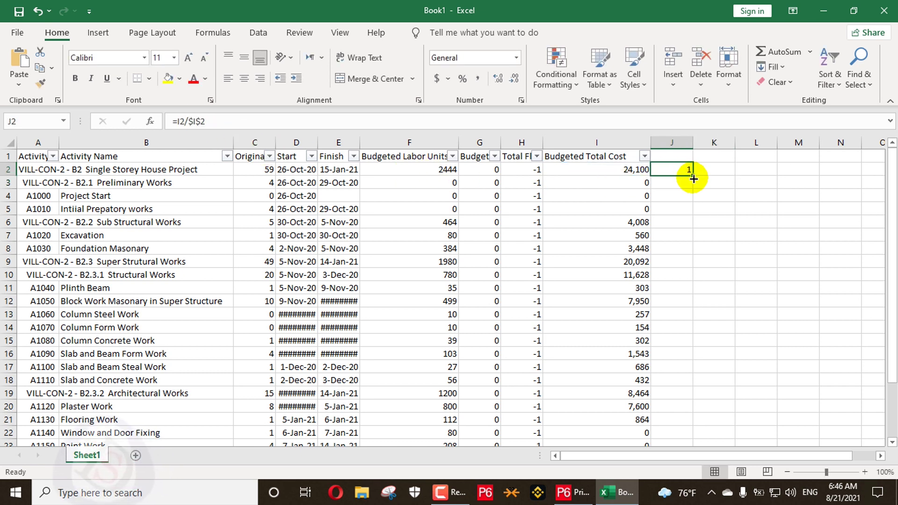
left_click_drag(693, 179, 684, 428)
left_click(738, 275)
scroll(737, 275, "up", 2)
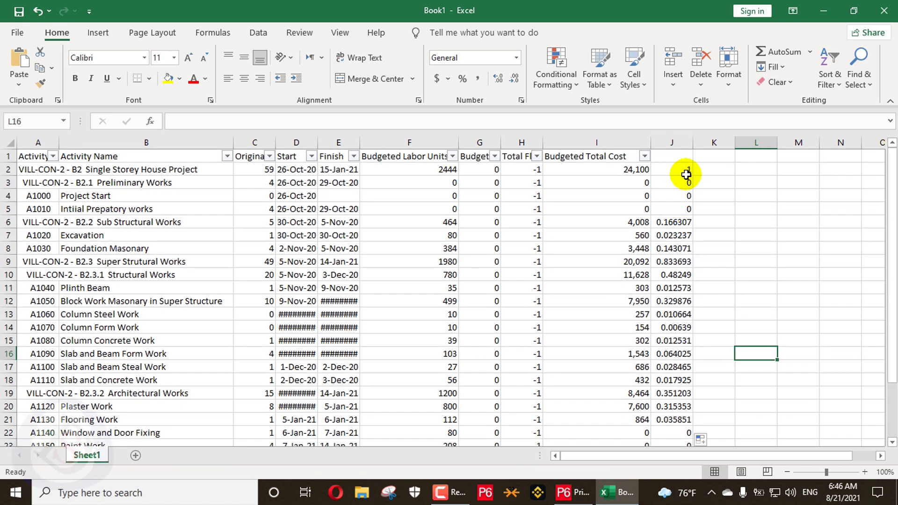
left_click(686, 175)
Change J2 to =(I2/$I$2)*100 and fill it down column J
left_click(236, 122)
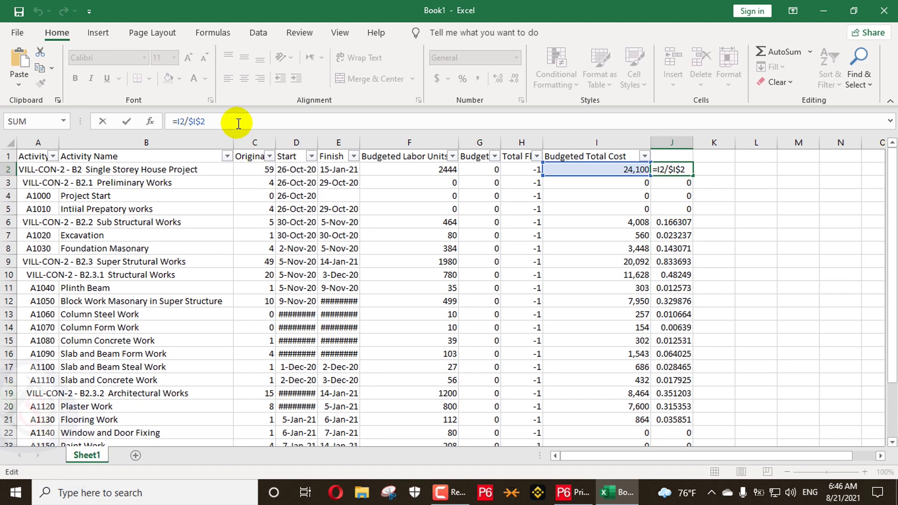
type(")")
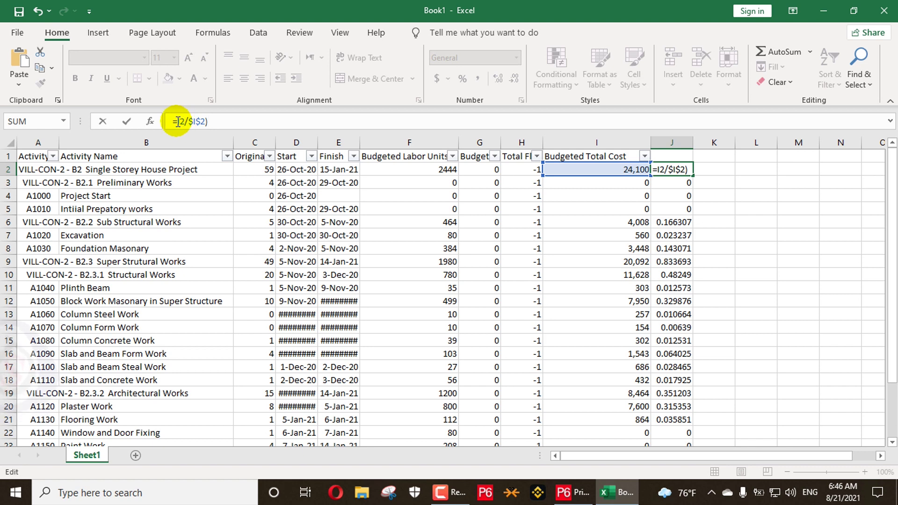
type("(")
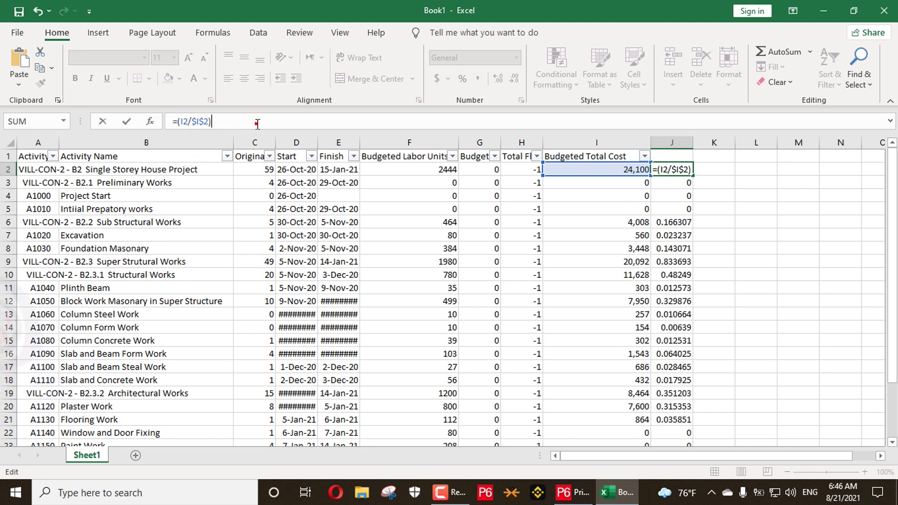
key("Return")
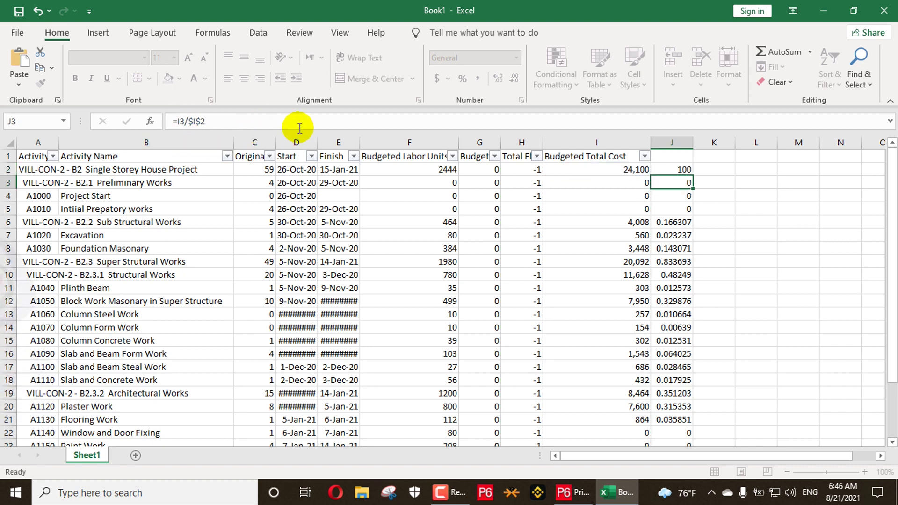
left_click(715, 187)
left_click(685, 168)
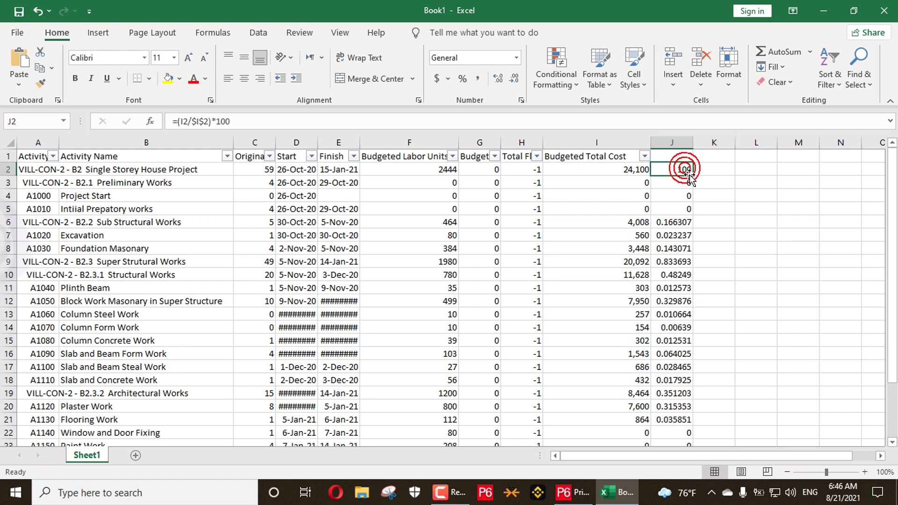
double_click(693, 175)
scroll(671, 200, "down", 5)
scroll(674, 209, "up", 5)
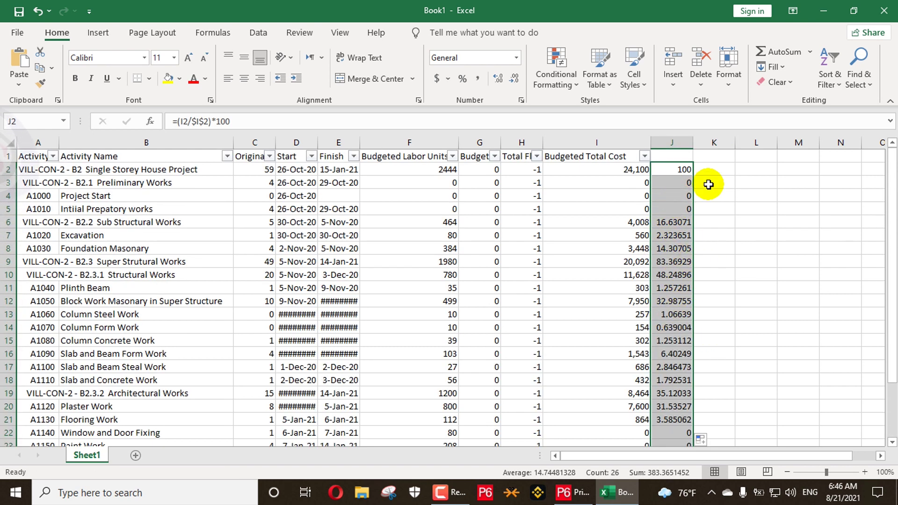
scroll(664, 276, "down", 5)
scroll(678, 269, "up", 4)
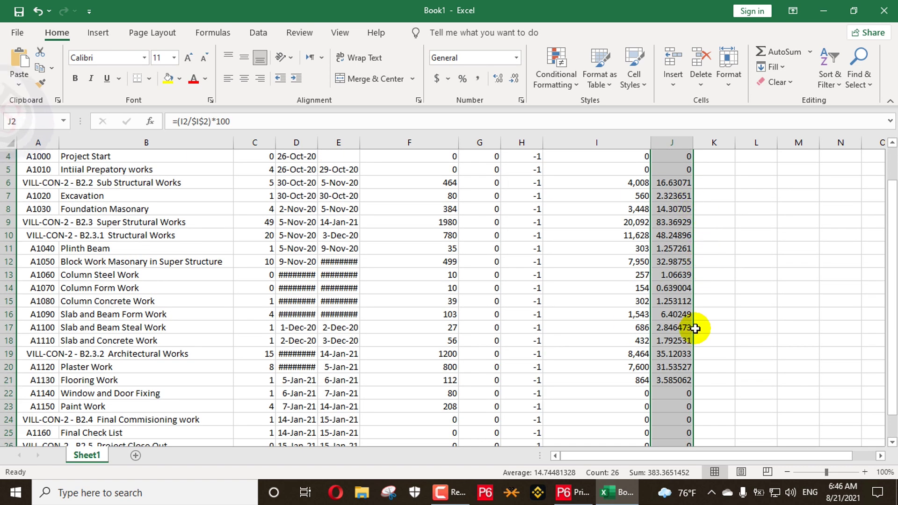
scroll(676, 294, "up", 1)
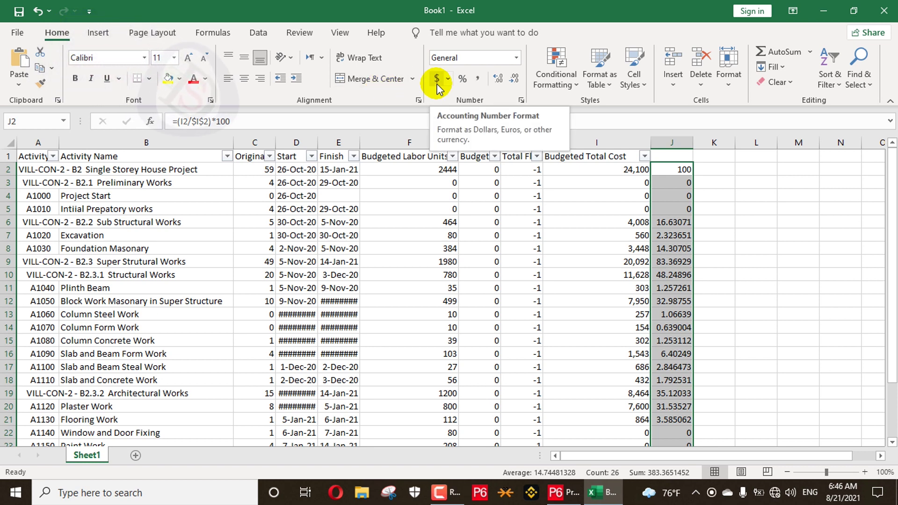
Reduce column J's percentages to one decimal place
left_click(514, 80)
left_click(513, 79)
left_click(514, 79)
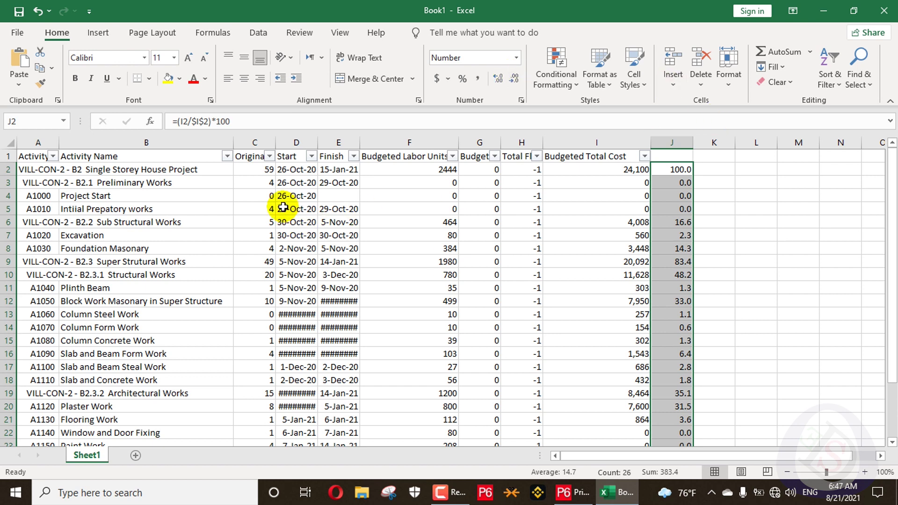
Filter Activity Name to show only the blank-name summary rows
left_click(228, 157)
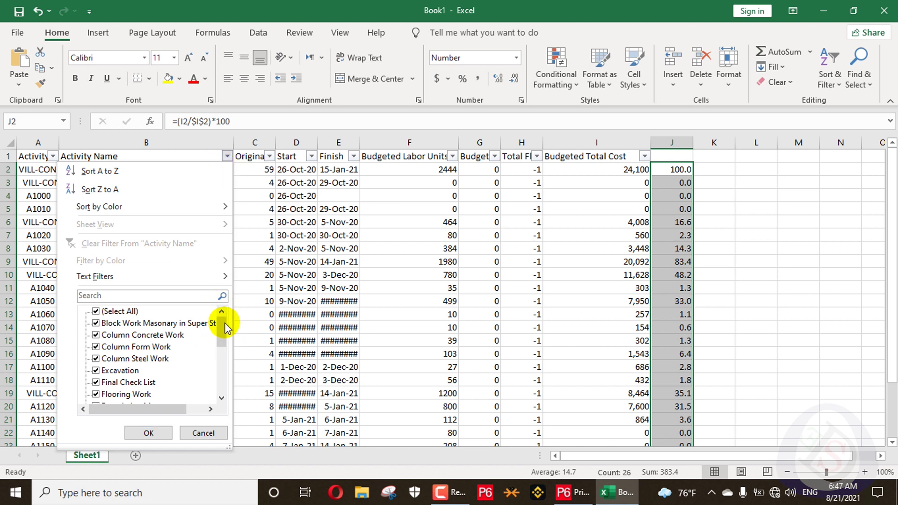
left_click_drag(224, 323, 217, 281)
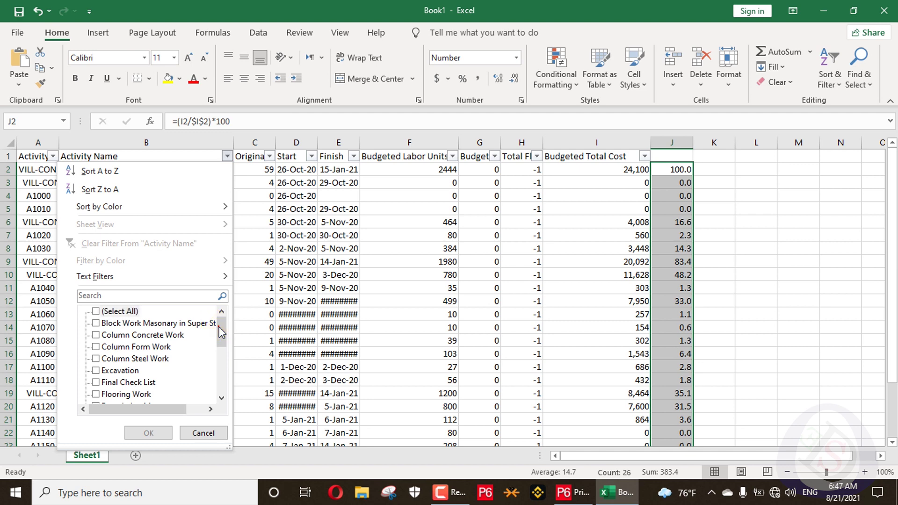
left_click_drag(219, 327, 219, 419)
left_click(114, 394)
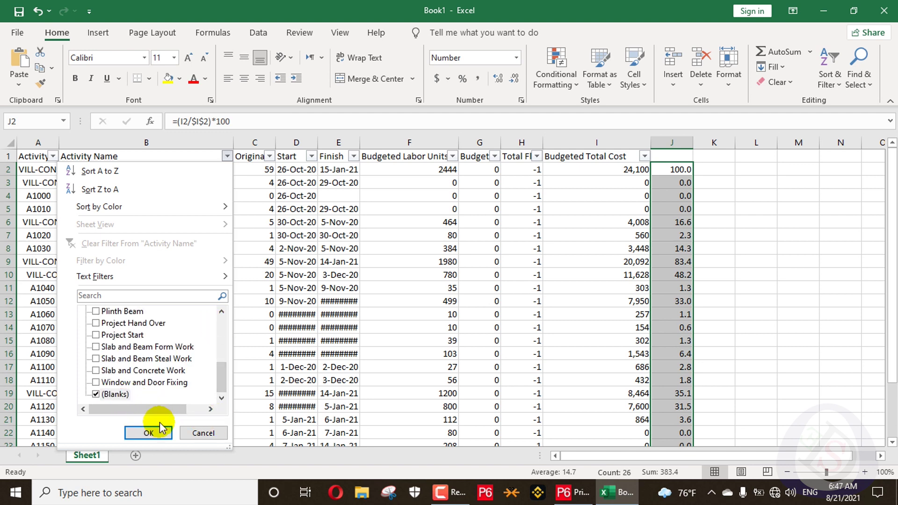
left_click(160, 428)
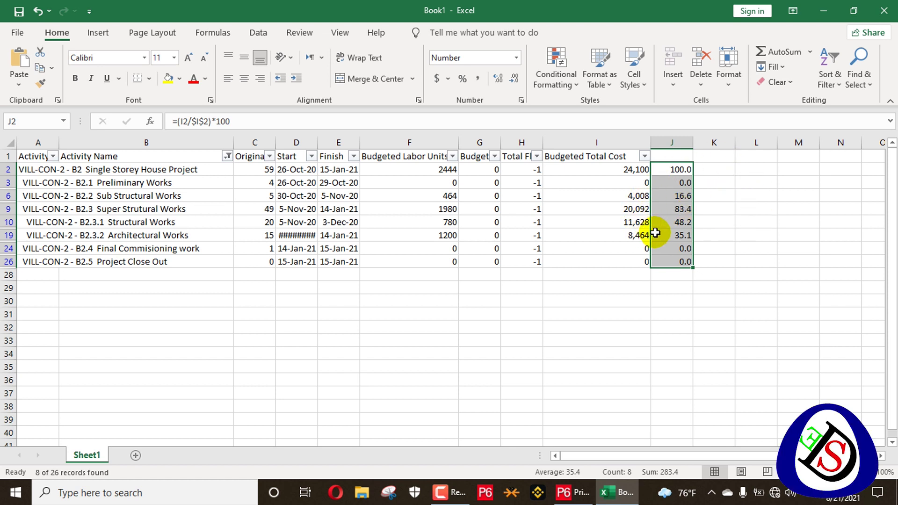
Refilter Activity Name to show only the 18 activity rows, A1000 to A1170
left_click(224, 155)
left_click(96, 312)
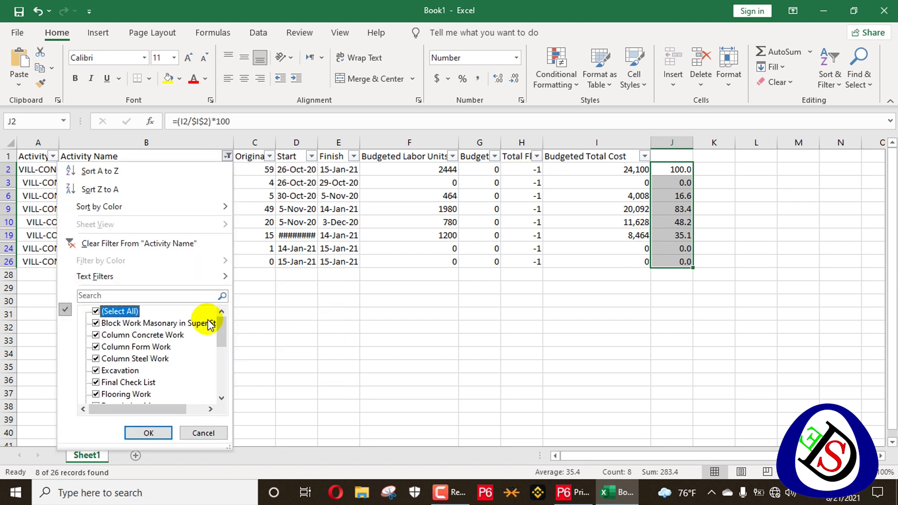
left_click_drag(225, 329, 220, 399)
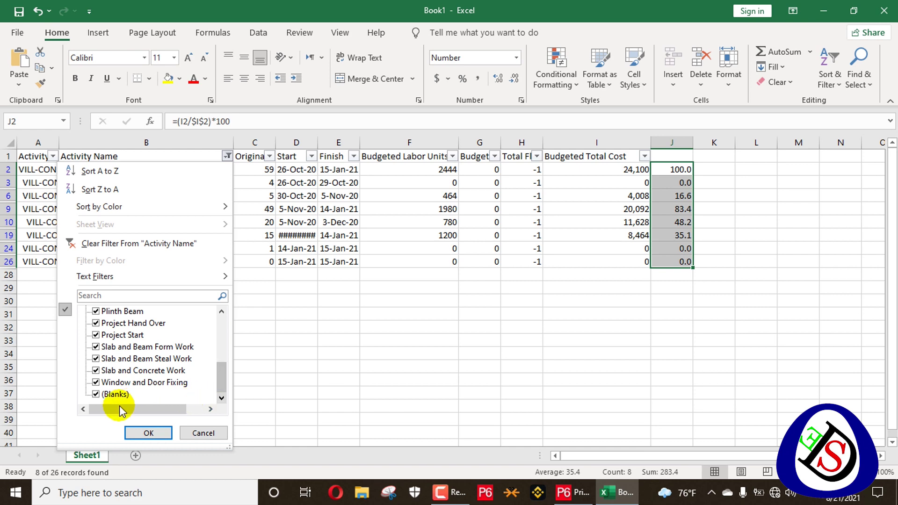
left_click(169, 440)
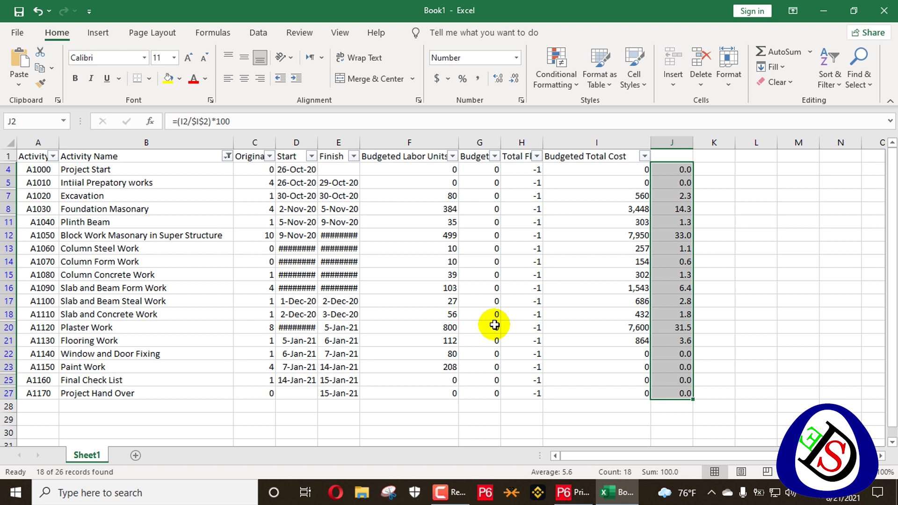
Clear the Activity Name filter and minimize Excel to bring back the P6 schedule
left_click(685, 169)
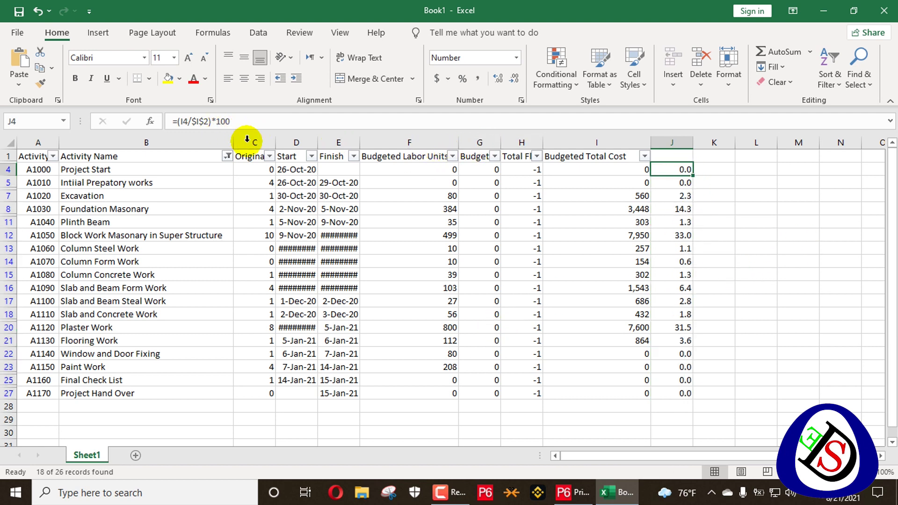
left_click(229, 158)
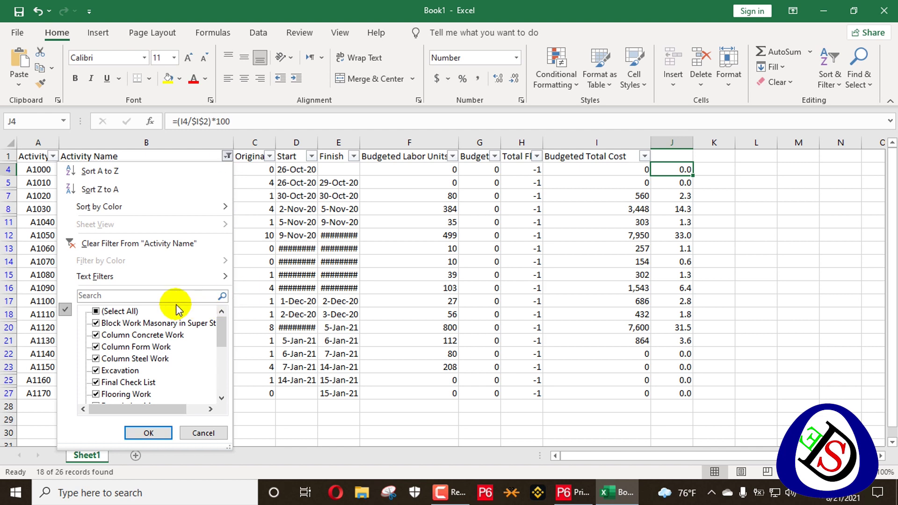
left_click(148, 432)
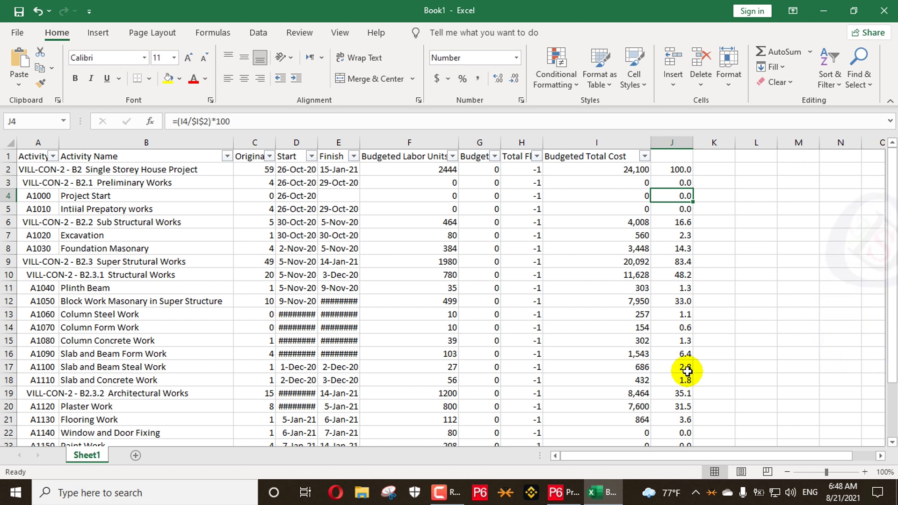
left_click(826, 10)
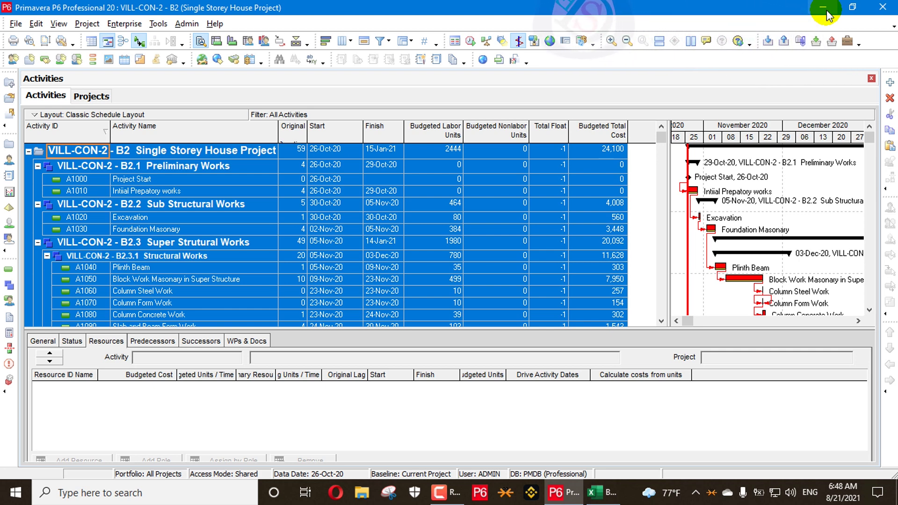
Add the Est Weight column to the Activities table and widen it
left_click(635, 131)
right_click(635, 133)
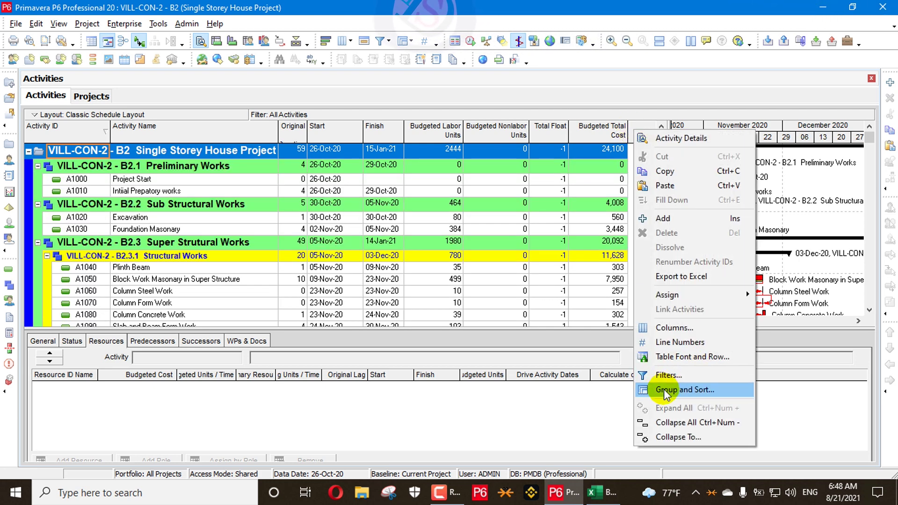
left_click(668, 326)
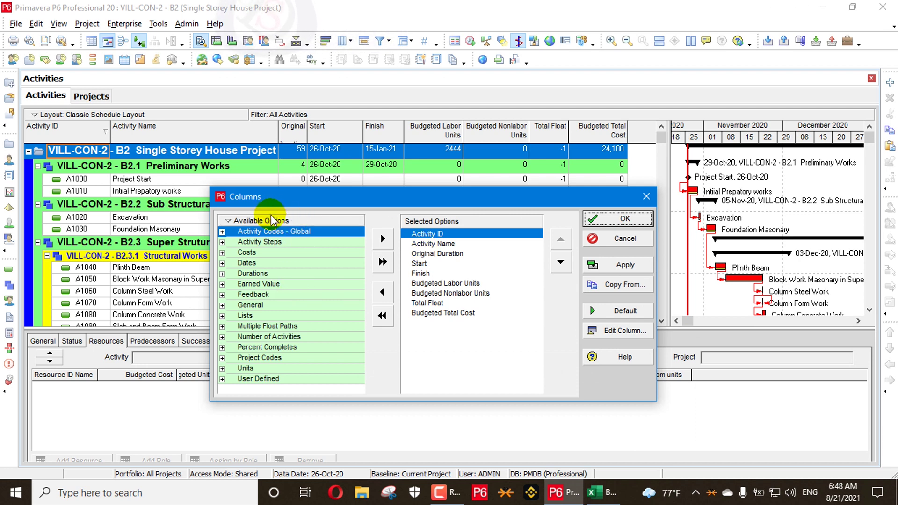
right_click(236, 219)
left_click(262, 225)
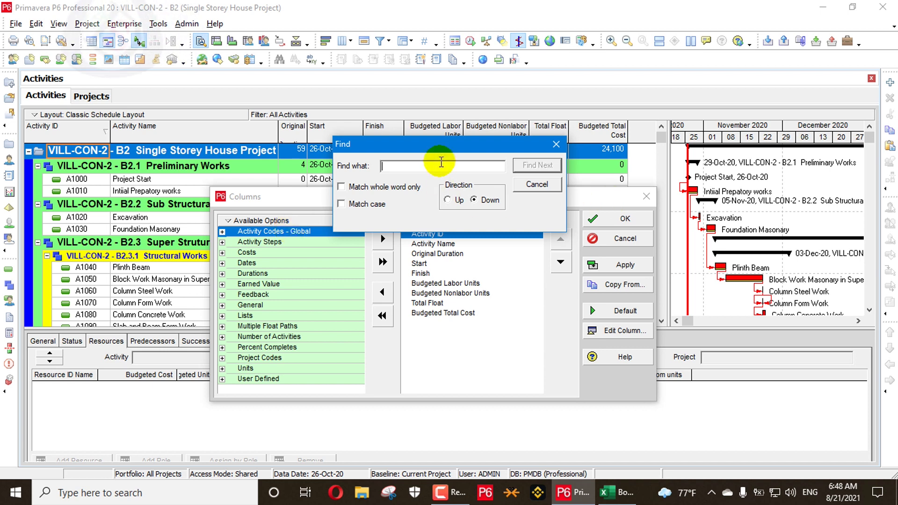
type("est")
left_click(537, 166)
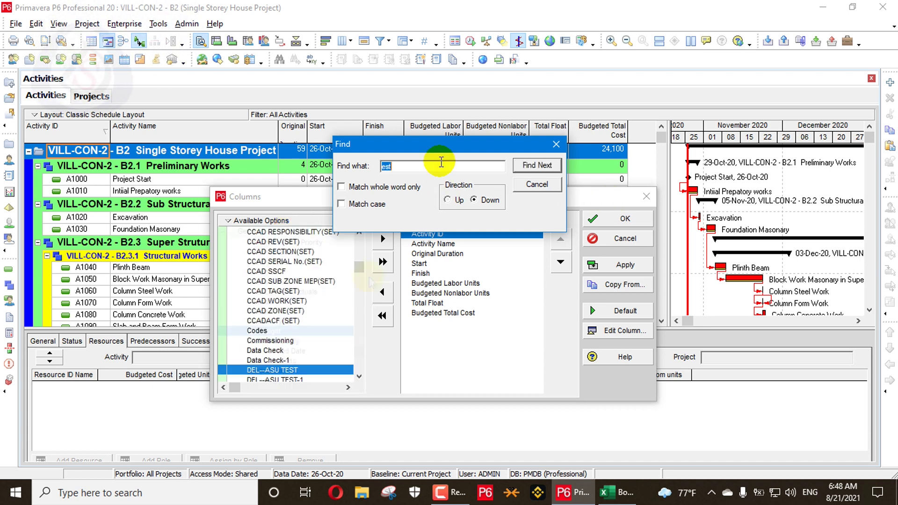
left_click(537, 165)
left_click(382, 238)
left_click(447, 200)
left_click(542, 168)
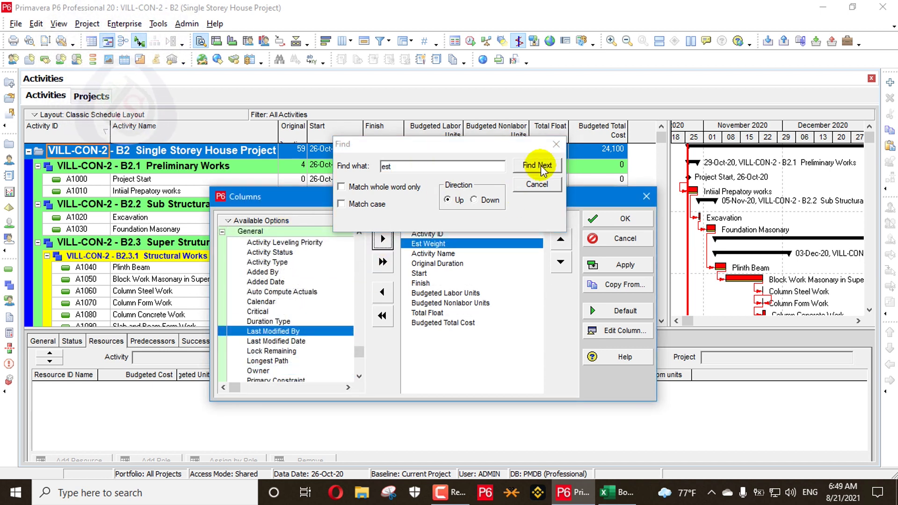
left_click(556, 143)
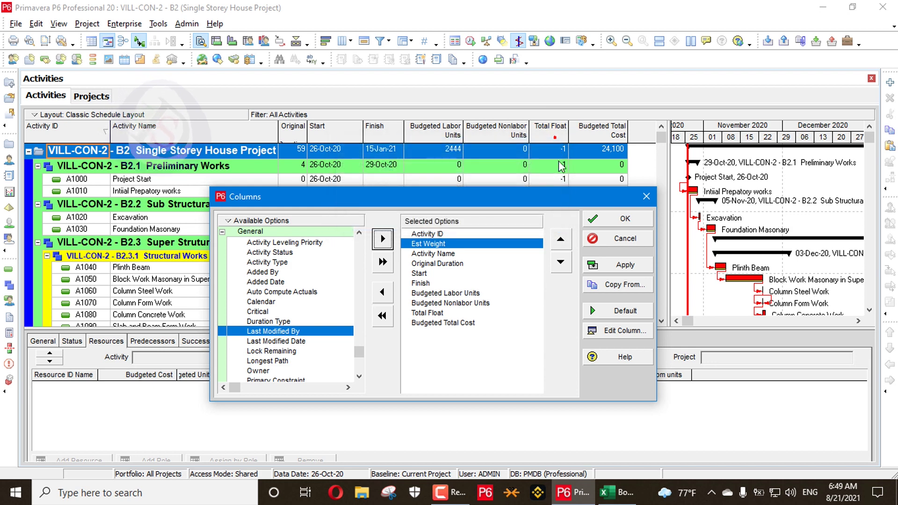
left_click(625, 218)
left_click(442, 180)
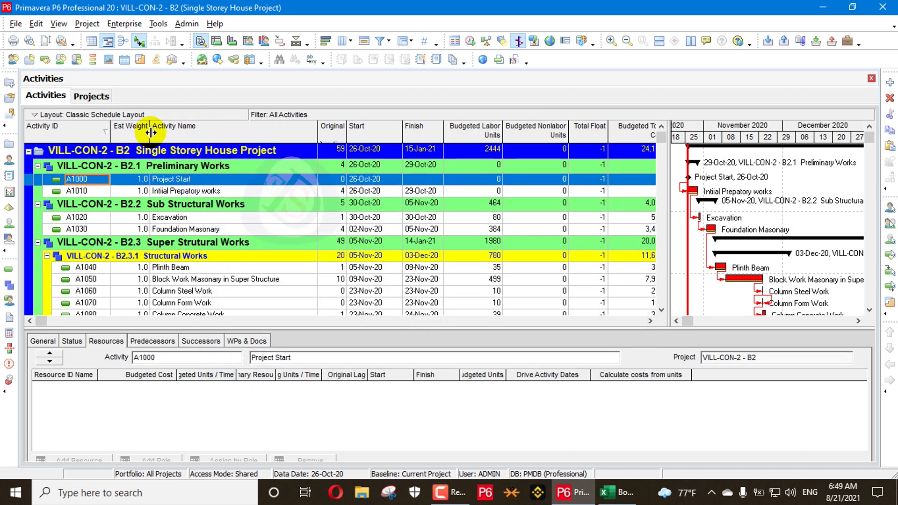
left_click_drag(147, 132, 189, 132)
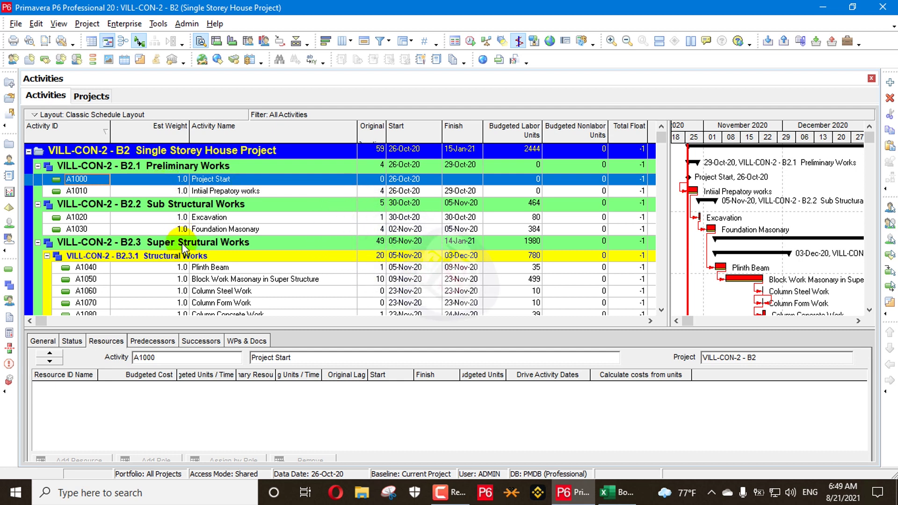
Select Plinth Beam activity A1040, then switch to the WBS view
left_click(168, 270)
scroll(182, 258, "down", 4)
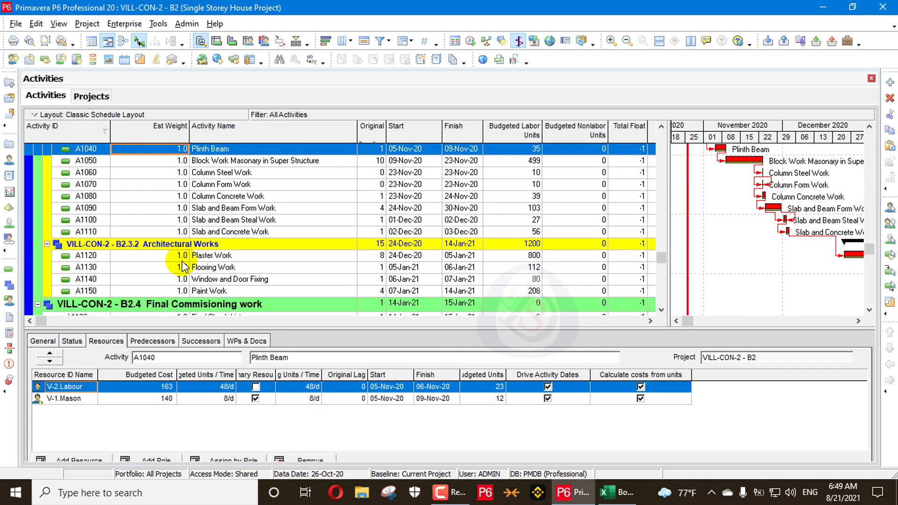
scroll(184, 261, "up", 3)
scroll(186, 243, "up", 2)
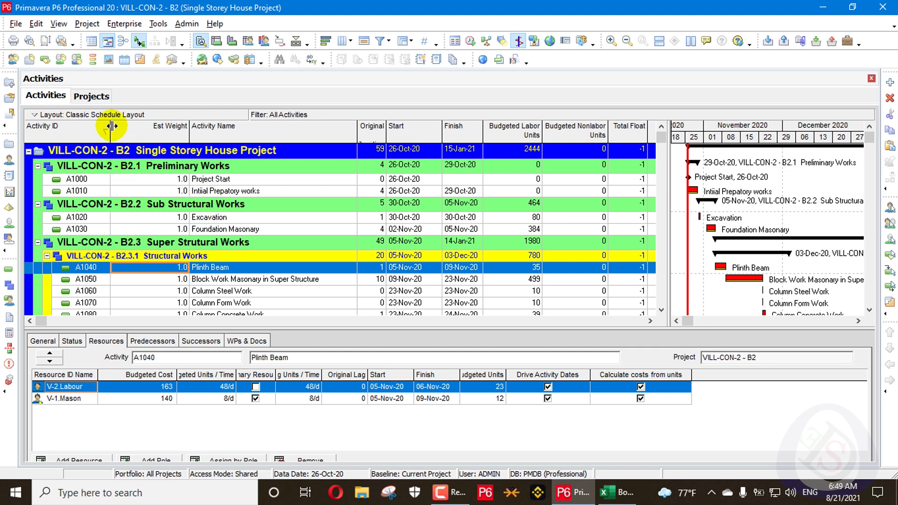
left_click(9, 285)
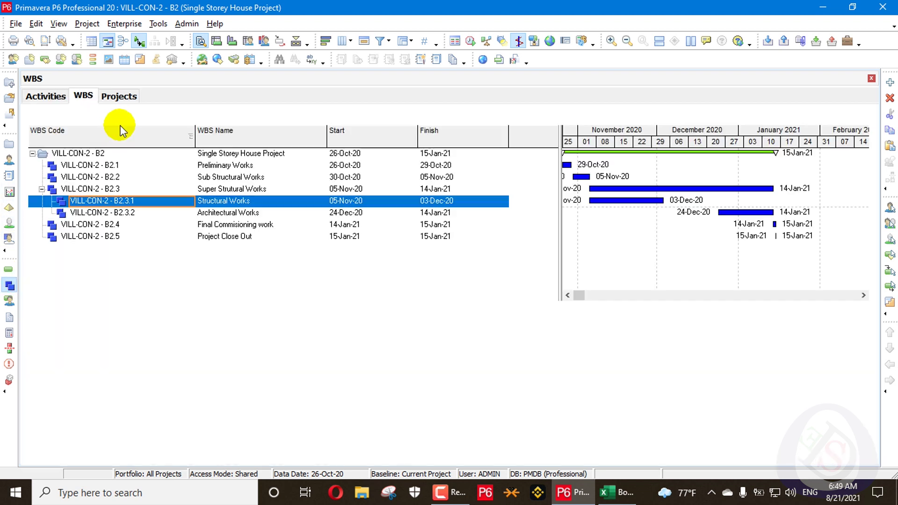
Search the WBS table's available columns for 'est' and add Est Weight
right_click(330, 139)
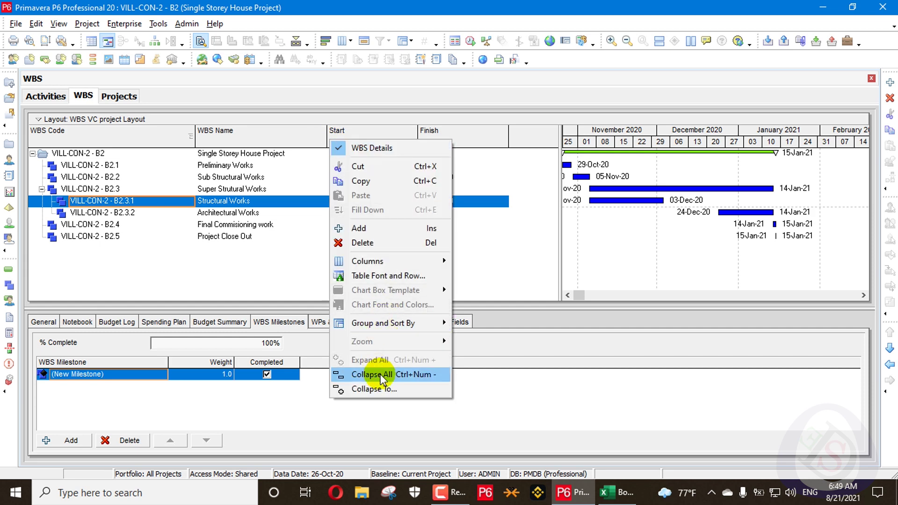
left_click(411, 262)
left_click(511, 318)
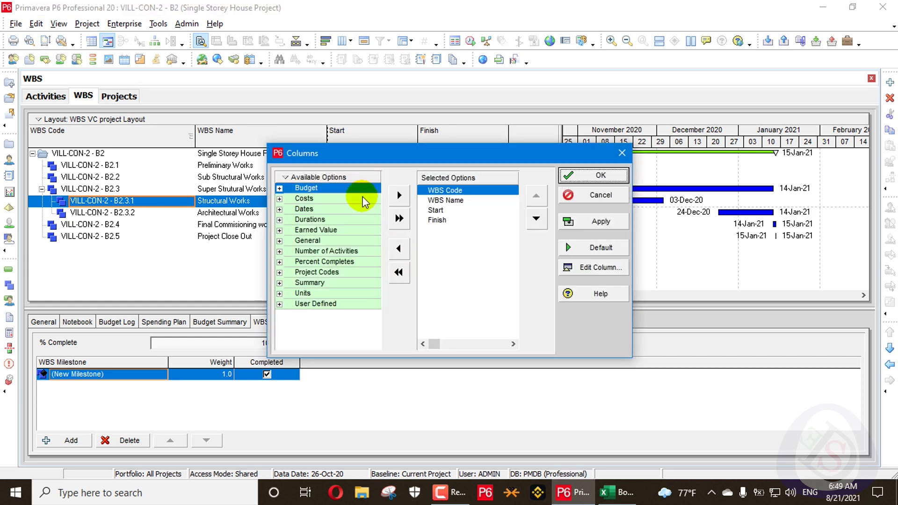
right_click(360, 186)
left_click(378, 191)
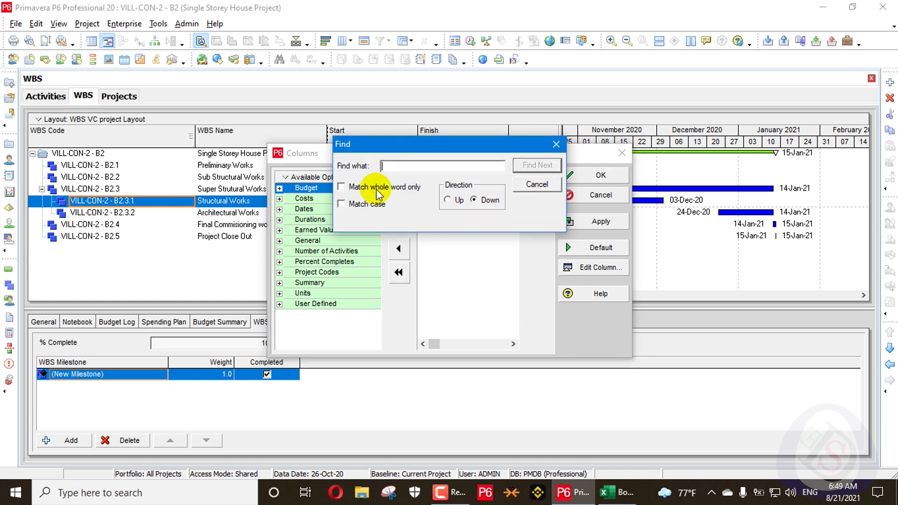
key("Return")
key("Return")
key("Return")
key("Return")
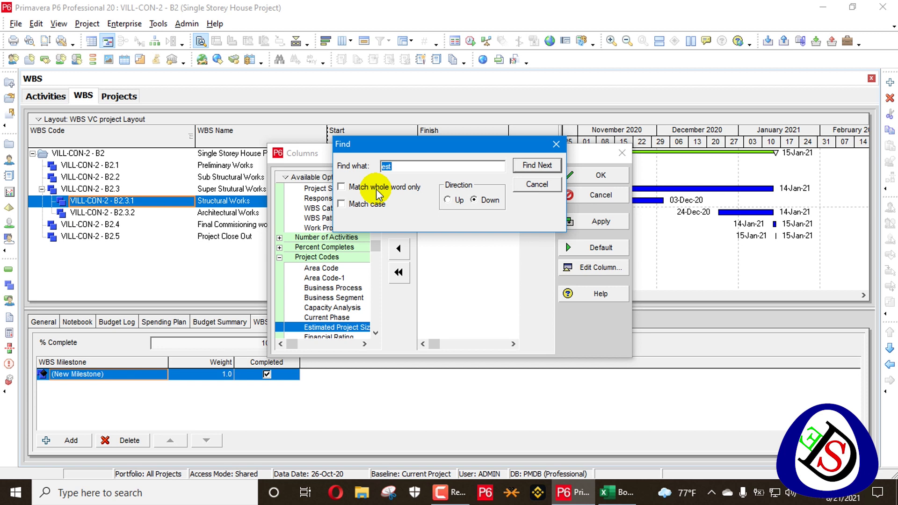
left_click(544, 167)
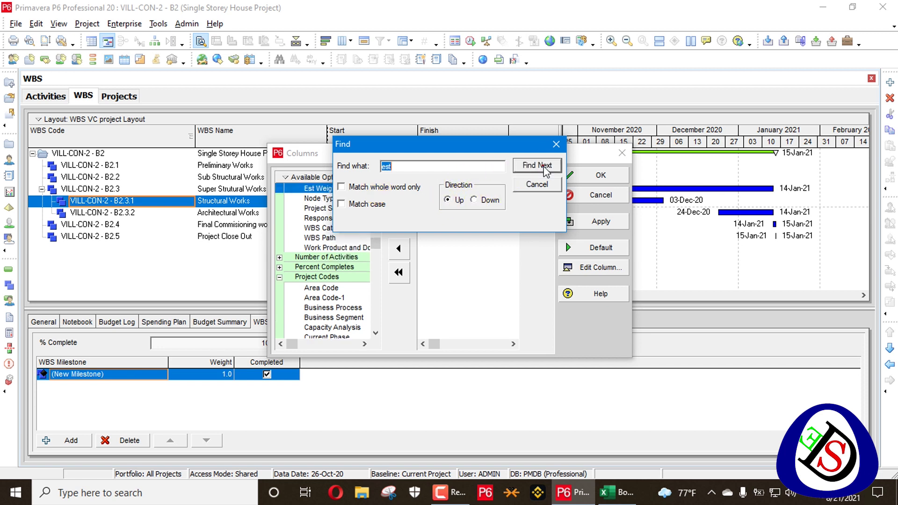
left_click_drag(412, 144, 490, 96)
left_click(398, 195)
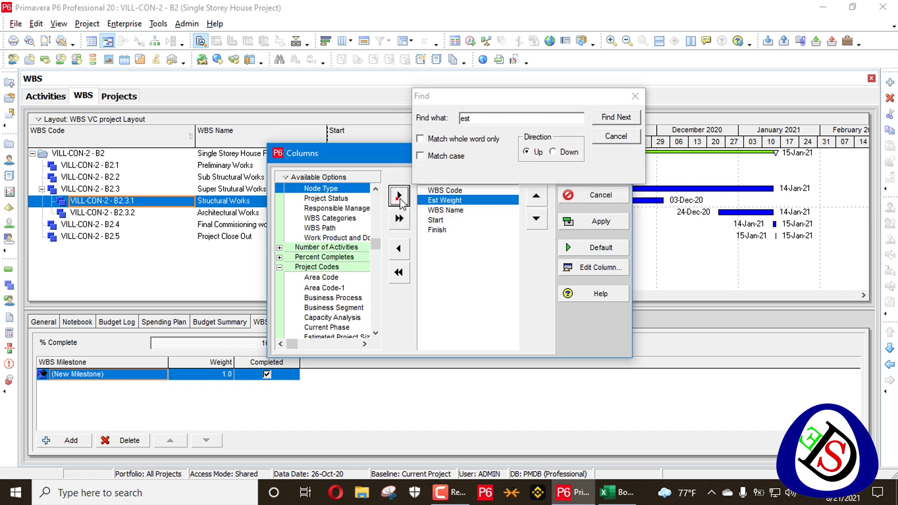
Move Est Weight two places down the column order, apply, and return to Activities
left_click(635, 96)
left_click(537, 218)
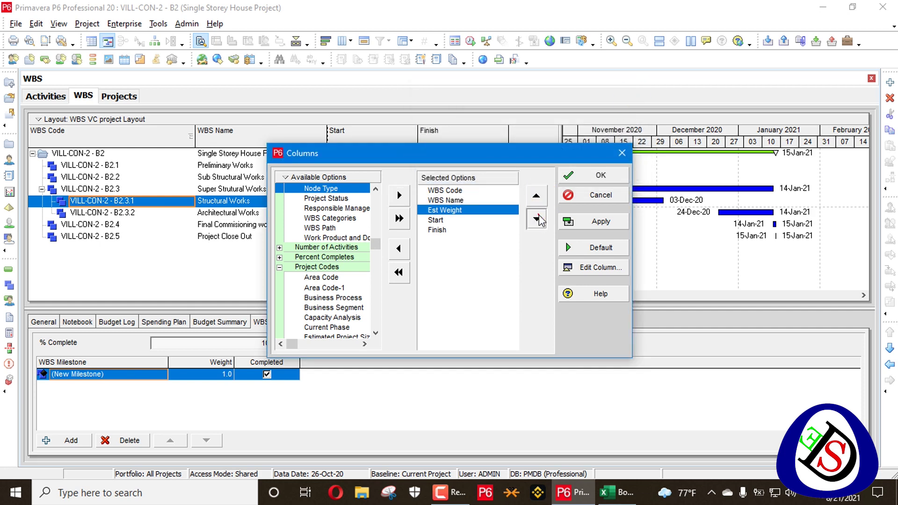
left_click(537, 218)
left_click(537, 218)
left_click(600, 176)
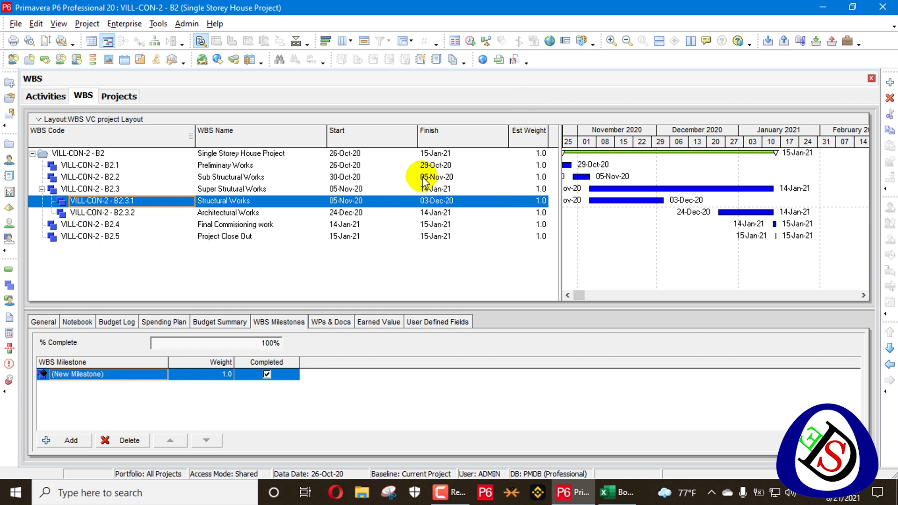
left_click(46, 96)
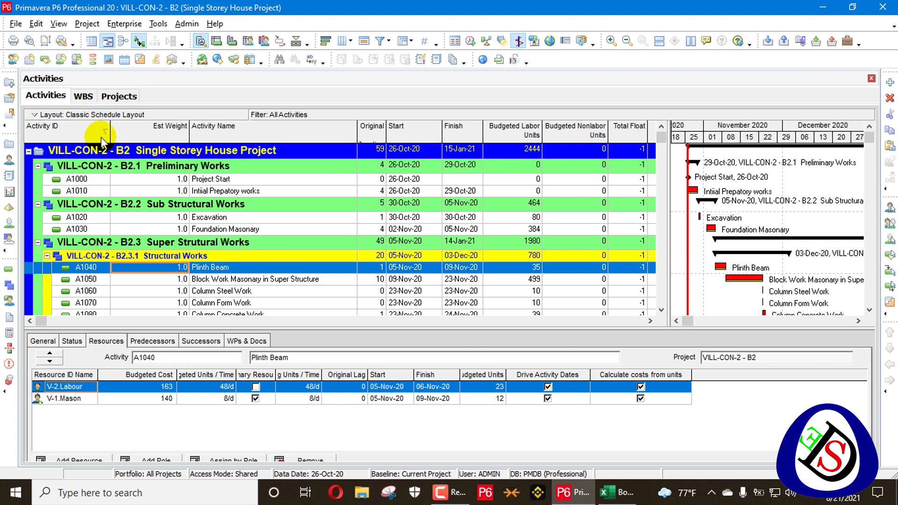
Start a Spreadsheet (XLSX) export with Activities selected as the data to export
left_click(16, 24)
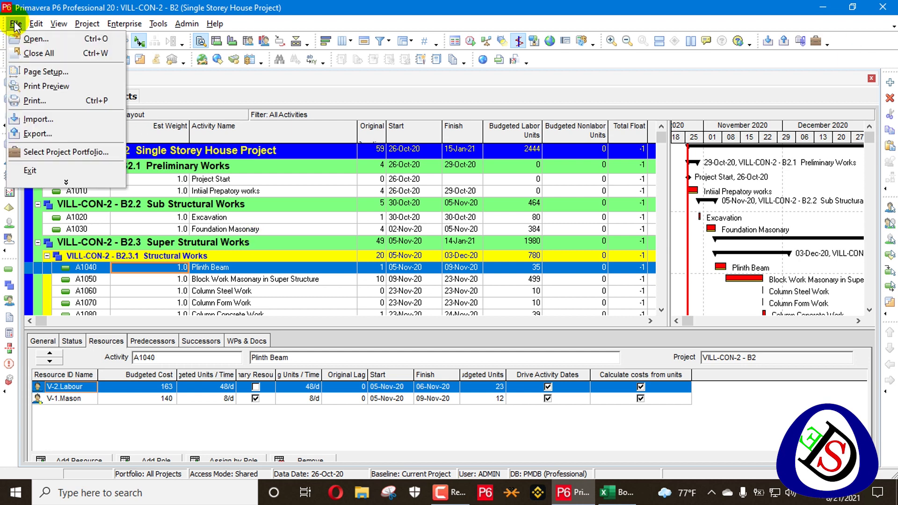
left_click(51, 133)
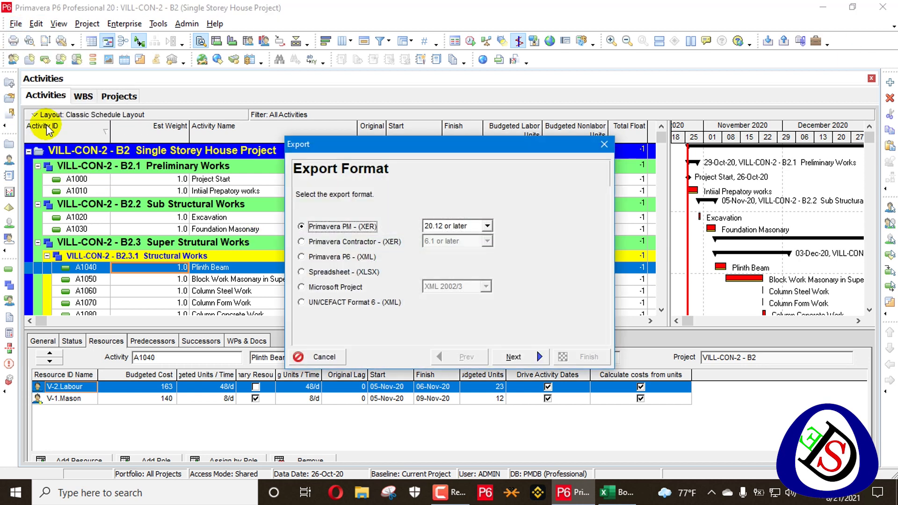
left_click(316, 272)
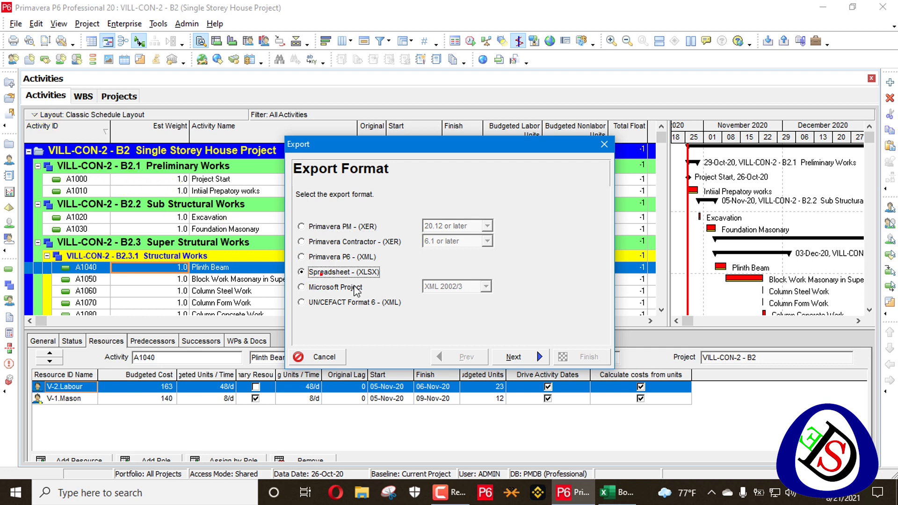
left_click(513, 357)
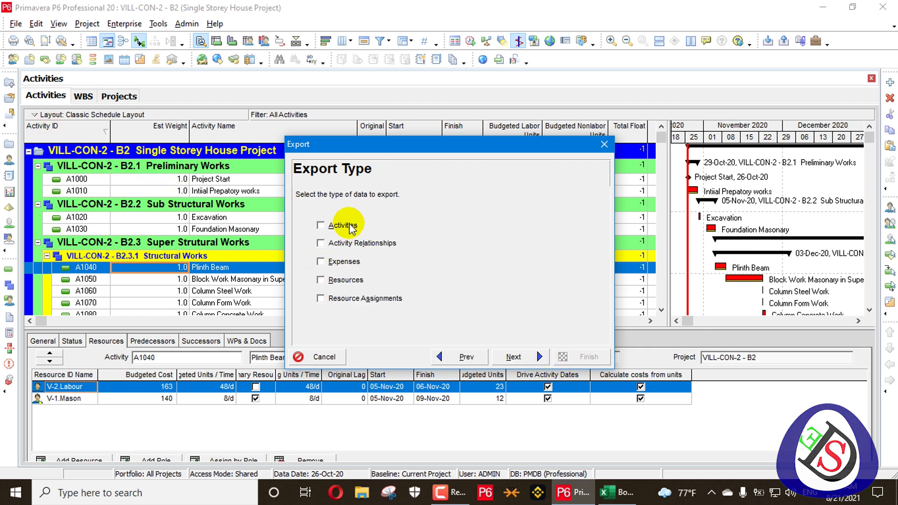
left_click(321, 225)
left_click(513, 357)
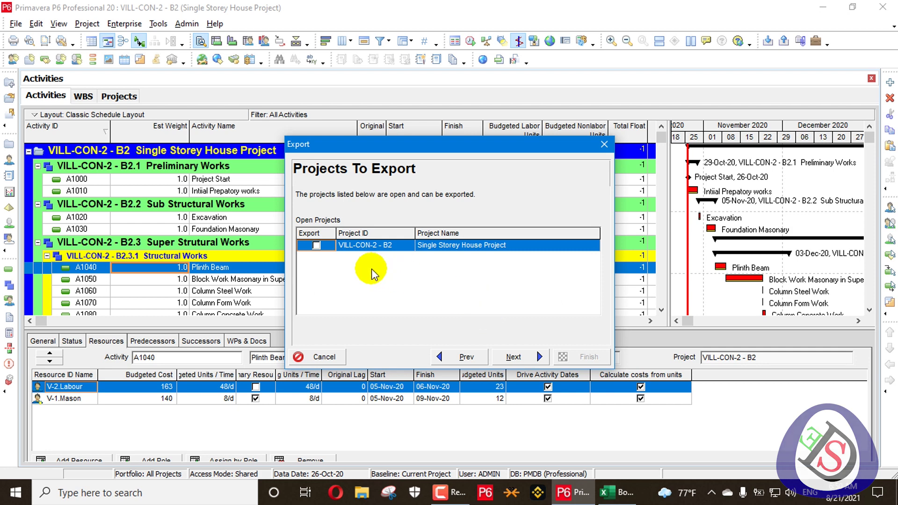
Tick project VILL-CON-2 - B2 and open the Top Down Estimation template for modification
left_click(321, 247)
left_click(519, 356)
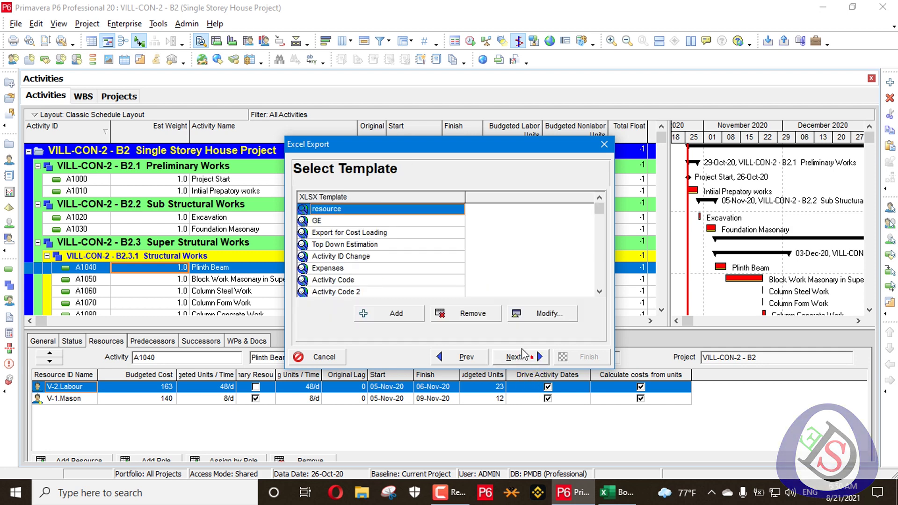
left_click(370, 245)
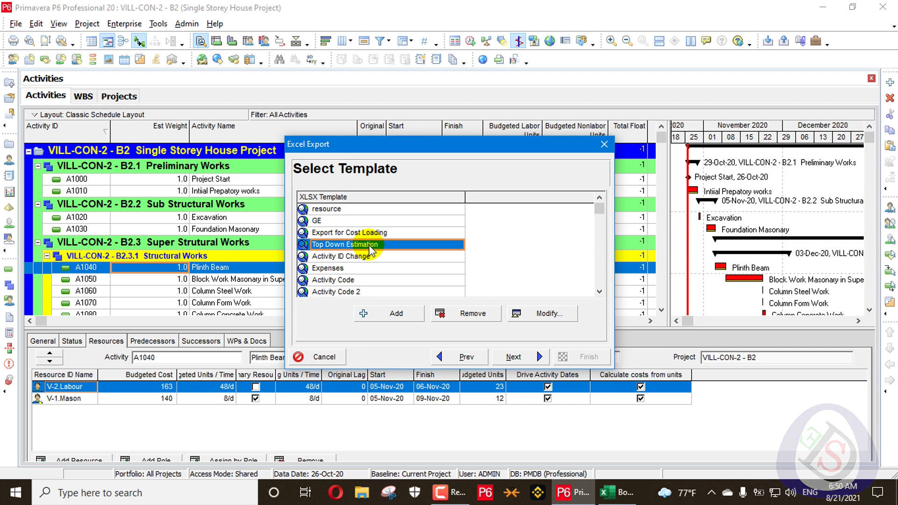
left_click(547, 314)
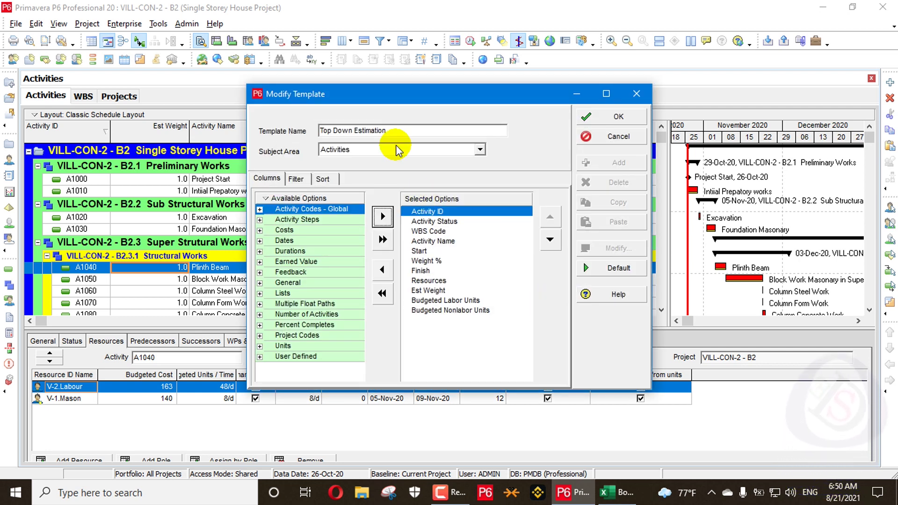
Select Weight % in the template's columns, then close the template editor without changes
left_click(425, 261)
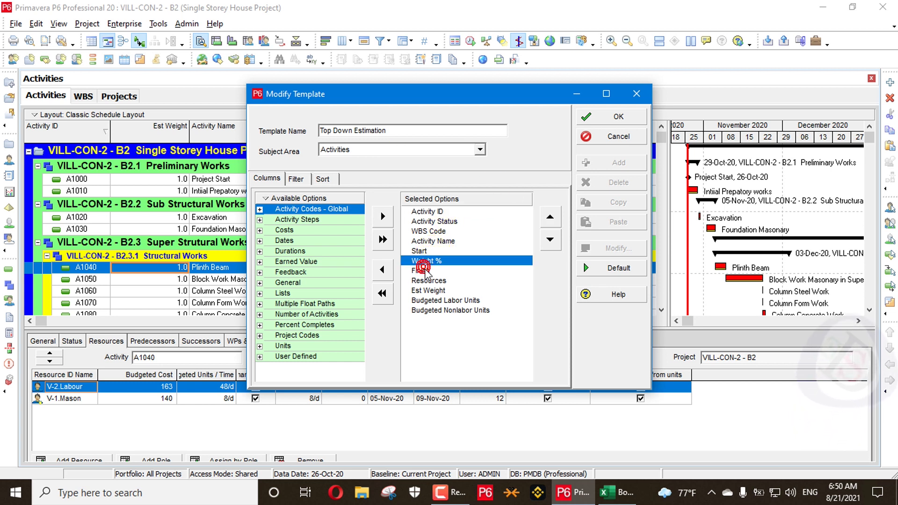
left_click(478, 261)
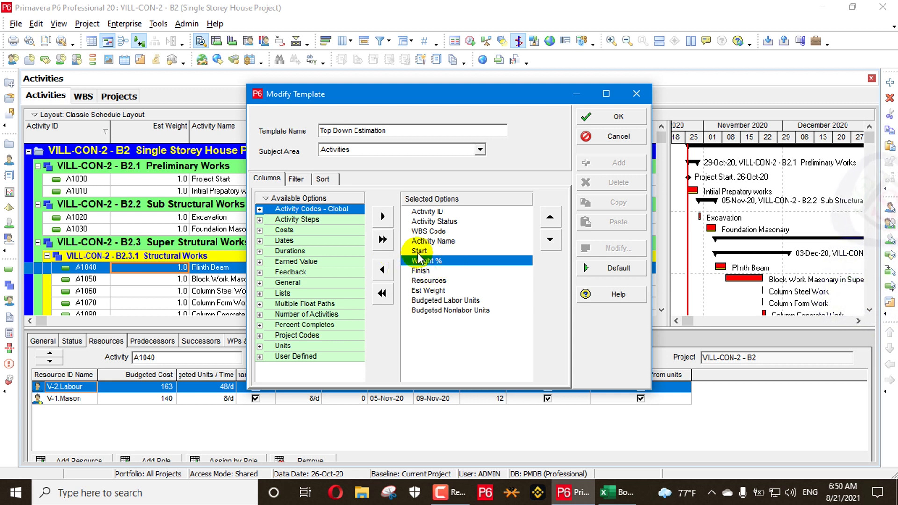
left_click(637, 94)
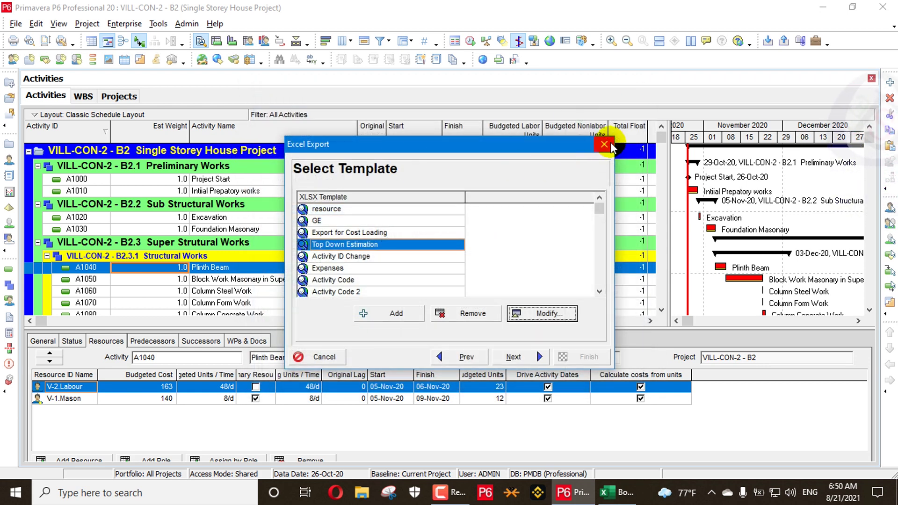
Close the export wizard and add a new activity user-defined field in Enterprise settings
left_click(626, 146)
left_click(124, 23)
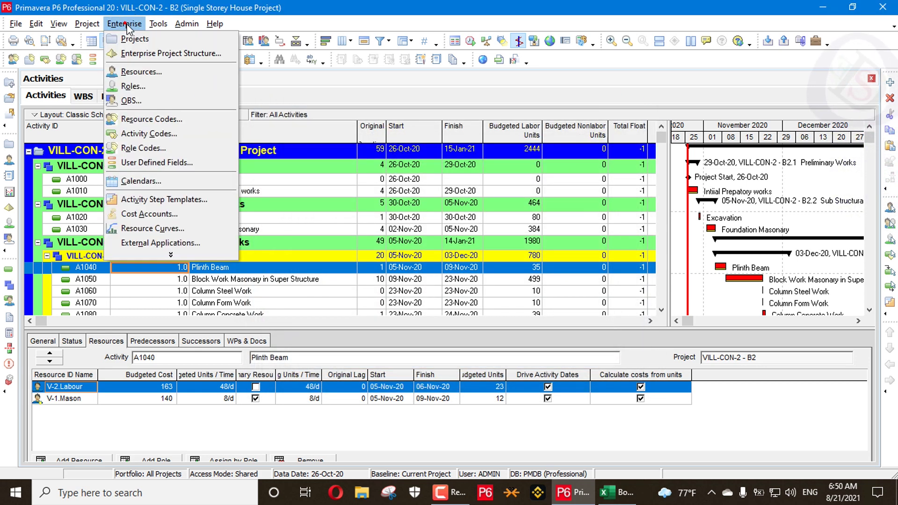
left_click(182, 164)
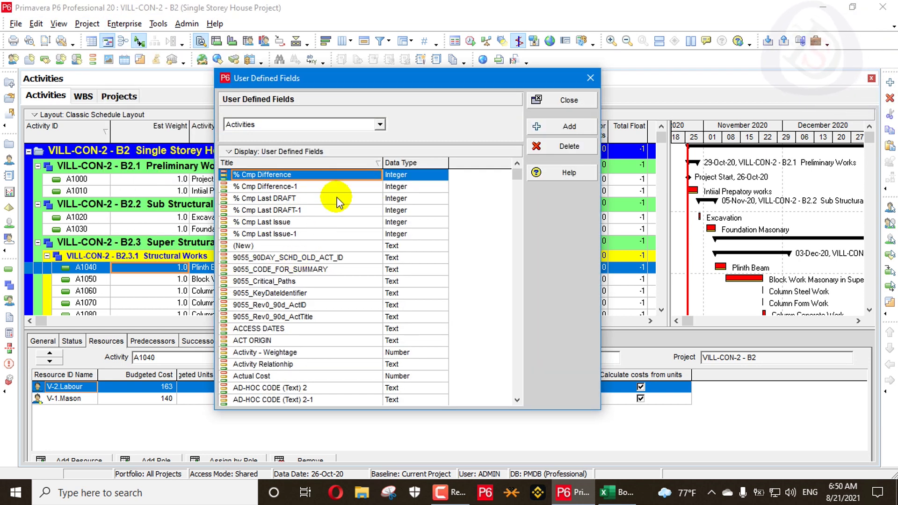
right_click(365, 167)
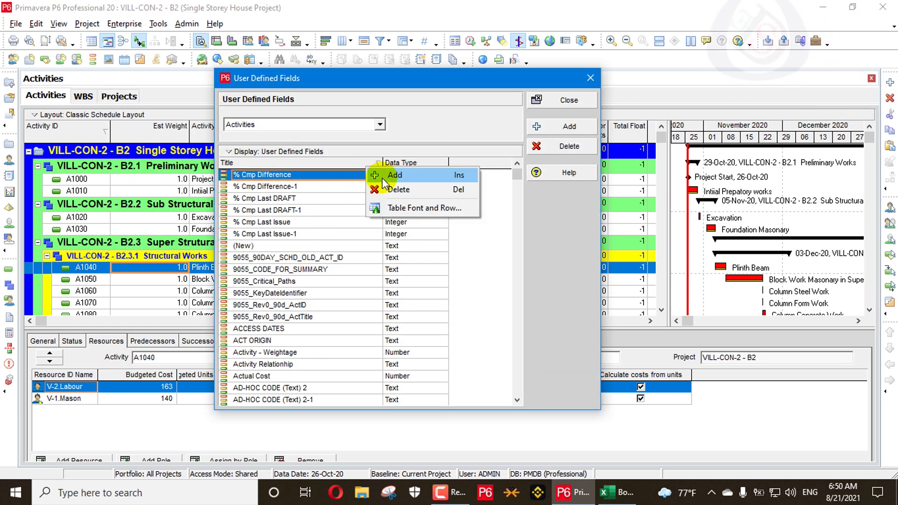
left_click(416, 173)
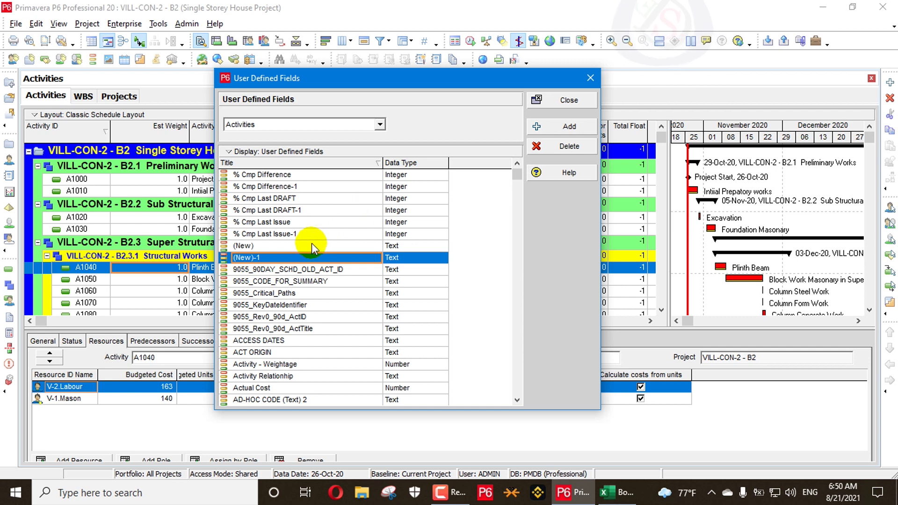
Name the new field 'Weight % labor', set its type to Number, and close the list
left_click(304, 258)
type("We")
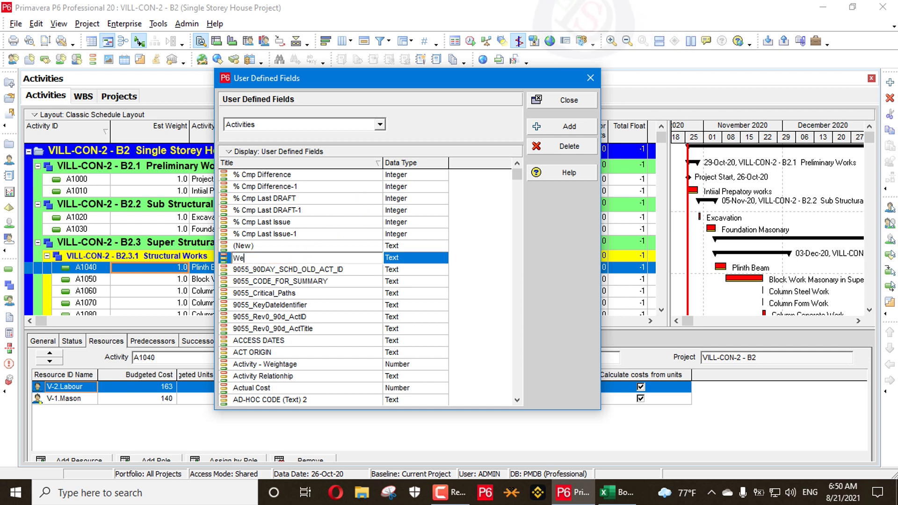
type("ight")
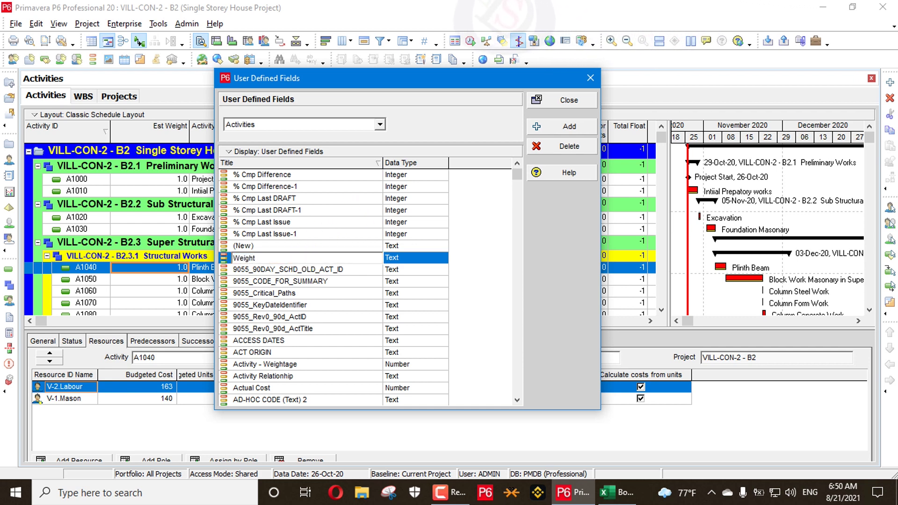
type(" % la")
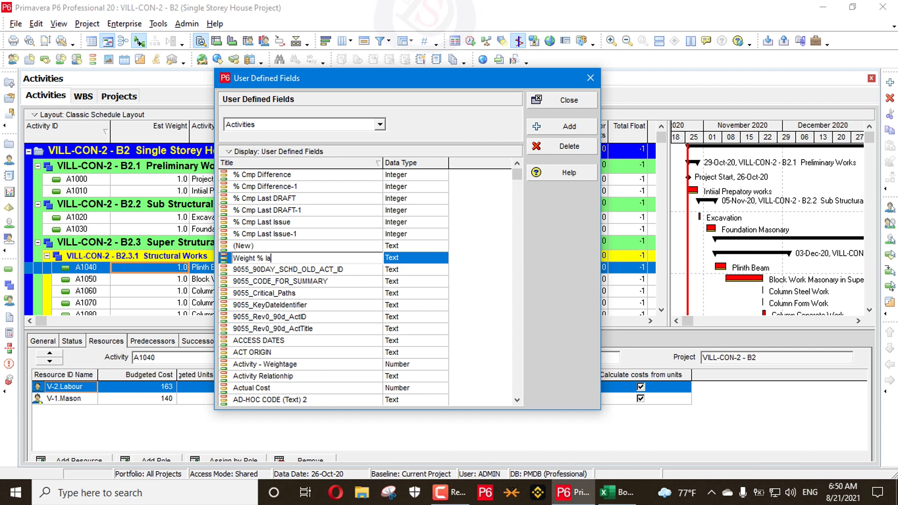
type("bor")
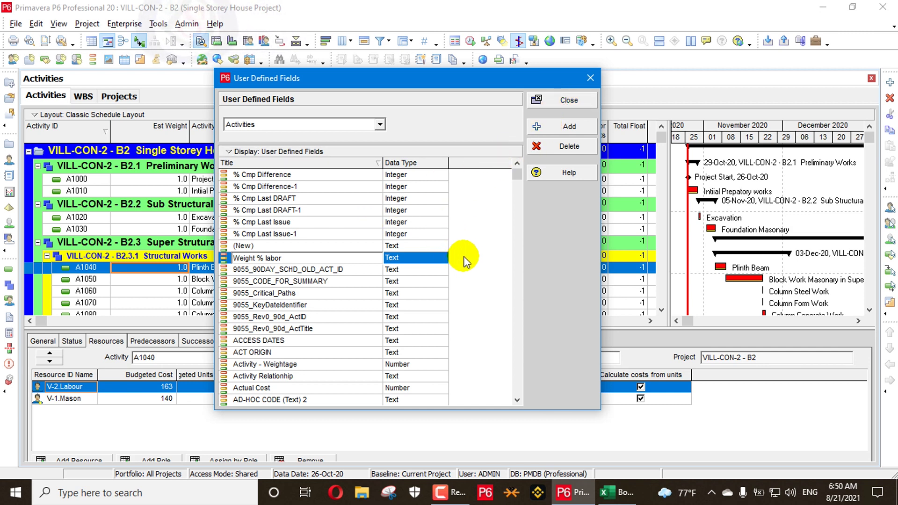
left_click(405, 260)
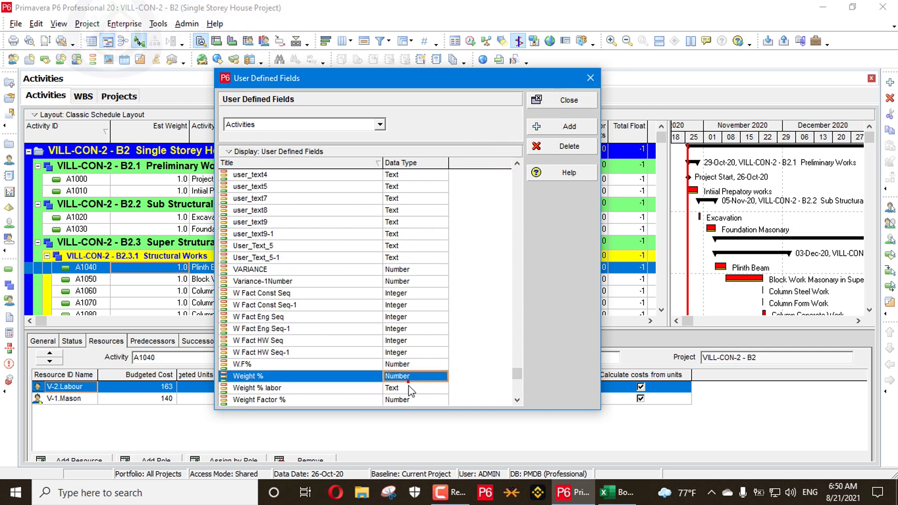
left_click(408, 389)
left_click(407, 440)
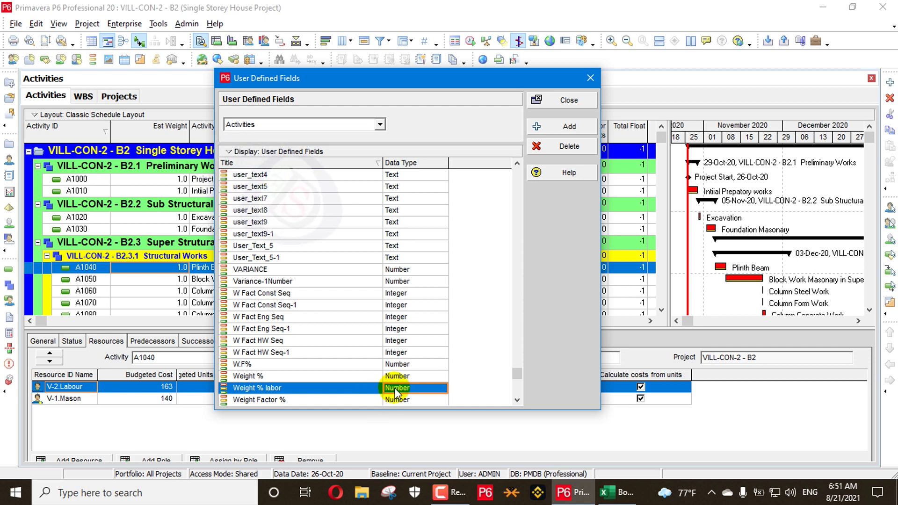
left_click(569, 100)
Rerun the XLSX export for VILL-CON-2 - B2 and reopen the Top Down Estimation template at Weight %
left_click(17, 27)
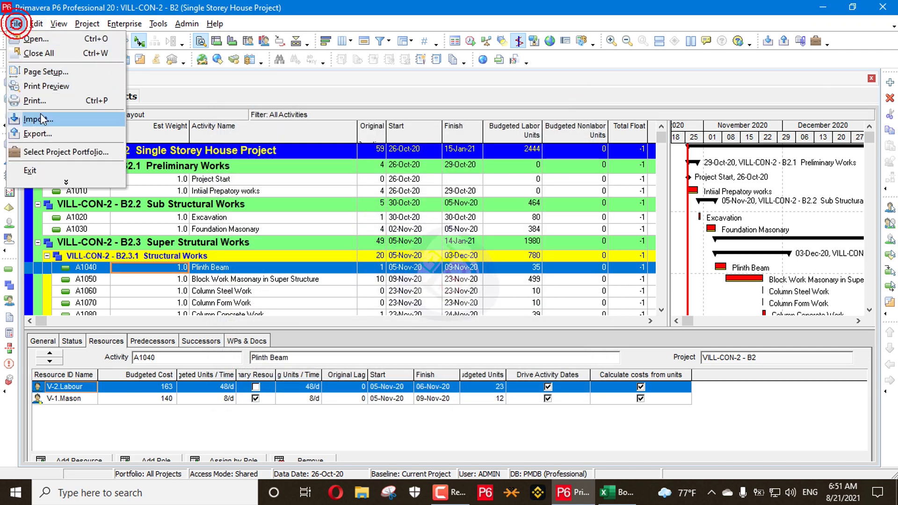
left_click(36, 127)
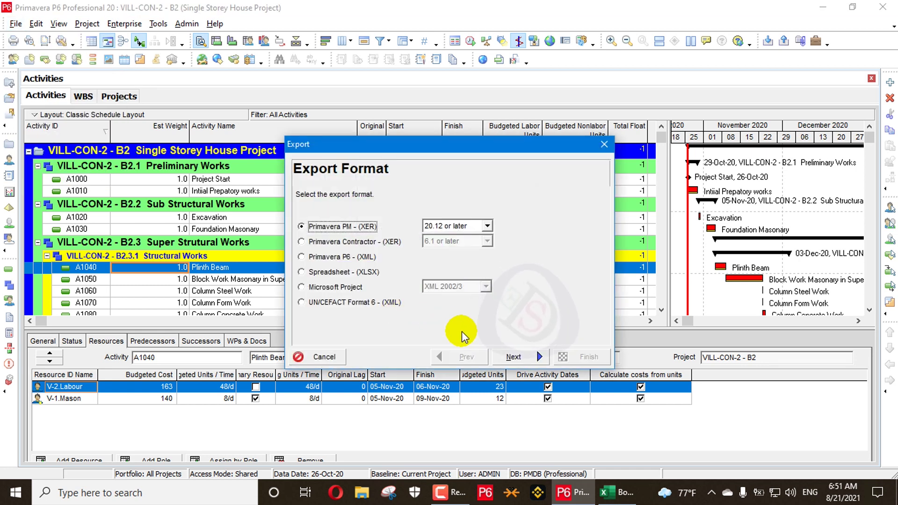
left_click(512, 356)
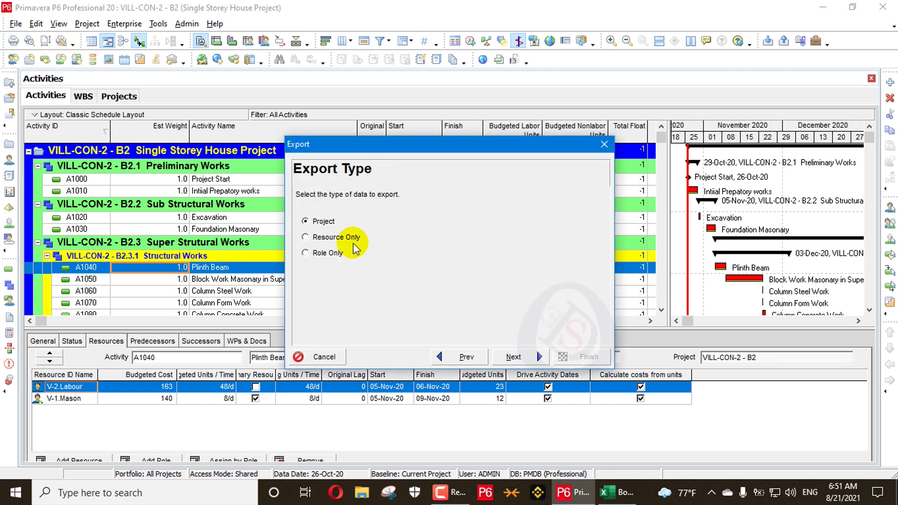
left_click(468, 358)
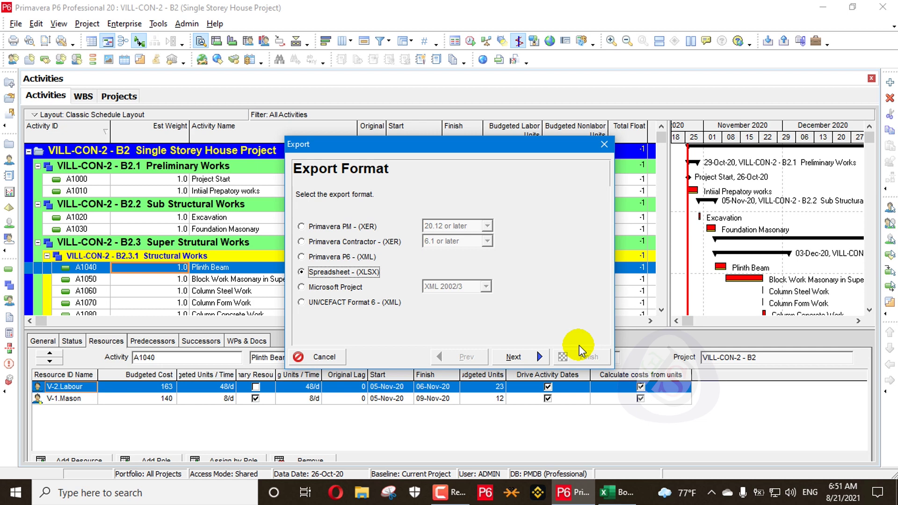
left_click(535, 355)
left_click(514, 357)
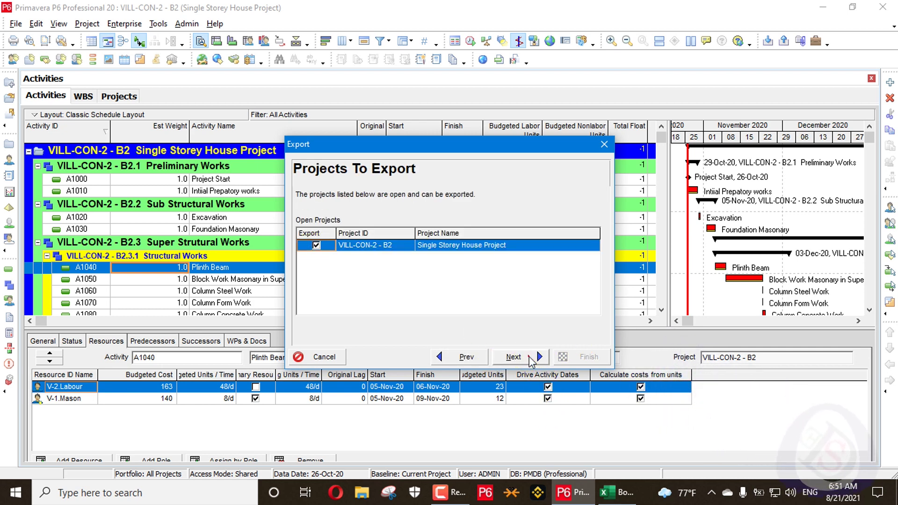
left_click(515, 358)
left_click(560, 318)
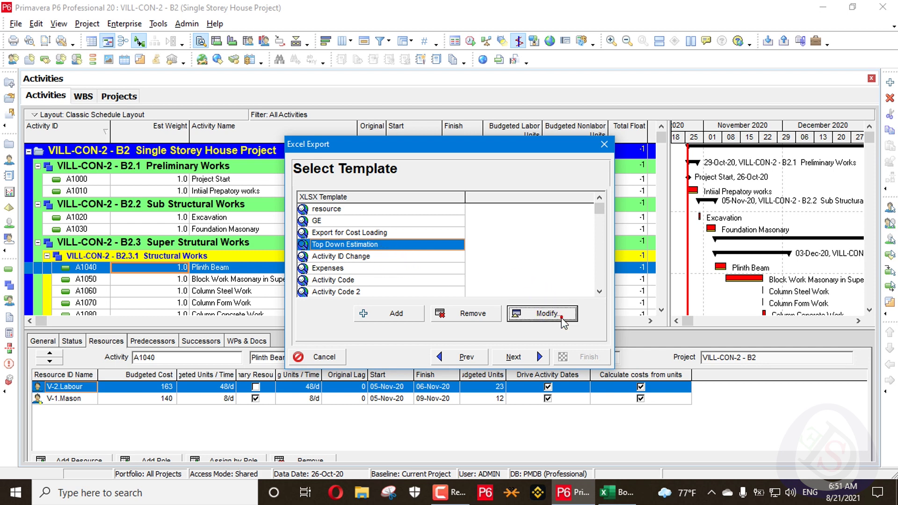
left_click(436, 260)
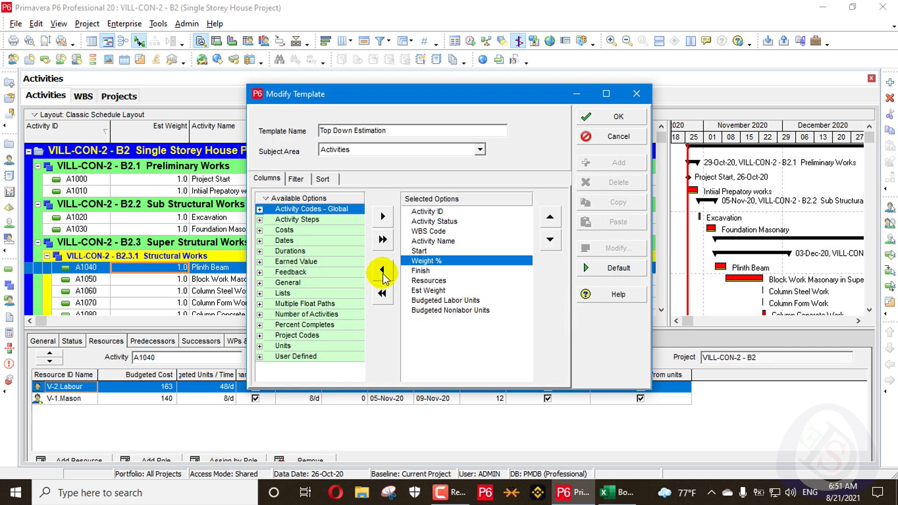
Replace the Weight % column with the Weight % labor field in the export template
left_click(383, 273)
right_click(336, 200)
left_click(352, 206)
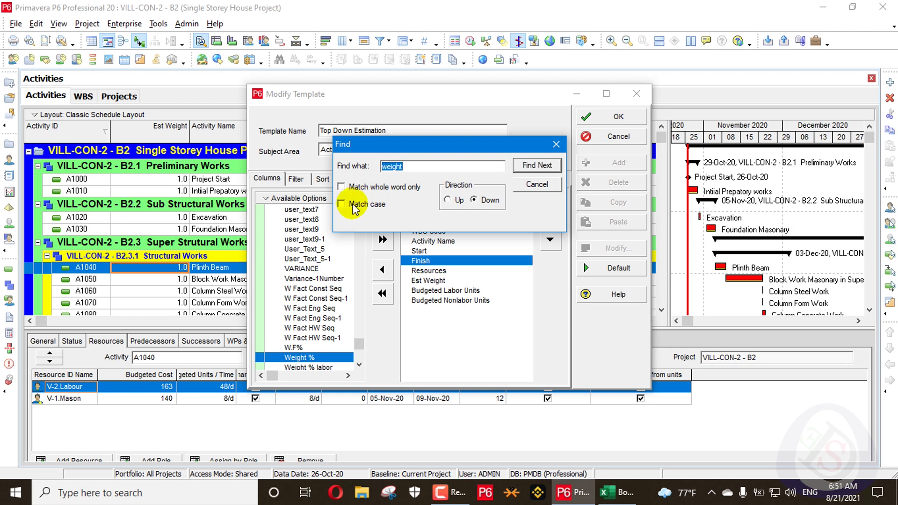
left_click(329, 369)
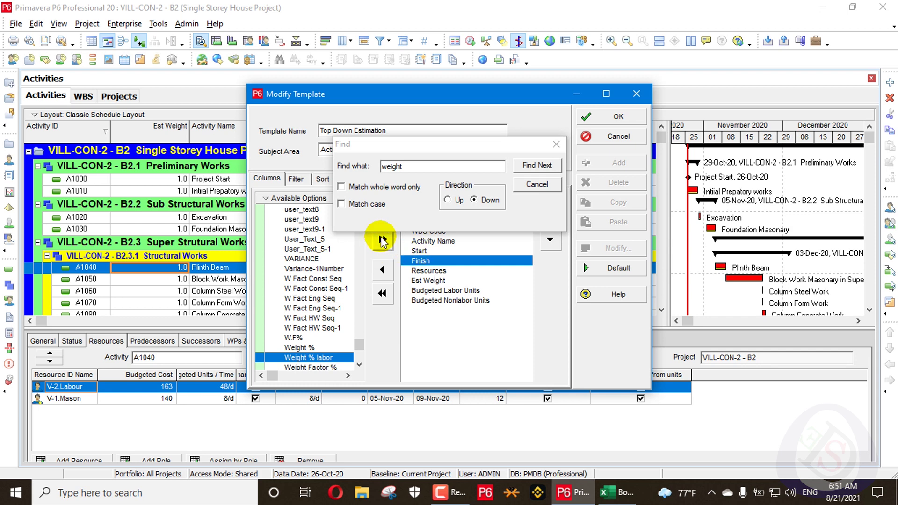
left_click_drag(444, 147, 448, 97)
left_click(380, 218)
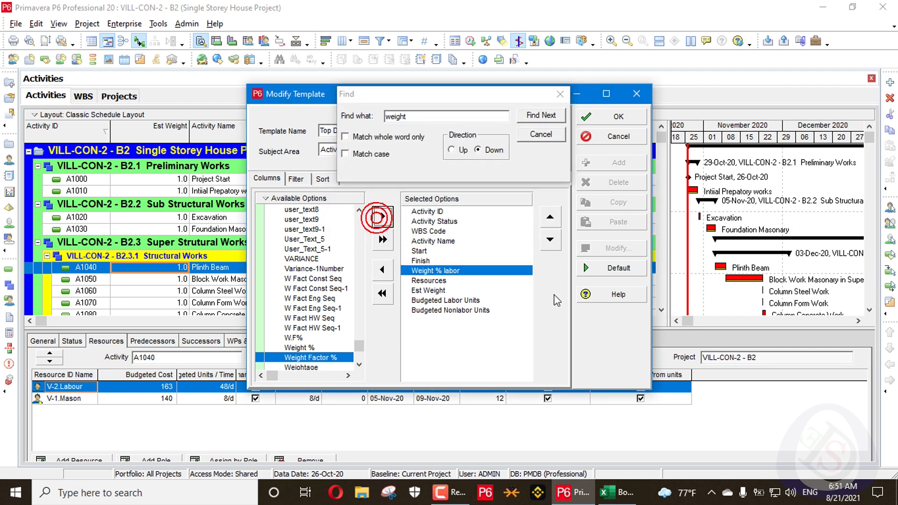
Remove Est Weight, Budgeted Labor/Nonlabor Units, Resources, Finish and Start from the exported columns
left_click(432, 293)
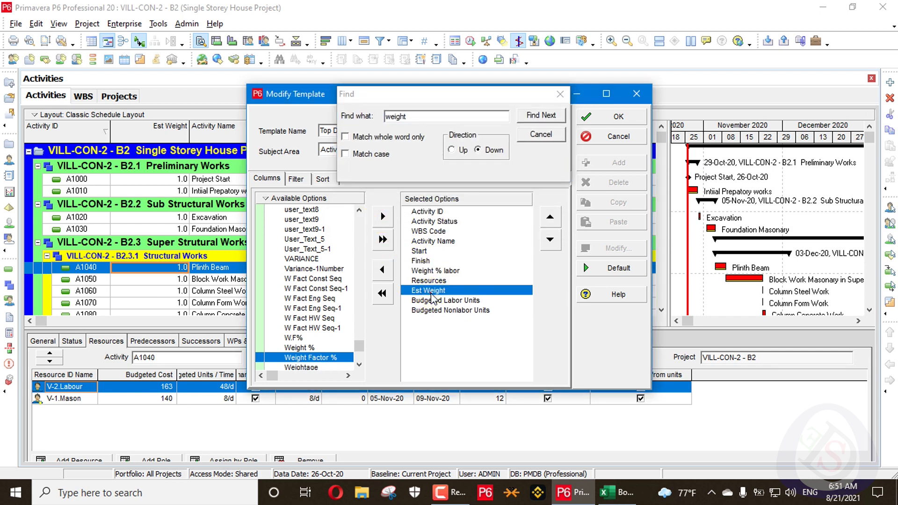
left_click(381, 270)
left_click(381, 271)
left_click(381, 271)
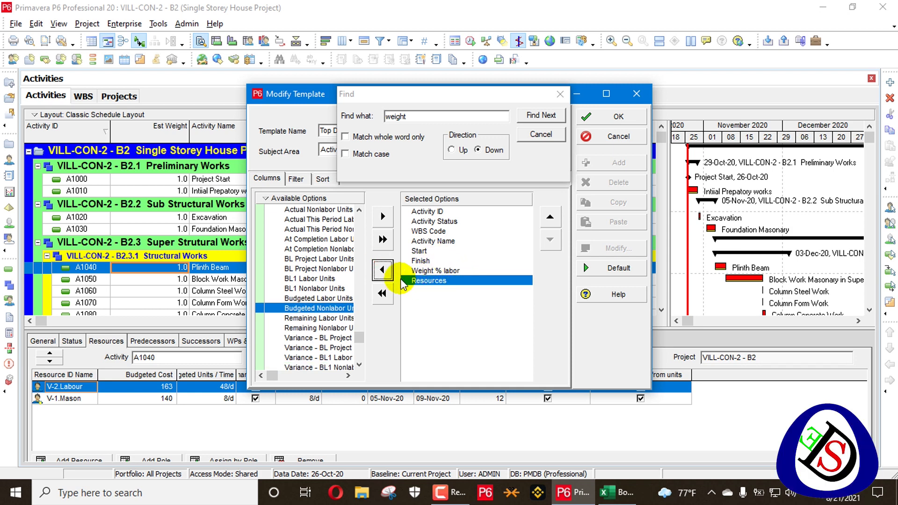
left_click(382, 270)
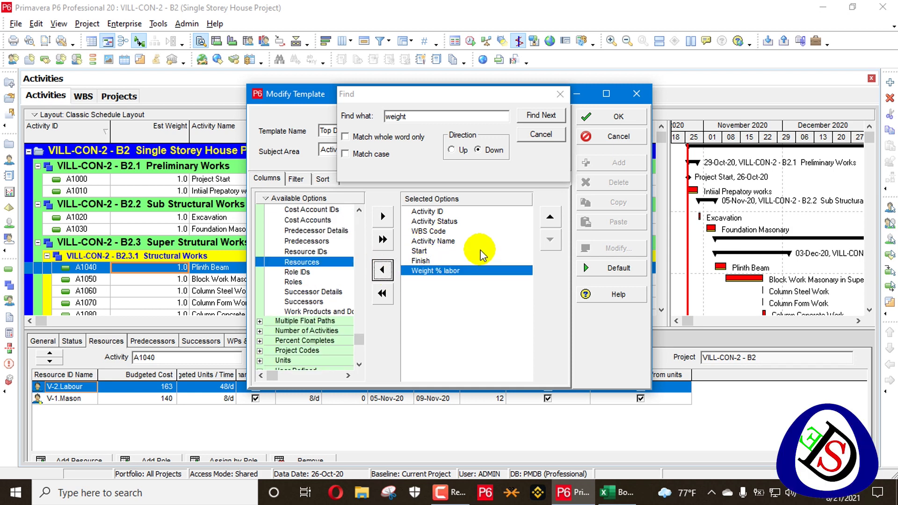
left_click(424, 261)
double_click(424, 260)
left_click(416, 252)
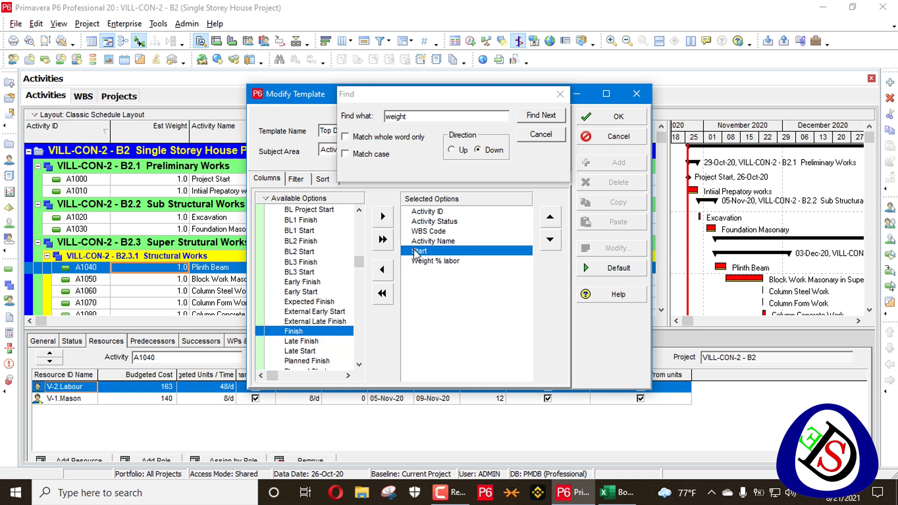
left_click(382, 270)
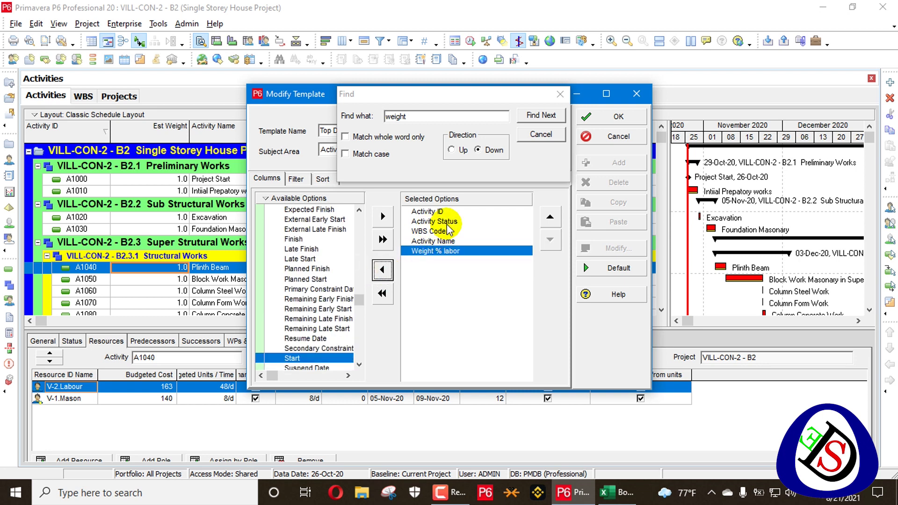
left_click(434, 241)
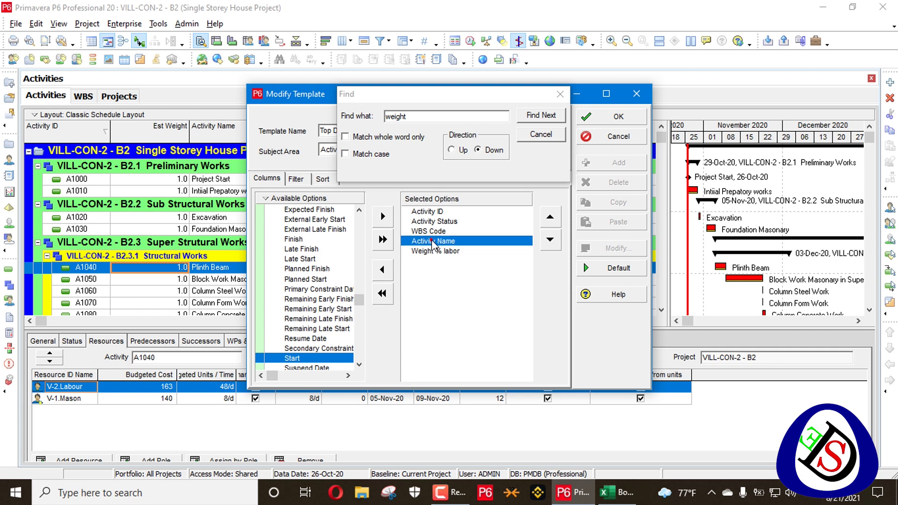
left_click(561, 95)
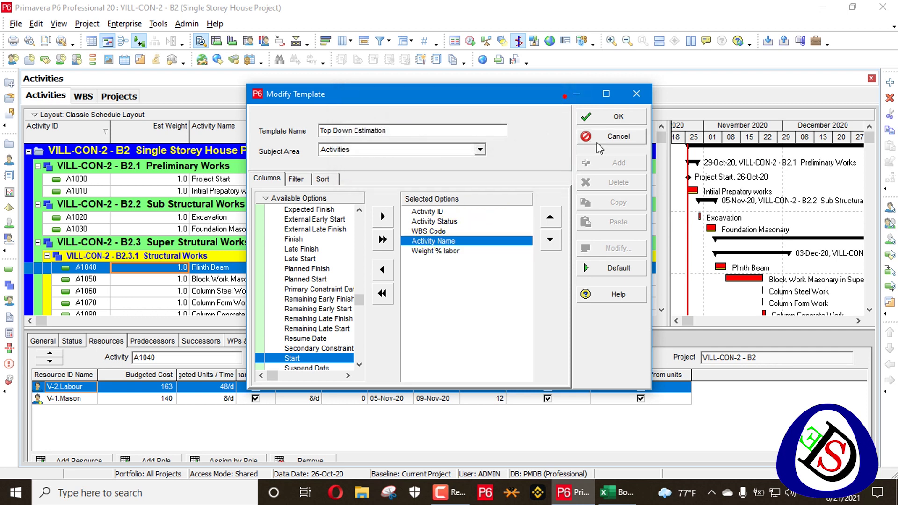
Save the template, export VILL-CON-2 - B2-Activities.xlsx, and minimize P6 to the desktop
left_click(619, 117)
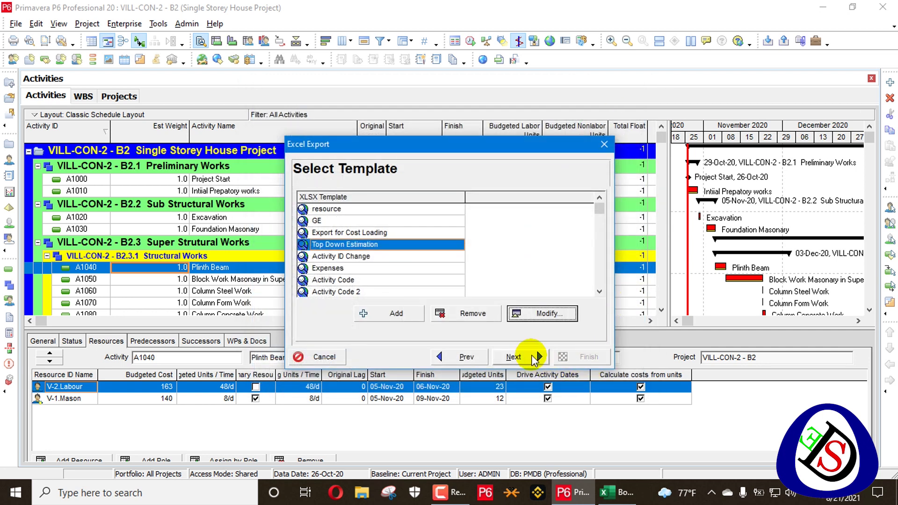
left_click(533, 359)
left_click(520, 357)
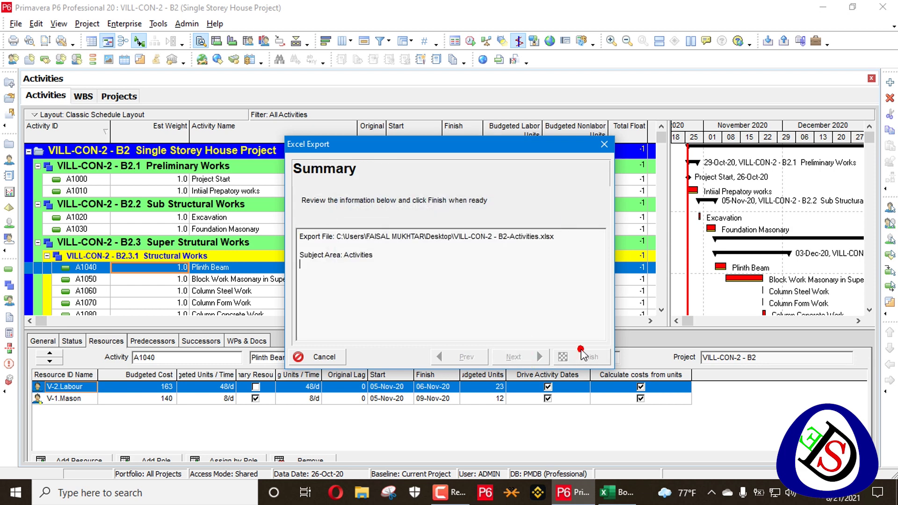
left_click(585, 357)
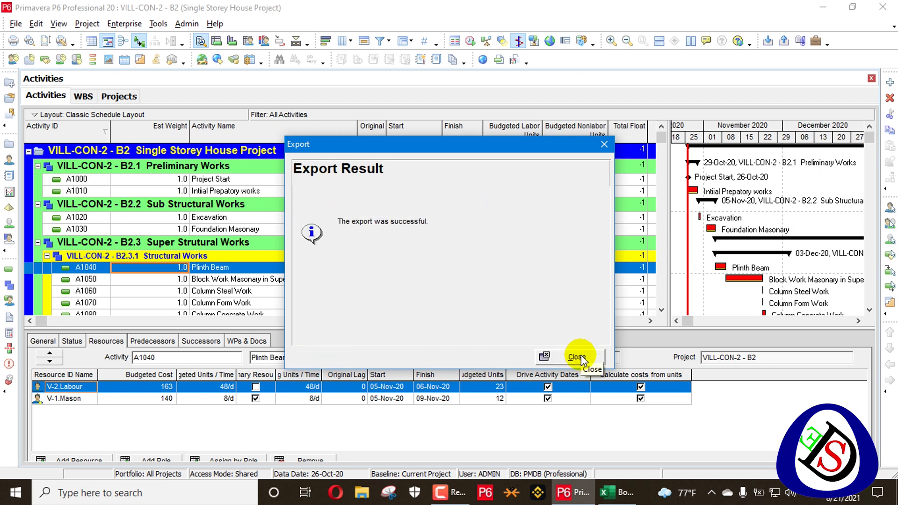
left_click(580, 355)
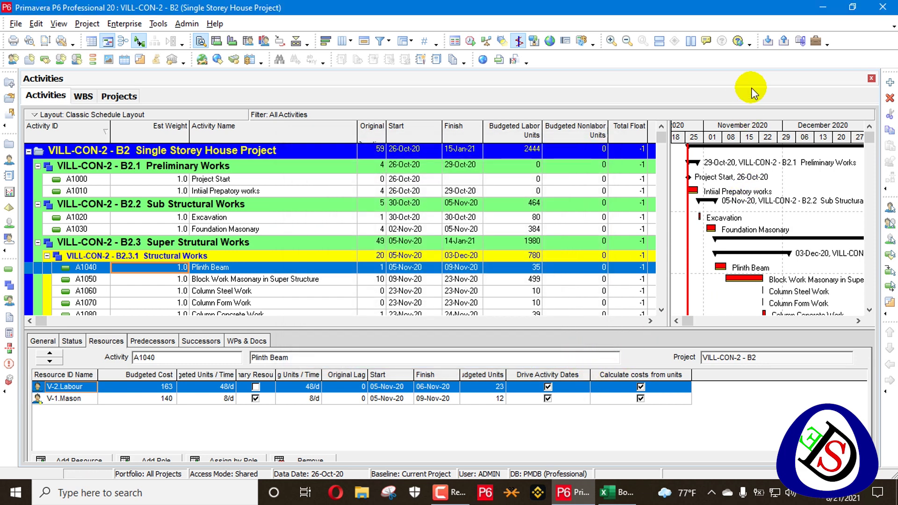
left_click(825, 8)
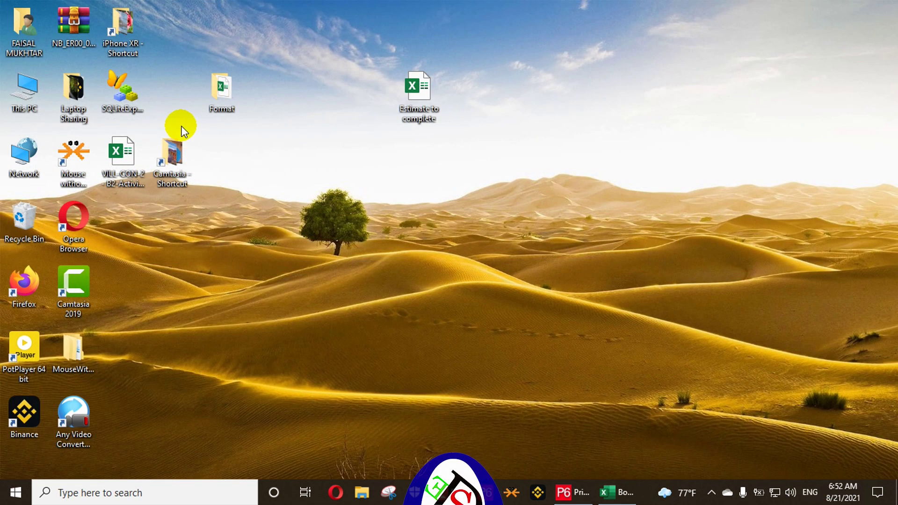
Open VILL-CON-2 - B2-Activities.xlsx, autofit column D to show activity names, then go back to Book1
double_click(136, 154)
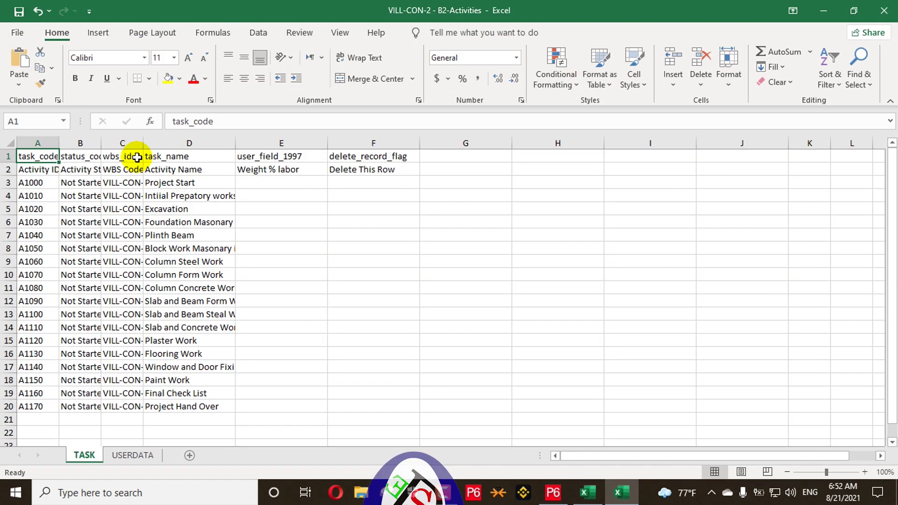
left_click(344, 274)
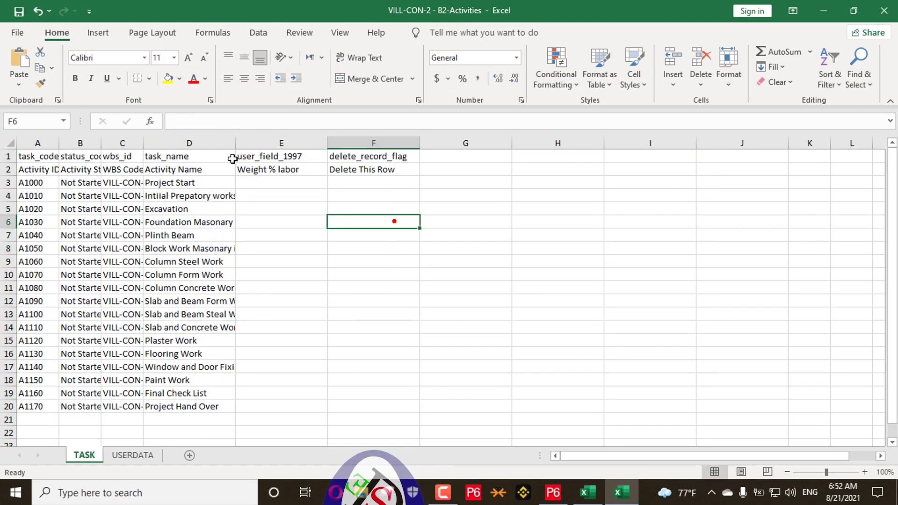
key("Up")
key("Up")
key("Up")
key("Up")
double_click(233, 143)
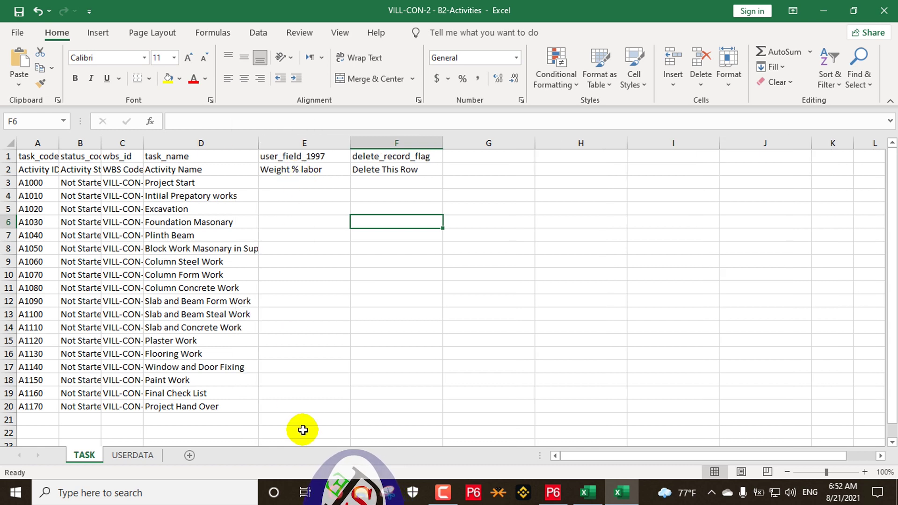
left_click(586, 496)
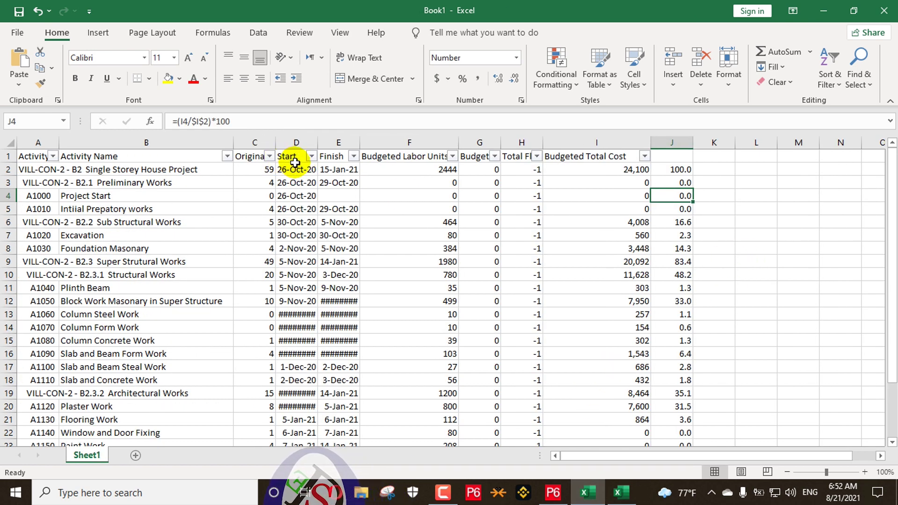
Filter Book1's Activity Name column to hide rows with blank names
left_click(227, 156)
left_click_drag(219, 328, 217, 408)
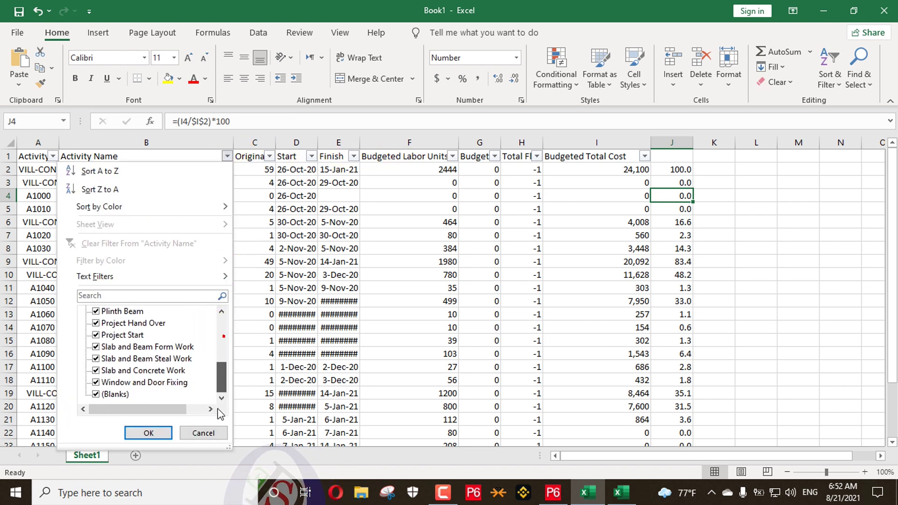
left_click(112, 396)
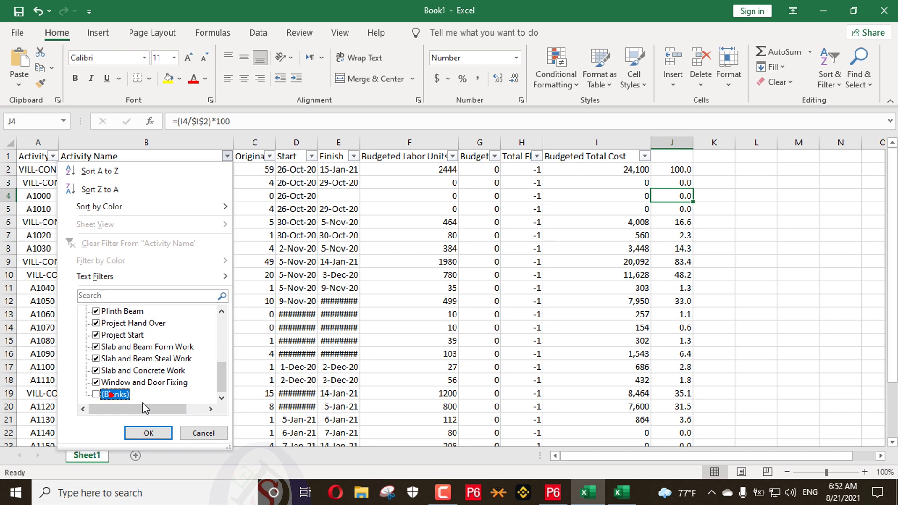
left_click(148, 432)
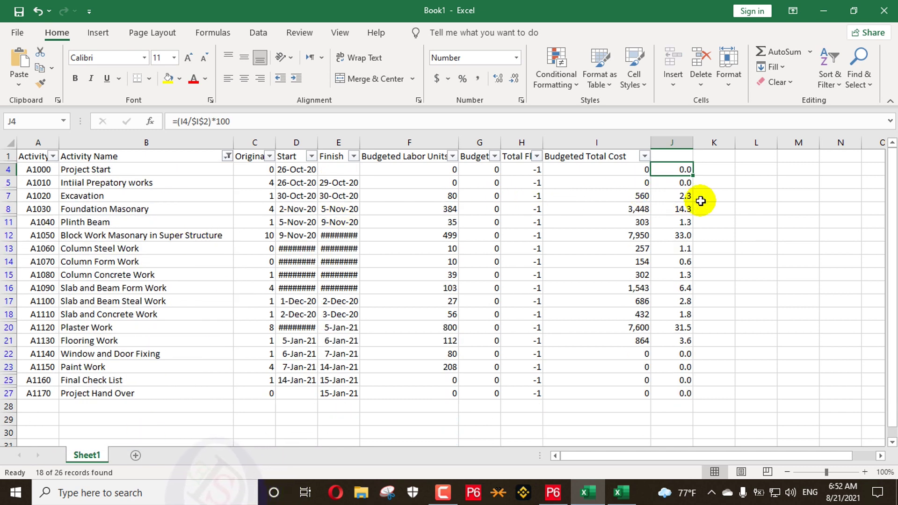
Copy the weight percentages J4:J27 and paste them as values into E3 of the exported workbook
left_click_drag(677, 168, 668, 395)
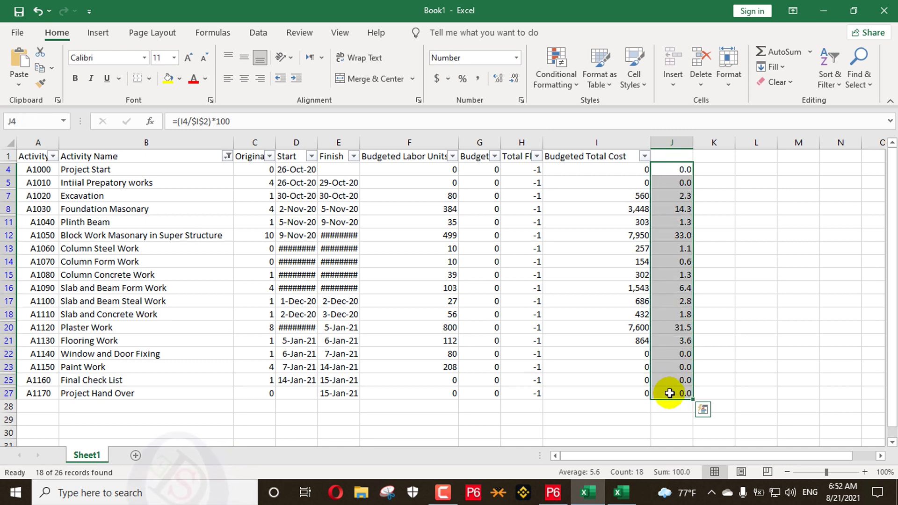
key("ctrl+c")
key("alt+Tab")
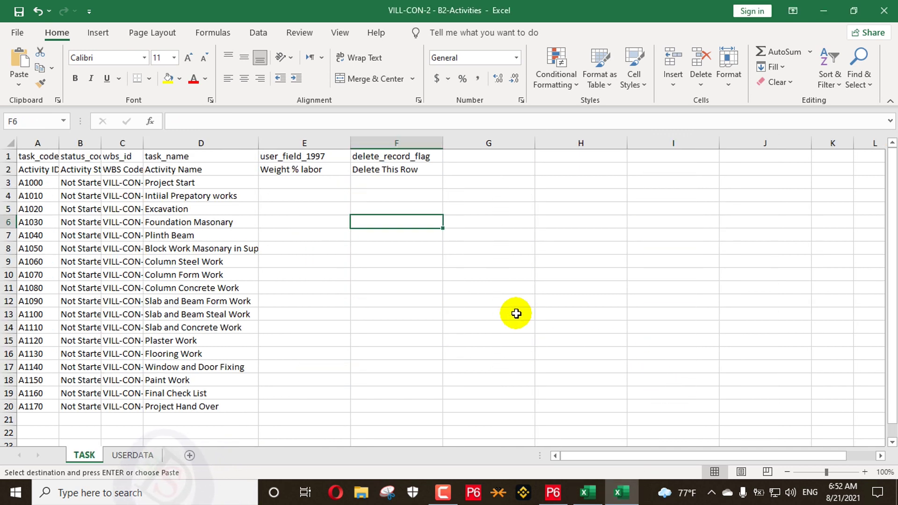
left_click(337, 182)
right_click(346, 182)
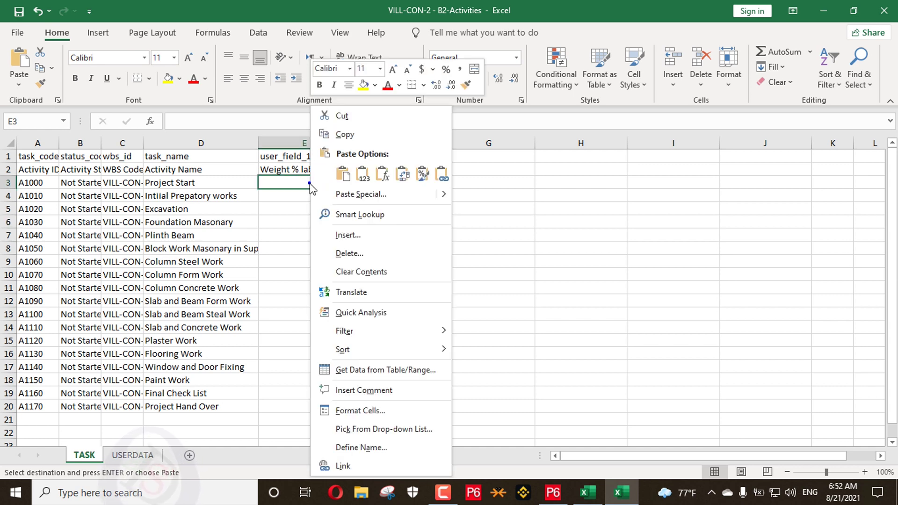
left_click(359, 174)
Format the weights in E3:E20 as Text, then close the B2-Activities workbook
left_click(464, 262)
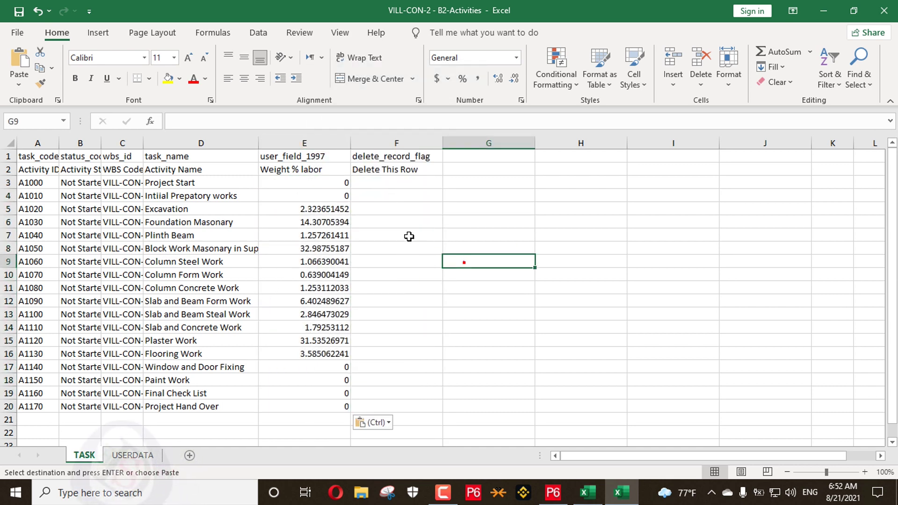
left_click_drag(340, 182, 329, 402)
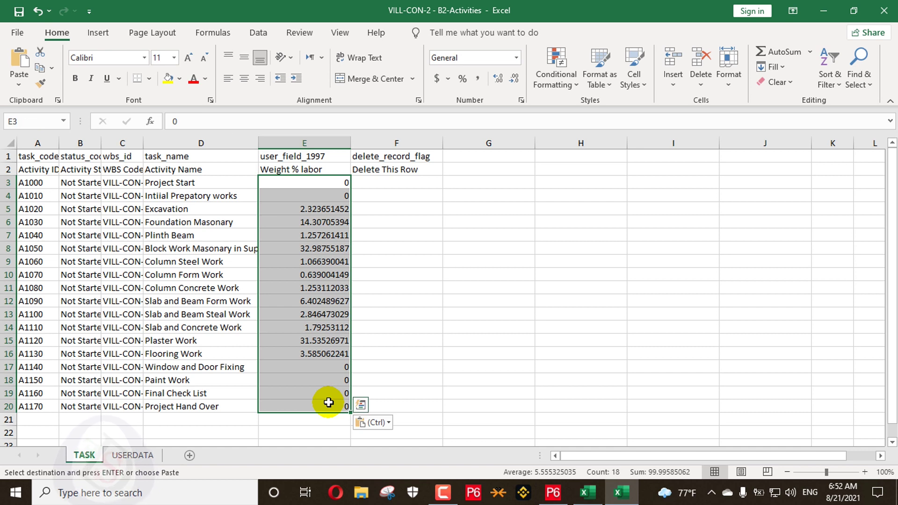
key("ctrl")
right_click(320, 293)
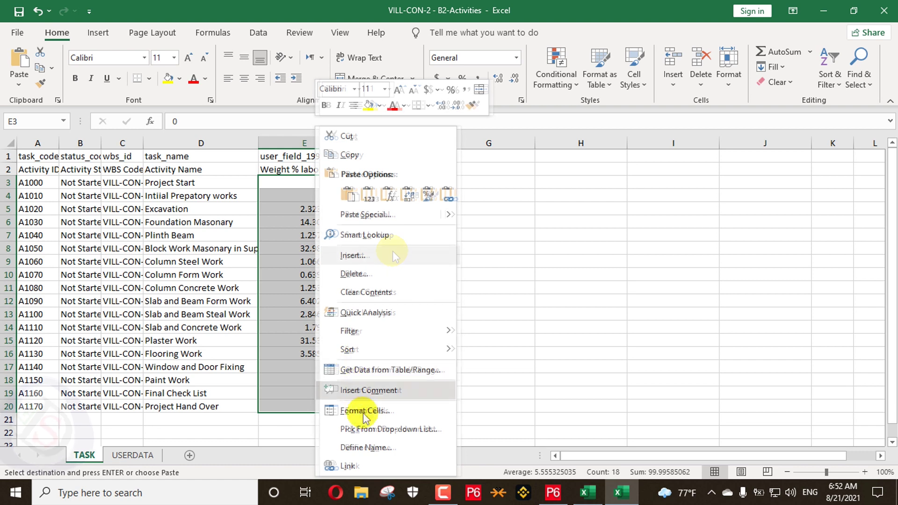
left_click(364, 414)
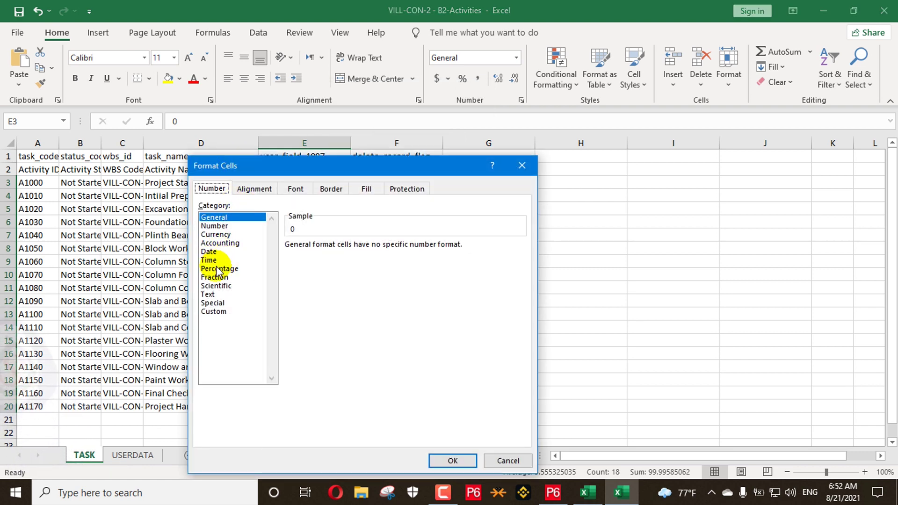
left_click(215, 295)
left_click(451, 461)
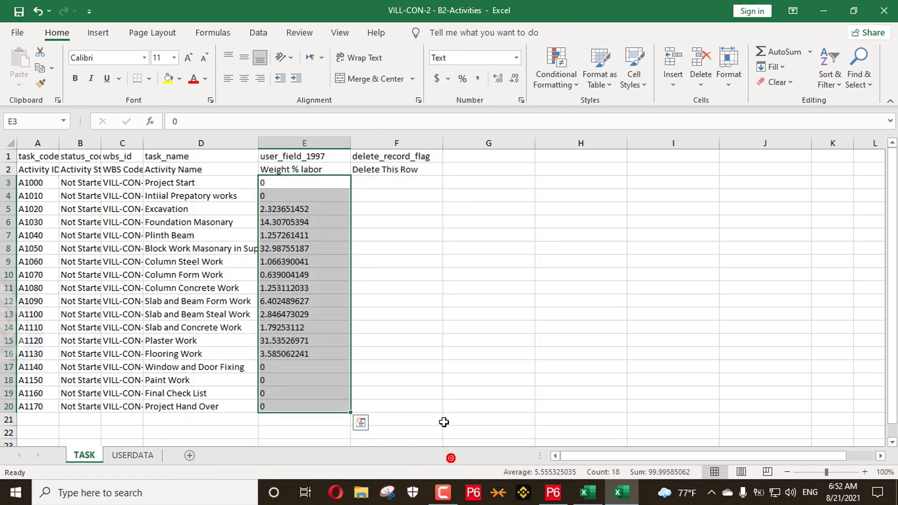
left_click(439, 366)
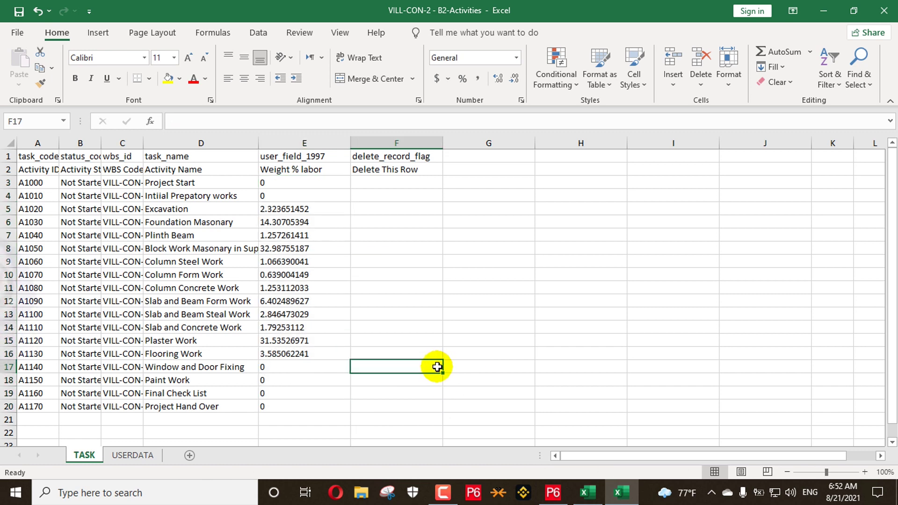
left_click(884, 16)
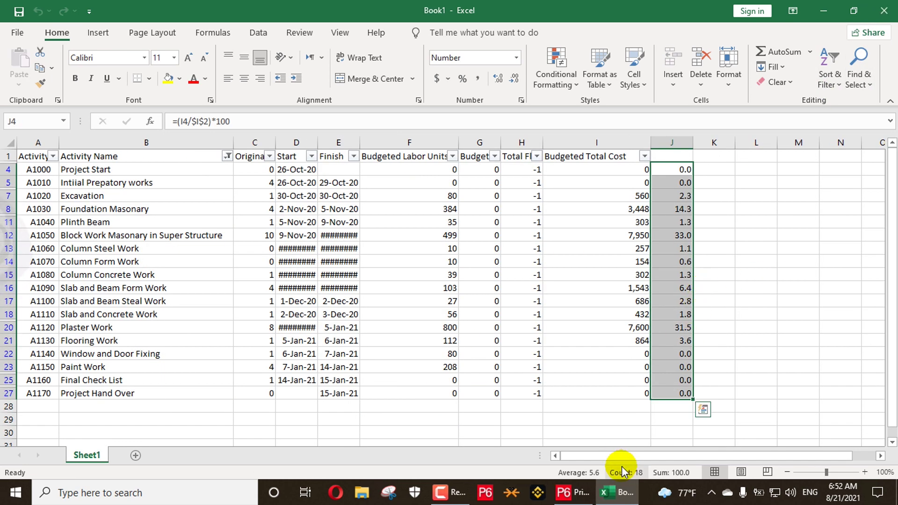
Bring P6 back to the front and open the activity table's column chooser
left_click(572, 493)
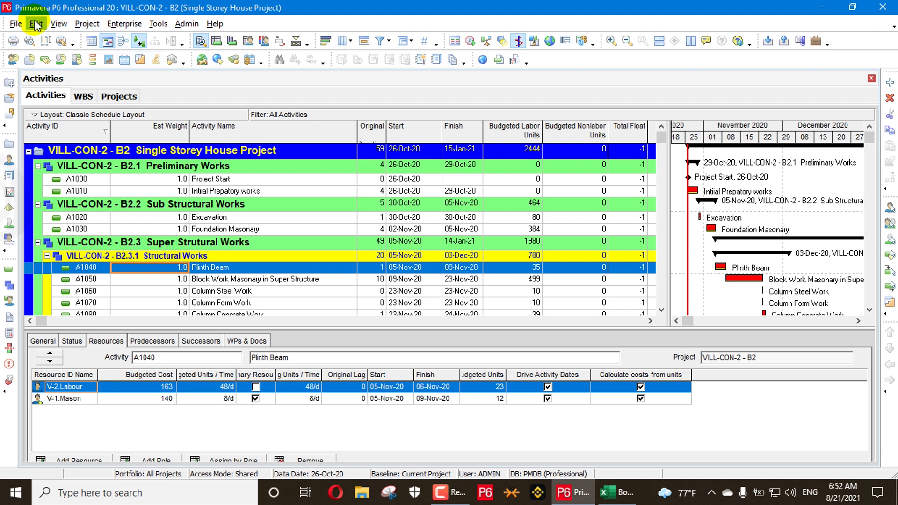
left_click(15, 23)
mouse_move(36, 23)
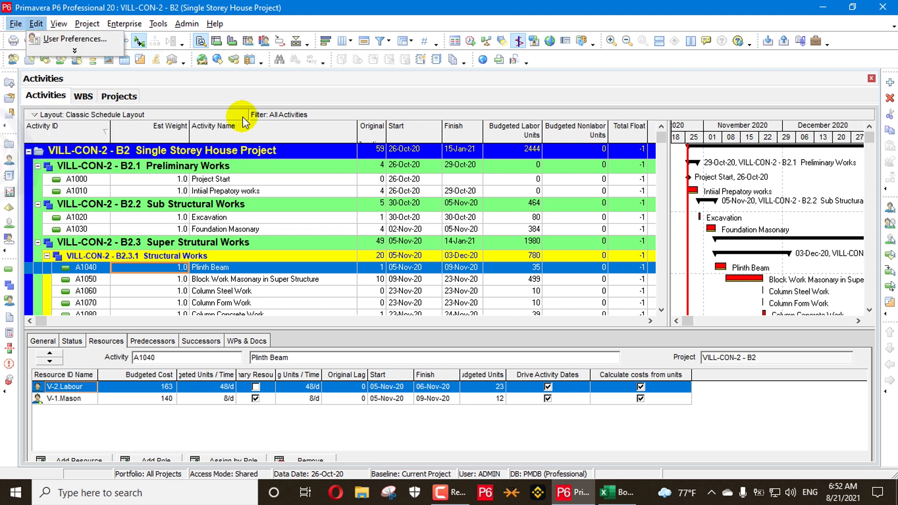
key("Escape")
right_click(269, 124)
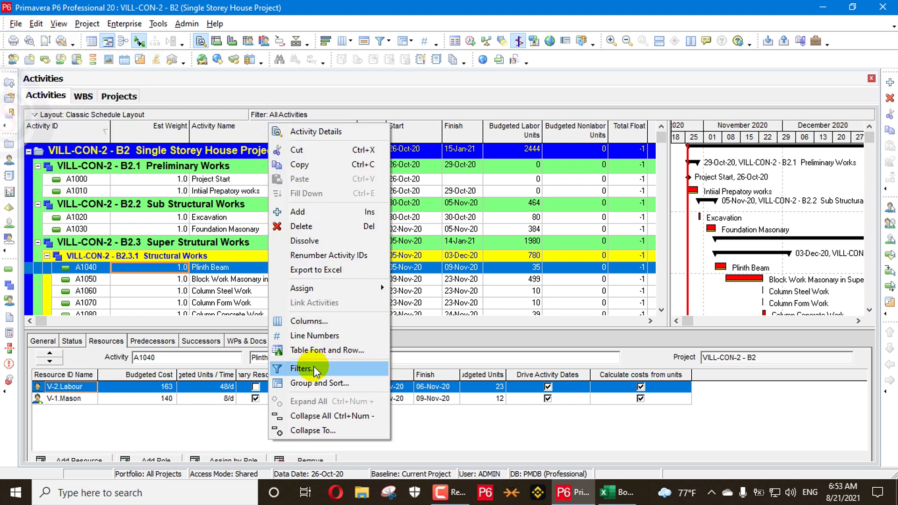
left_click(309, 321)
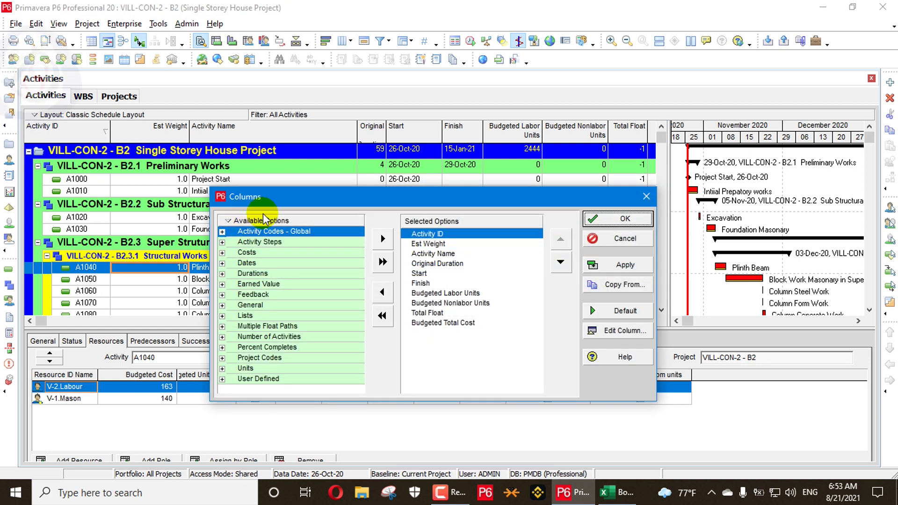
Add the user-defined Weight % labor field to the shown columns and apply
left_click(223, 380)
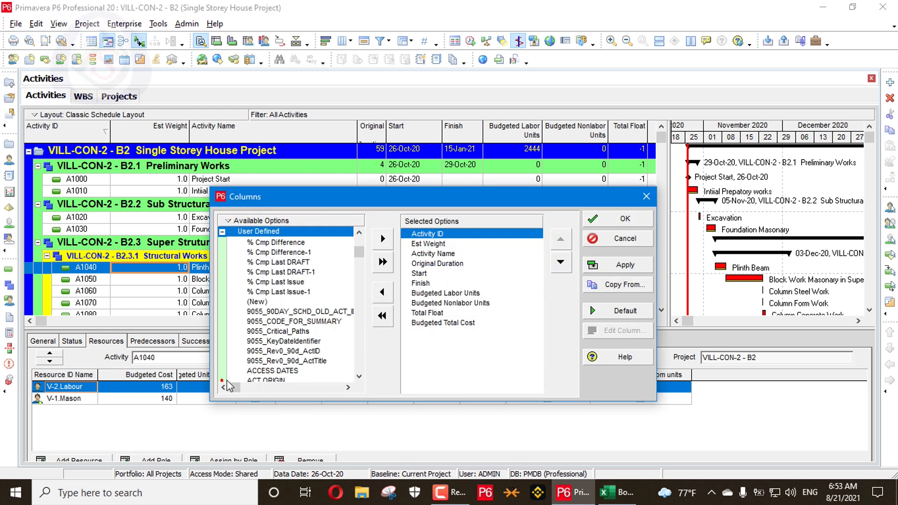
scroll(277, 359, "down", 10)
scroll(277, 359, "down", 10)
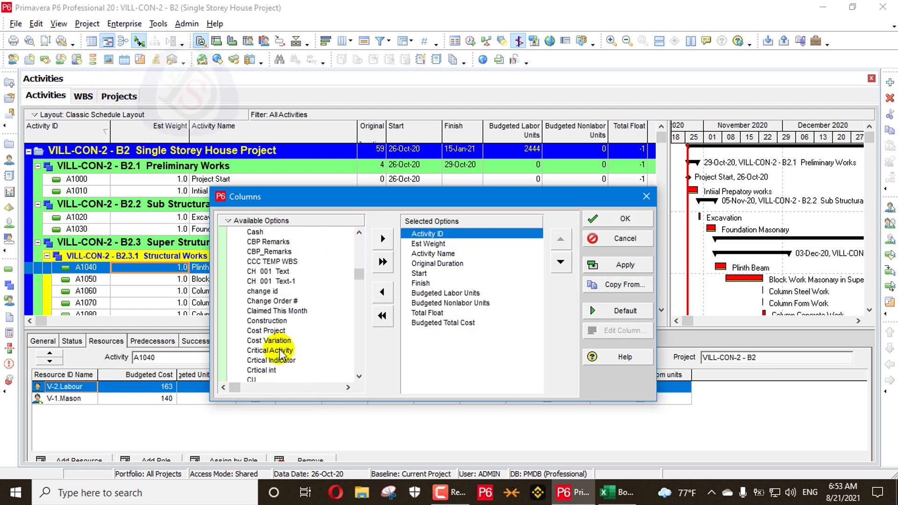
left_click_drag(359, 287, 352, 381)
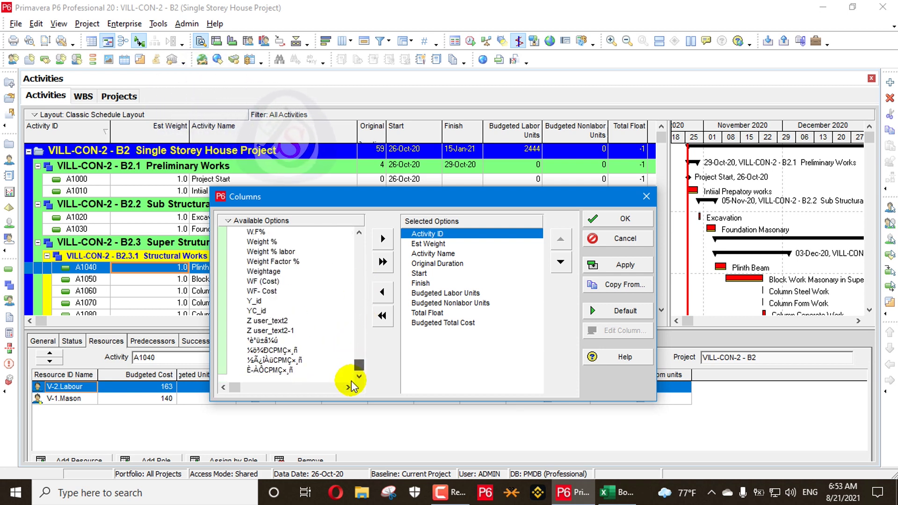
left_click(277, 251)
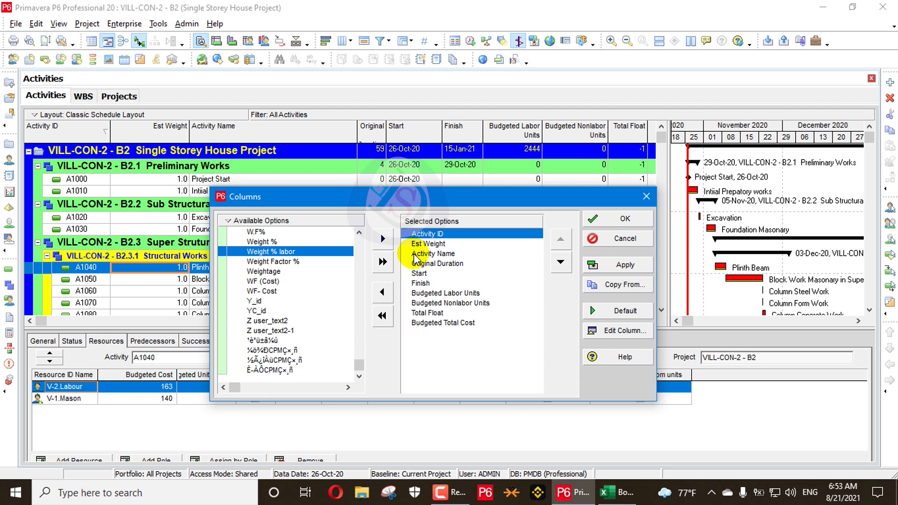
left_click(383, 238)
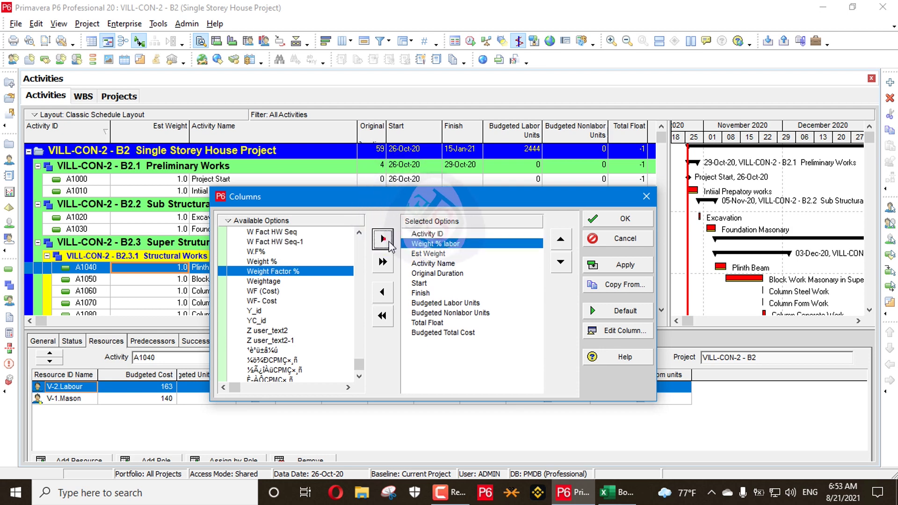
left_click(622, 265)
left_click(626, 219)
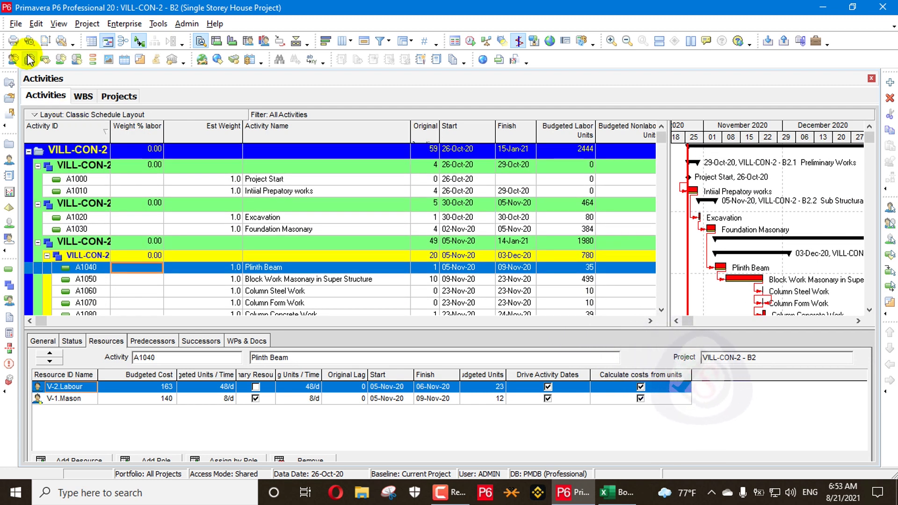
Start a Spreadsheet (XLSX) import and pick the VILL-CON-2 - B2-Activities workbook from the Desktop
left_click(15, 23)
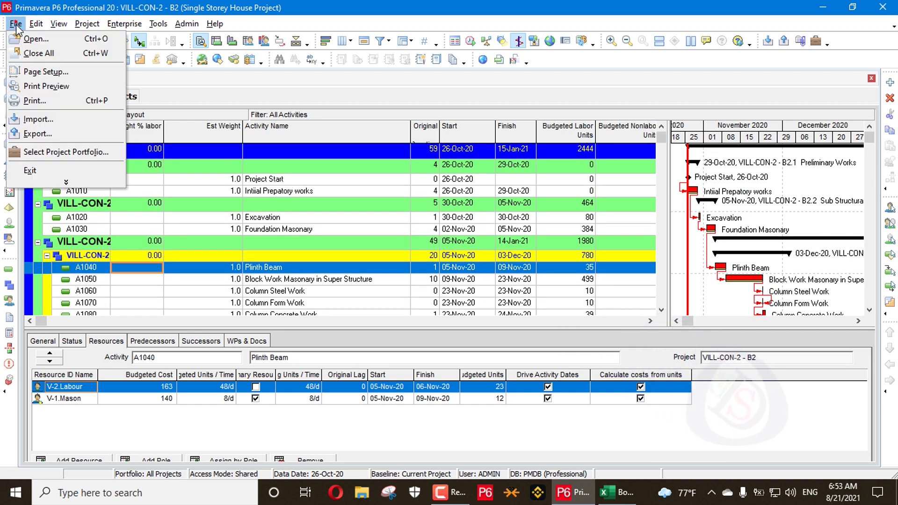
left_click(56, 117)
left_click(327, 253)
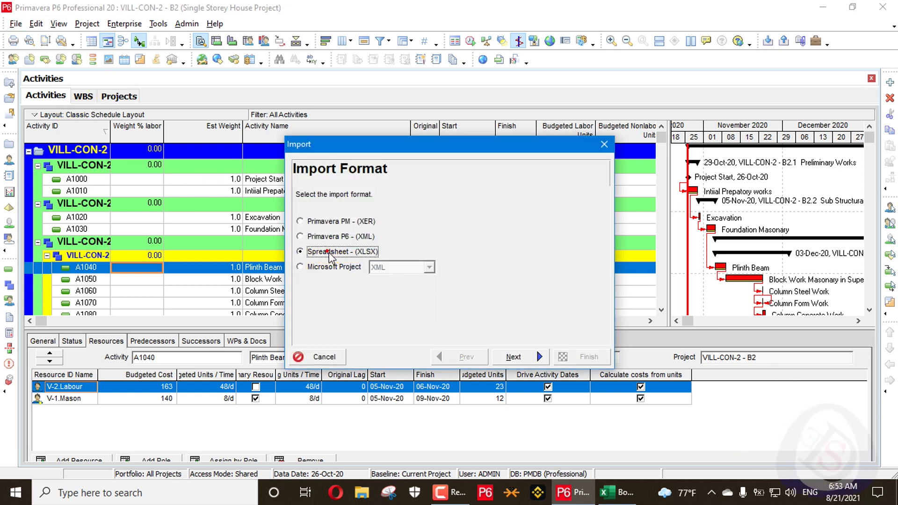
left_click(513, 357)
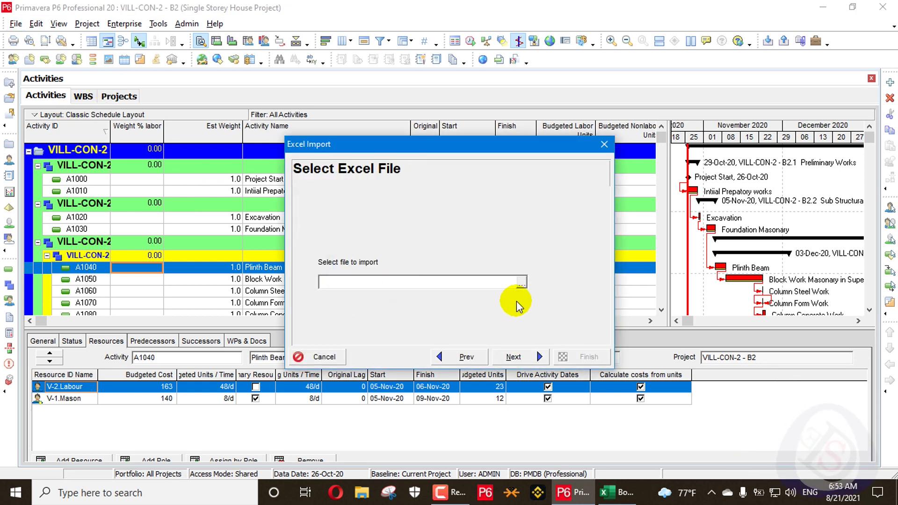
left_click(521, 281)
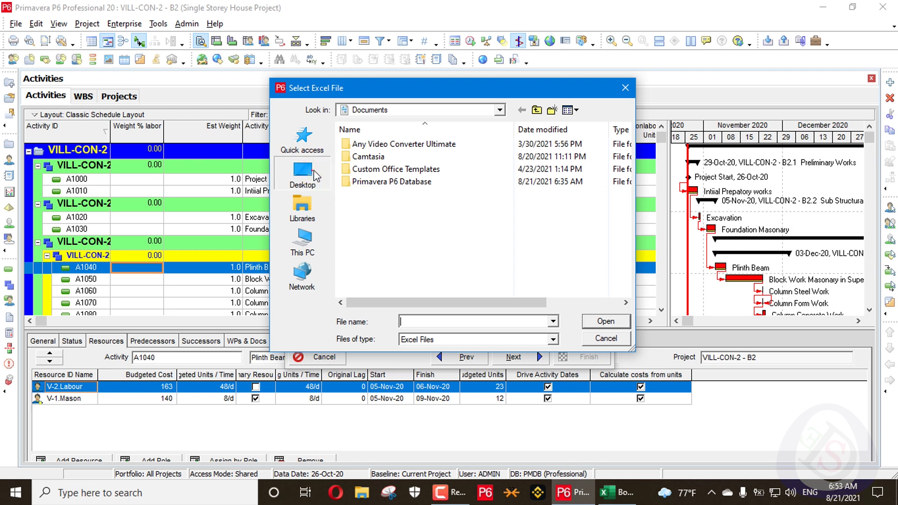
left_click(303, 177)
scroll(464, 248, "down", 5)
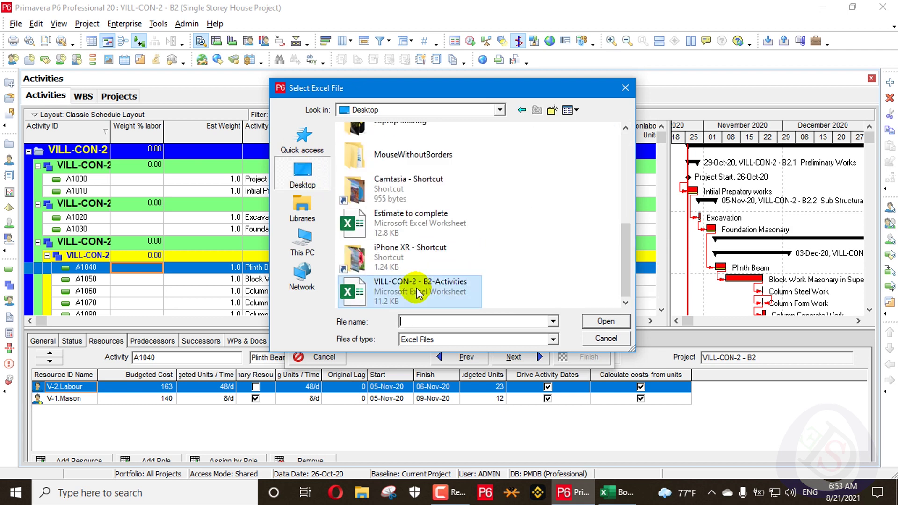
left_click(590, 320)
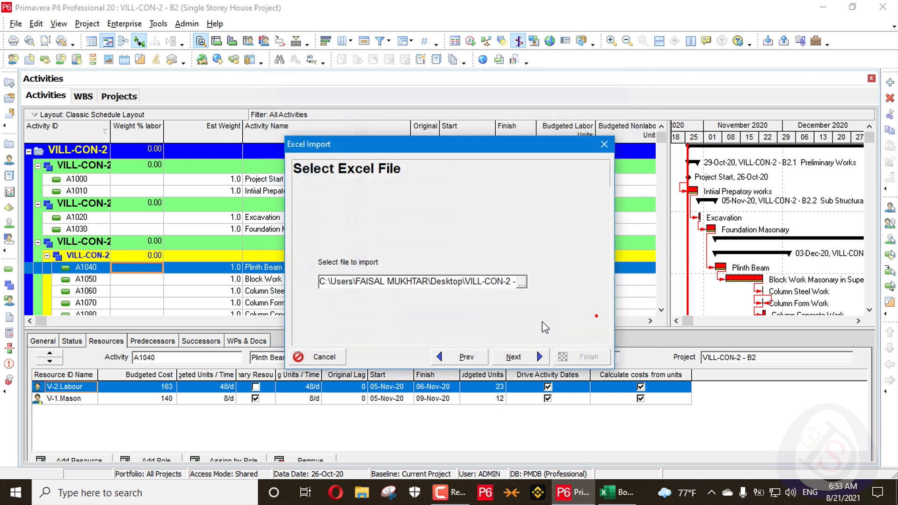
left_click(529, 356)
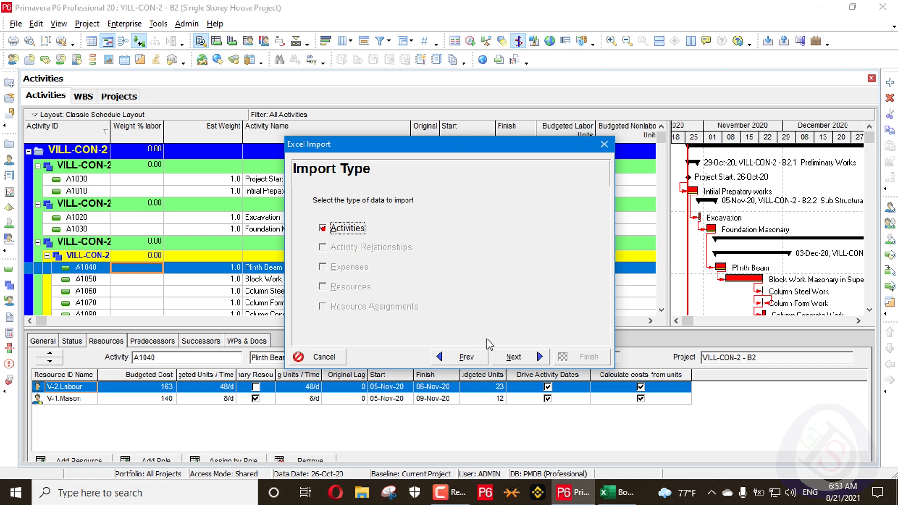
Import it with Update Existing Project into VILL-CON-2 - B2 and finish the import
left_click(516, 357)
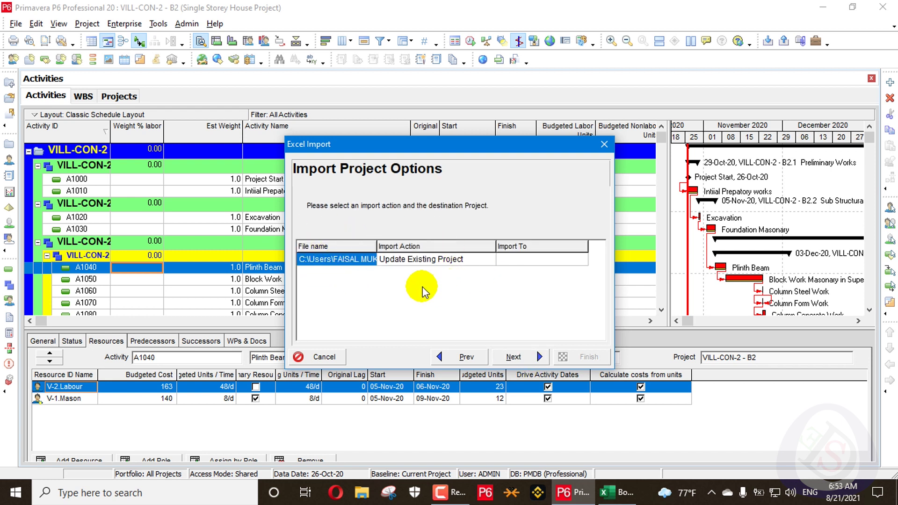
left_click(490, 266)
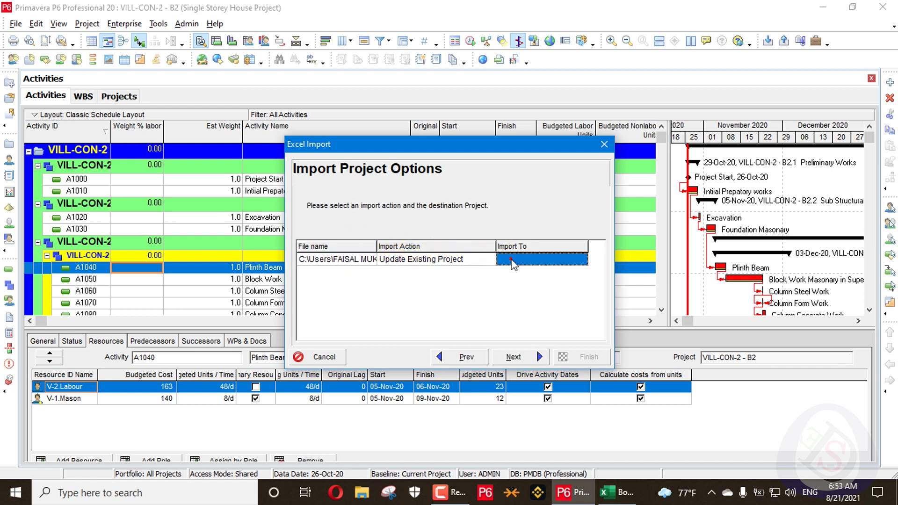
left_click(530, 261)
left_click(581, 260)
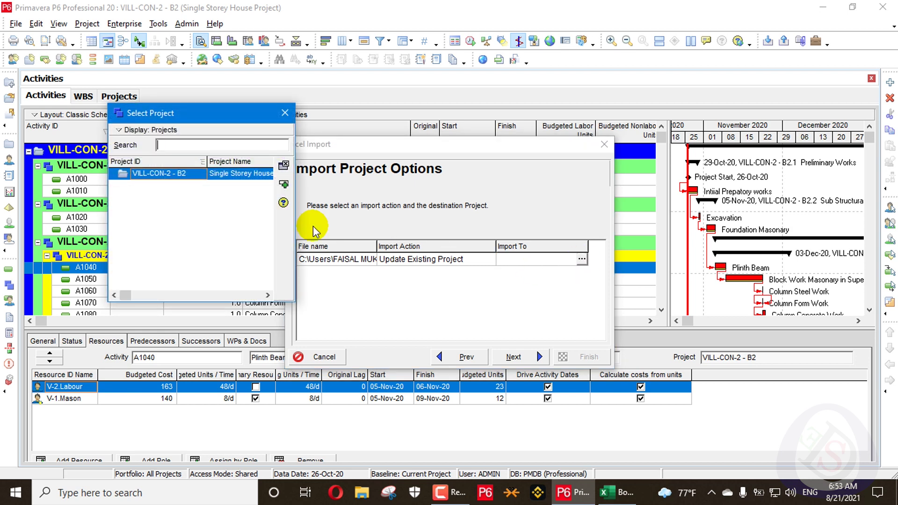
left_click(284, 184)
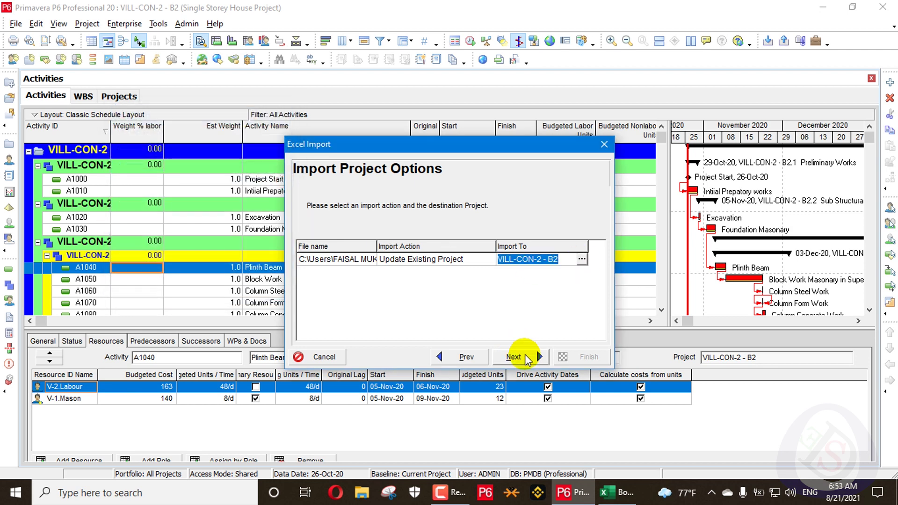
left_click(514, 357)
left_click(573, 360)
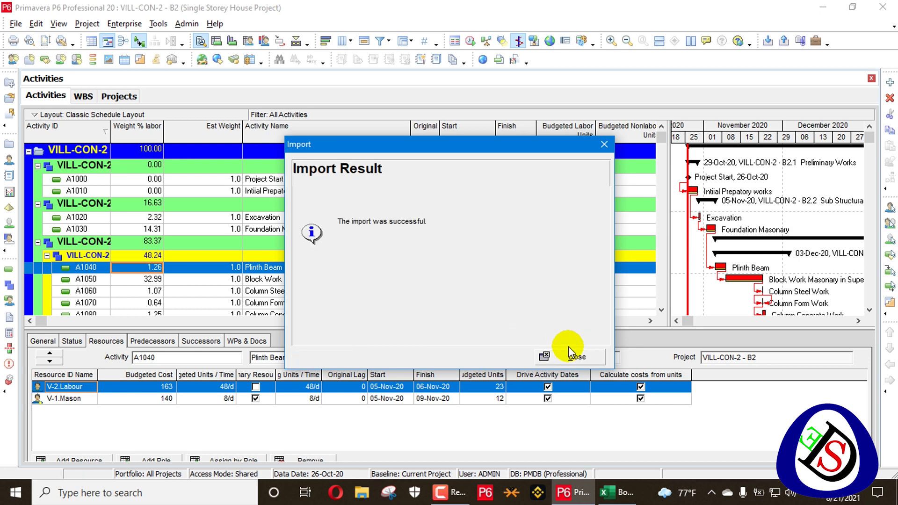
left_click(570, 355)
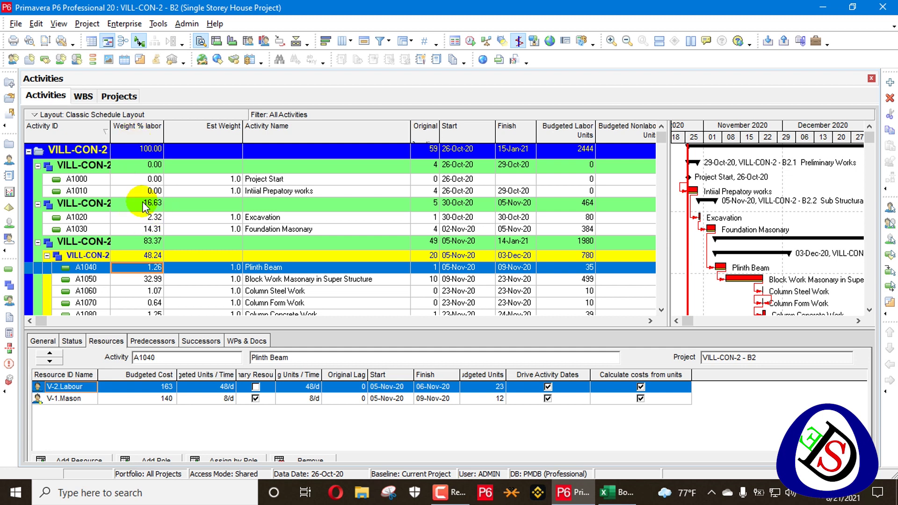
Filter Book1's Activity Name column to (Blanks) so only the eight WBS summary rows remain
left_click(82, 96)
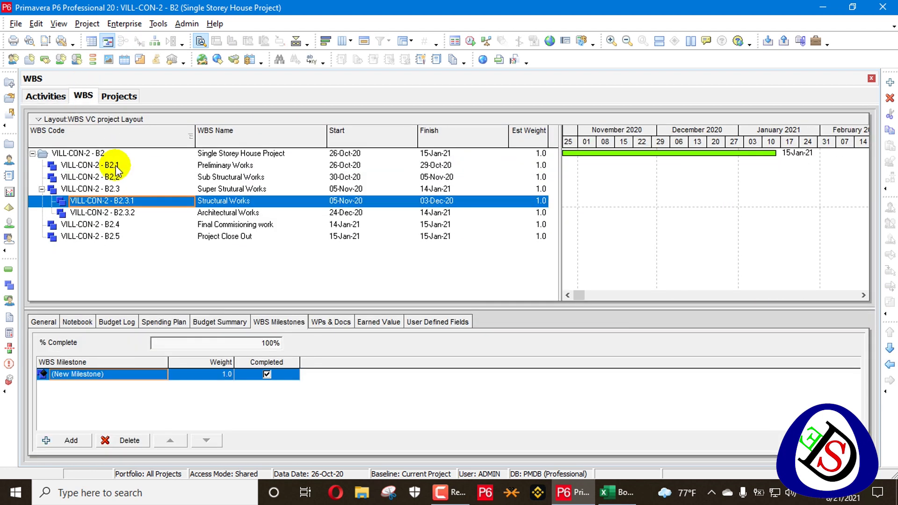
left_click(617, 493)
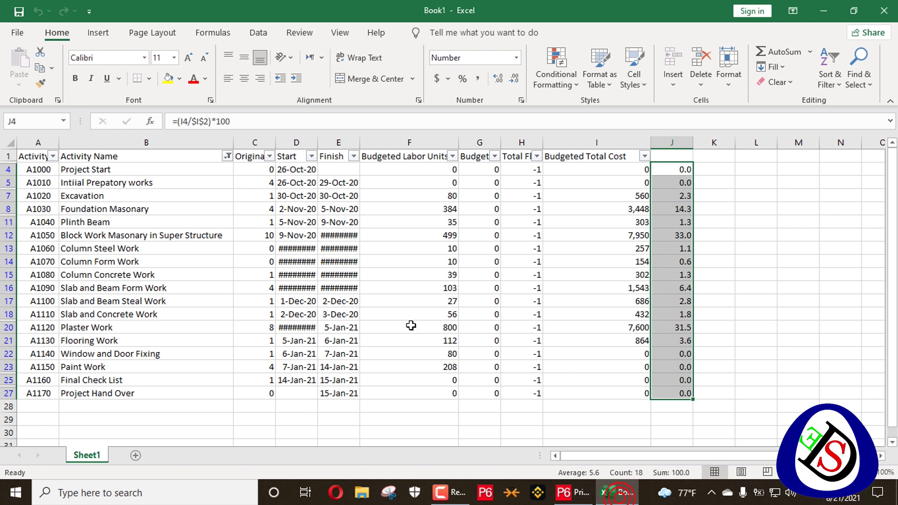
left_click(227, 157)
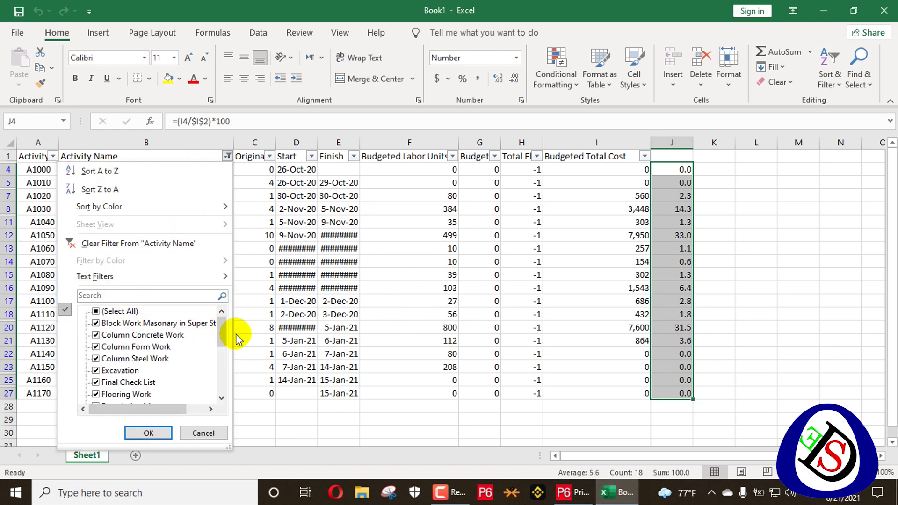
left_click_drag(221, 333, 229, 295)
left_click_drag(224, 352, 221, 412)
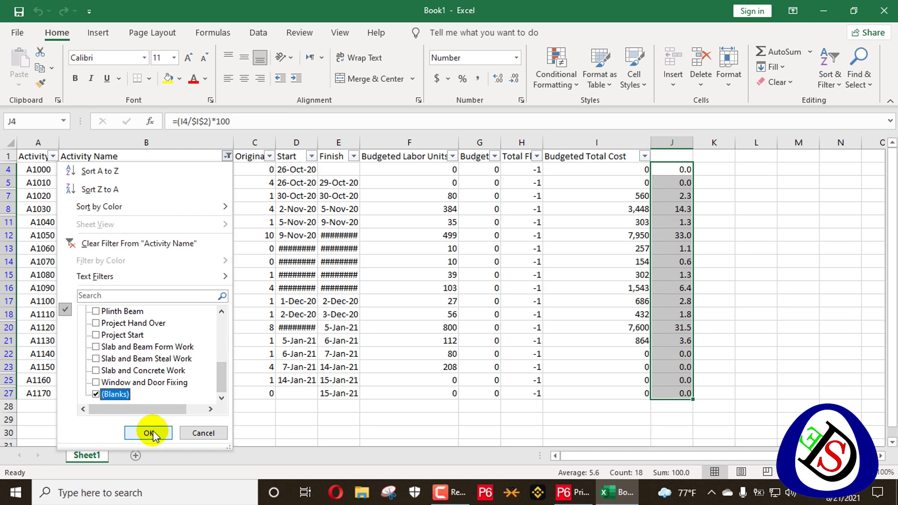
left_click(149, 433)
left_click(469, 305)
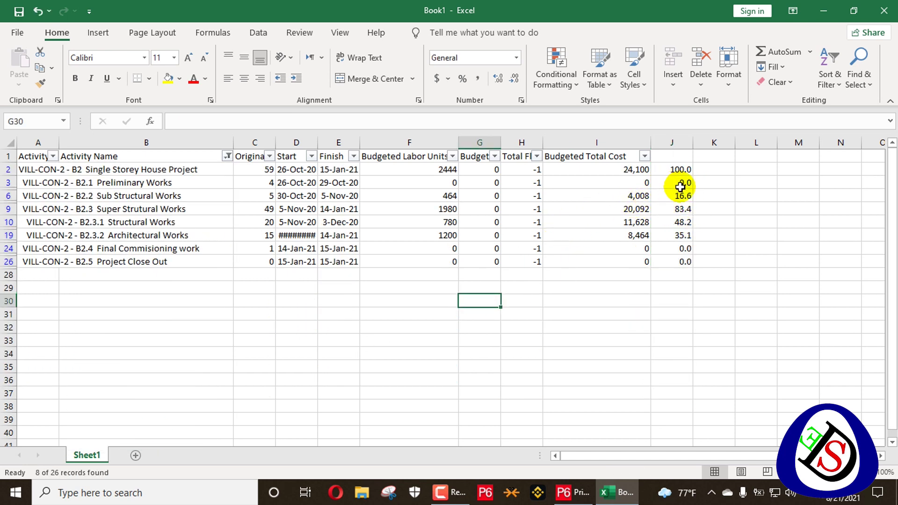
Set Est Weights of 100, 0 and 16.6 for the project, Preliminary Works and Sub Structural Works
key("alt+Tab")
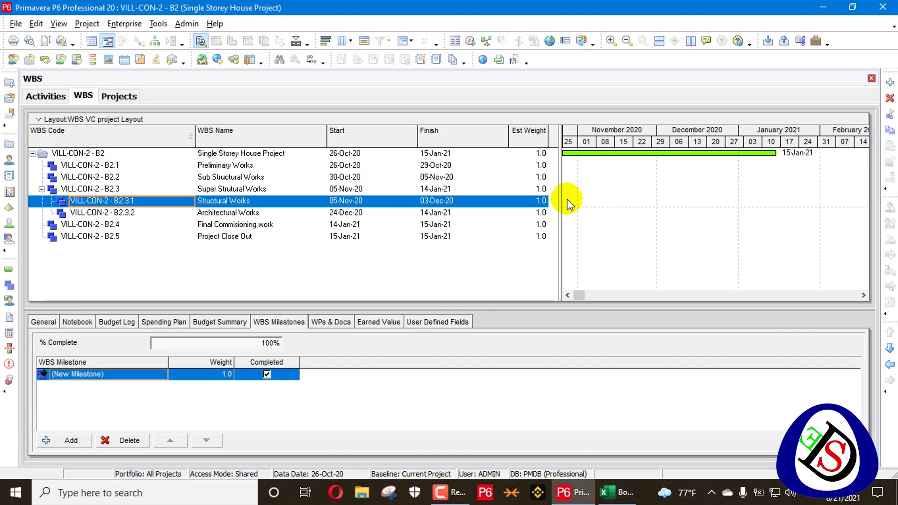
double_click(536, 154)
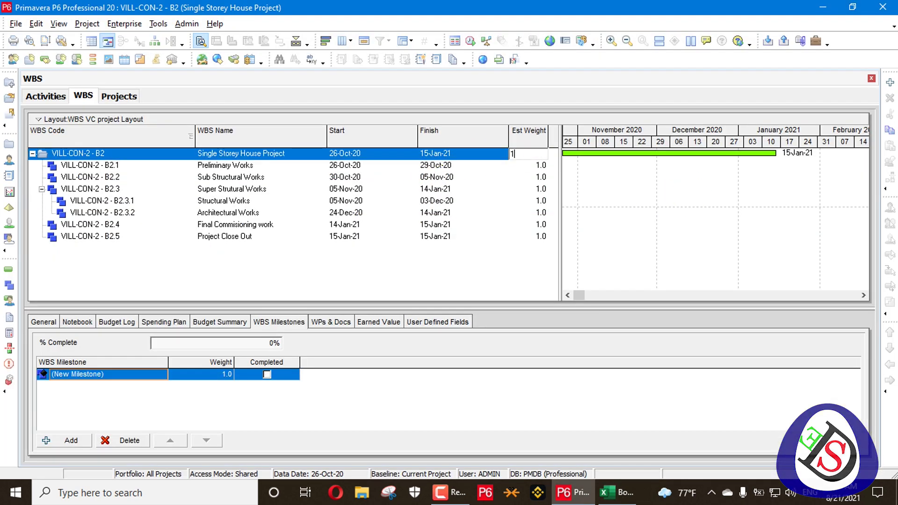
key("alt+Tab")
key("alt+Tab")
type("100")
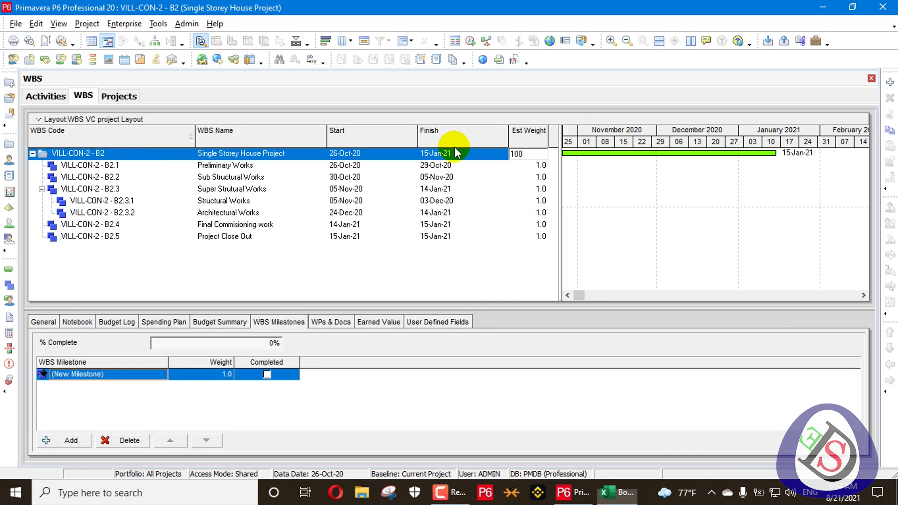
double_click(533, 166)
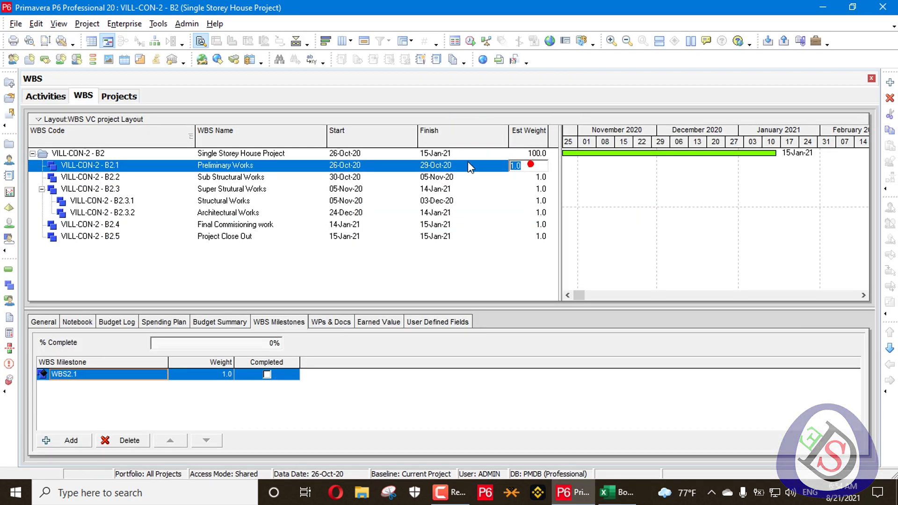
key("alt+Tab")
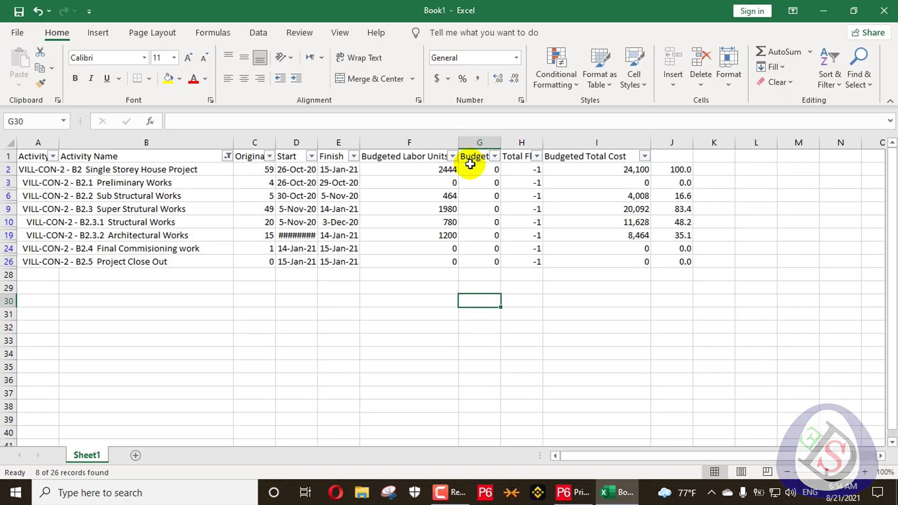
key("alt+Tab")
double_click(538, 177)
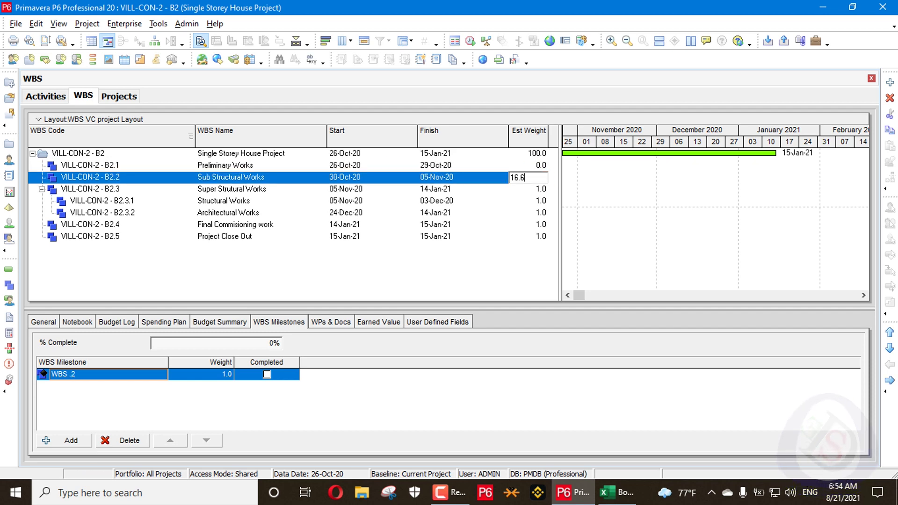
key("alt+Tab")
Enter Est Weights 83.4, 48.2, 35.1, 0 and 0 for the remaining WBS elements
key("alt+Tab")
type("16.6")
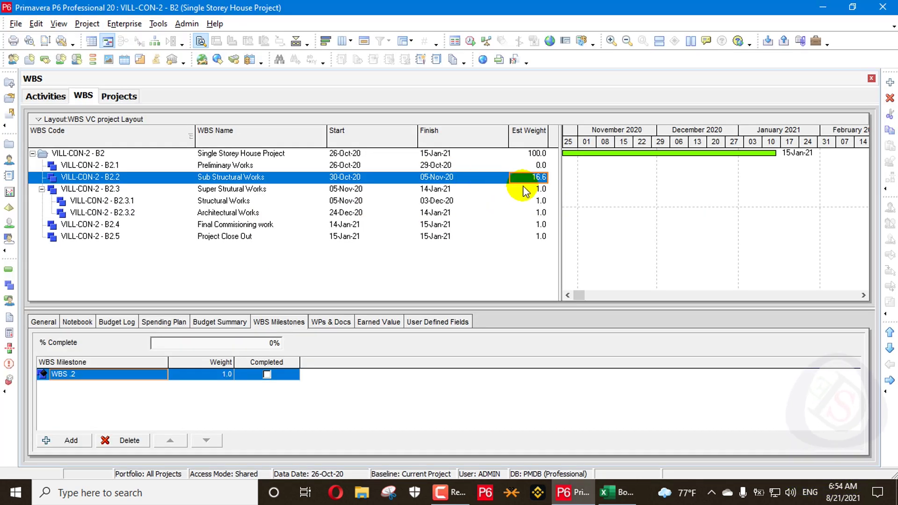
key("Down")
key("alt+Tab")
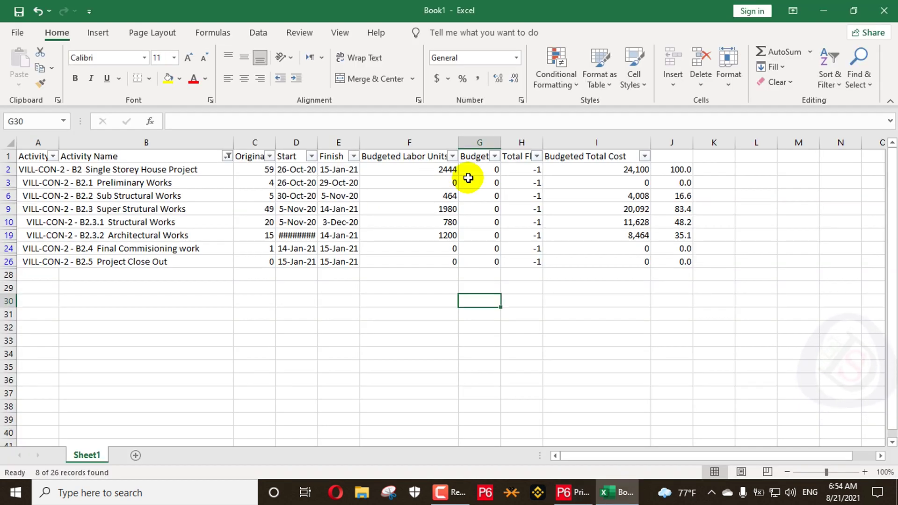
key("alt+Tab")
type("83.4")
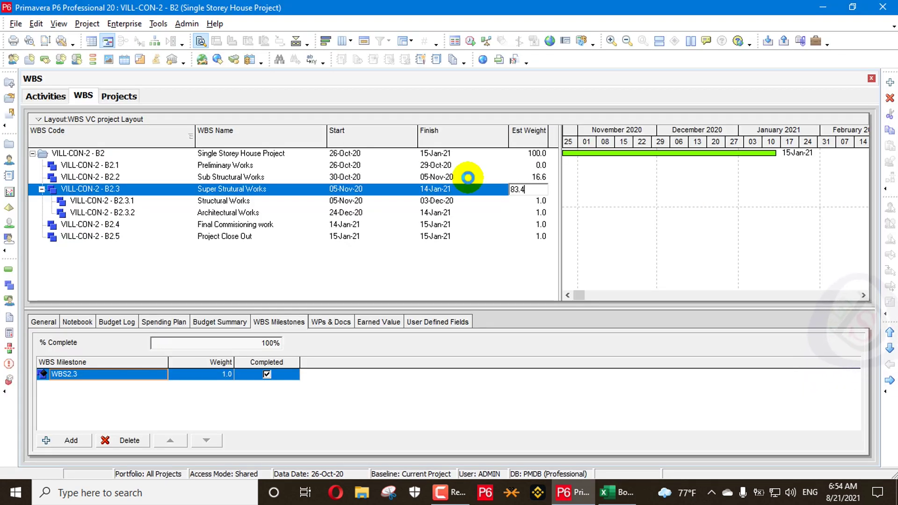
key("alt+Tab")
key("alt+Tab")
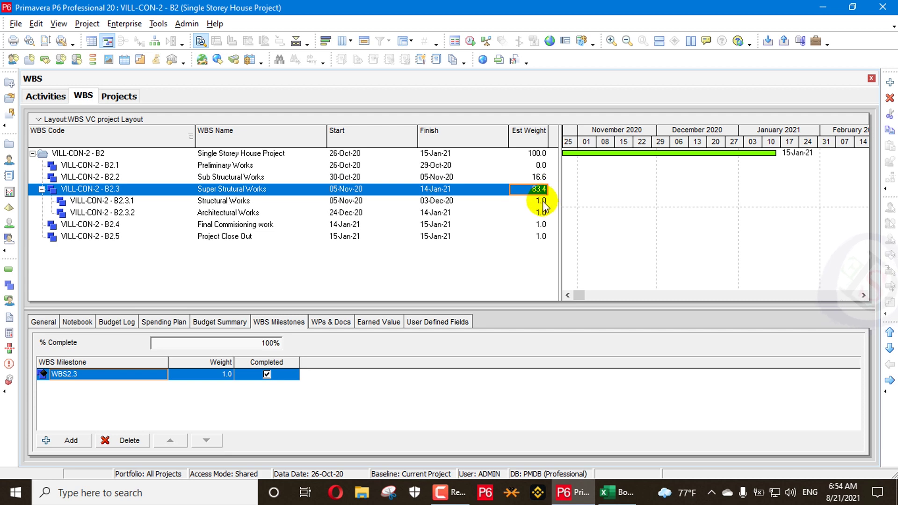
left_click(545, 202)
key("alt+Tab")
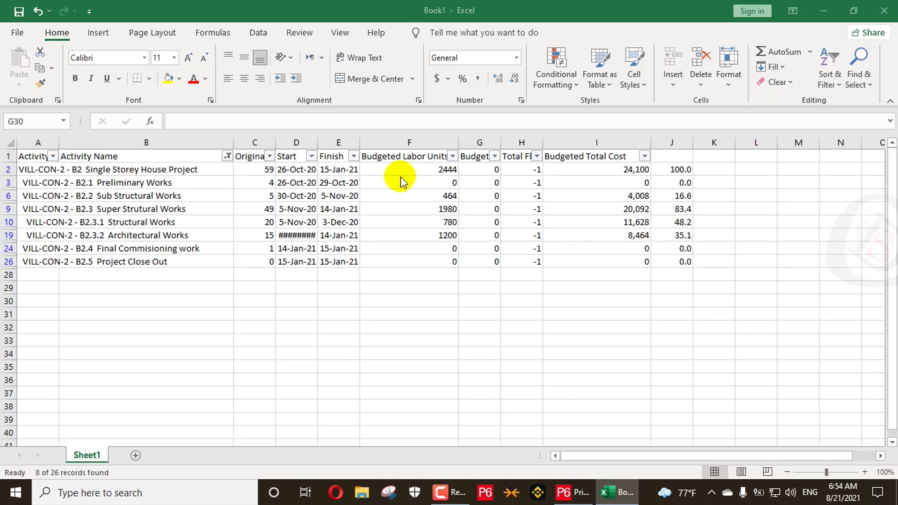
key("alt+Tab")
type("48.2")
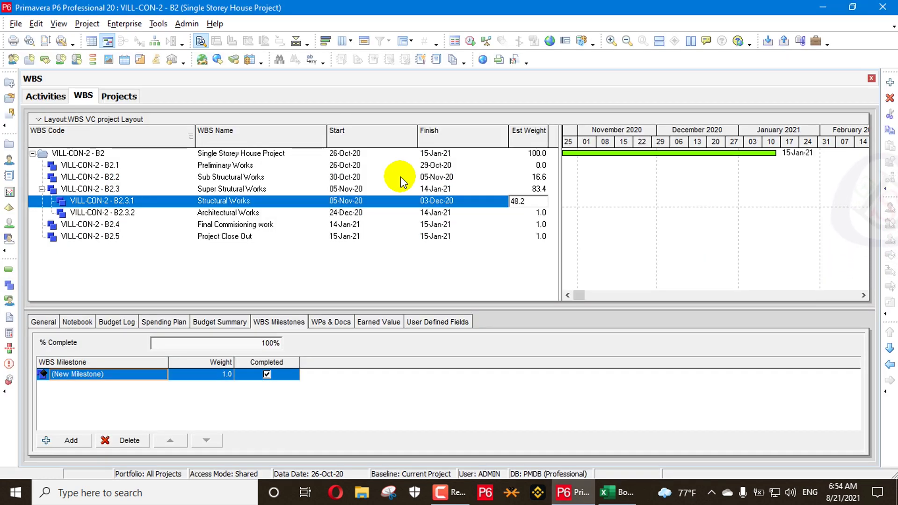
key("alt+Tab")
key("alt+Tab")
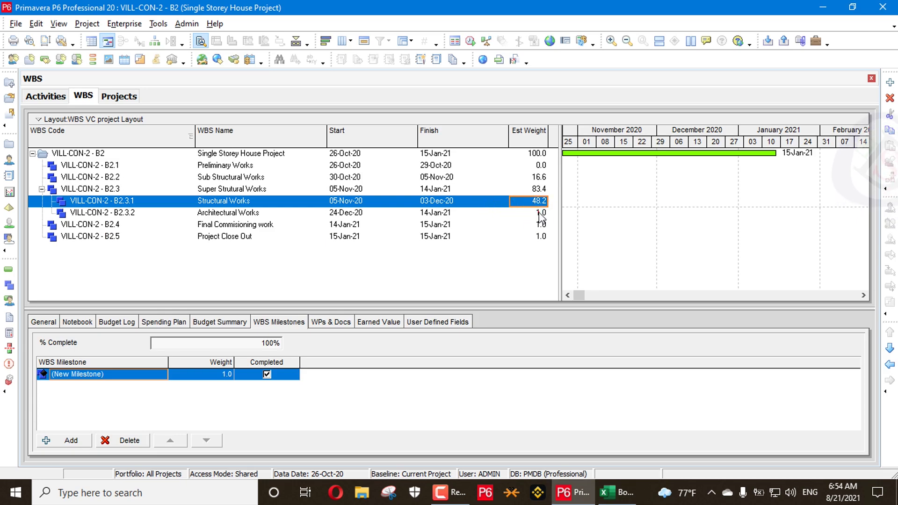
left_click(540, 213)
key("alt+Tab")
key("alt+Tab")
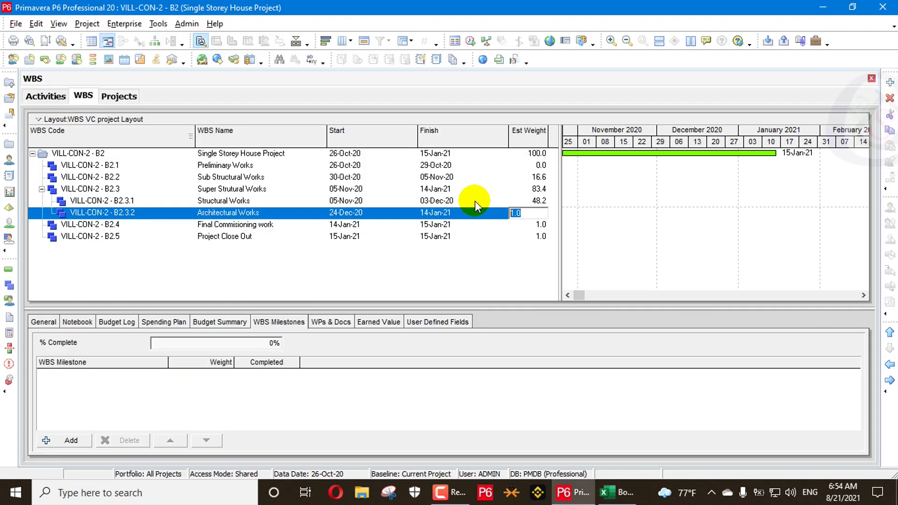
key("alt+Tab")
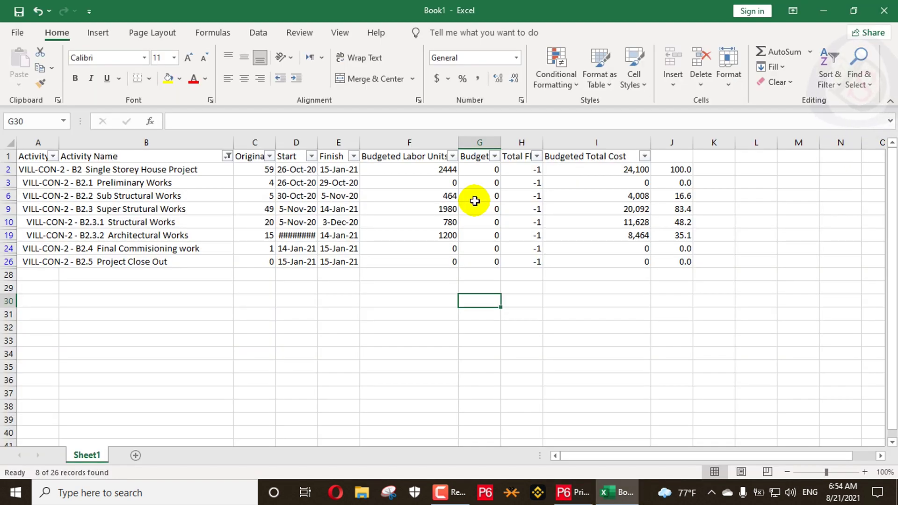
key("alt+Tab")
key("Down")
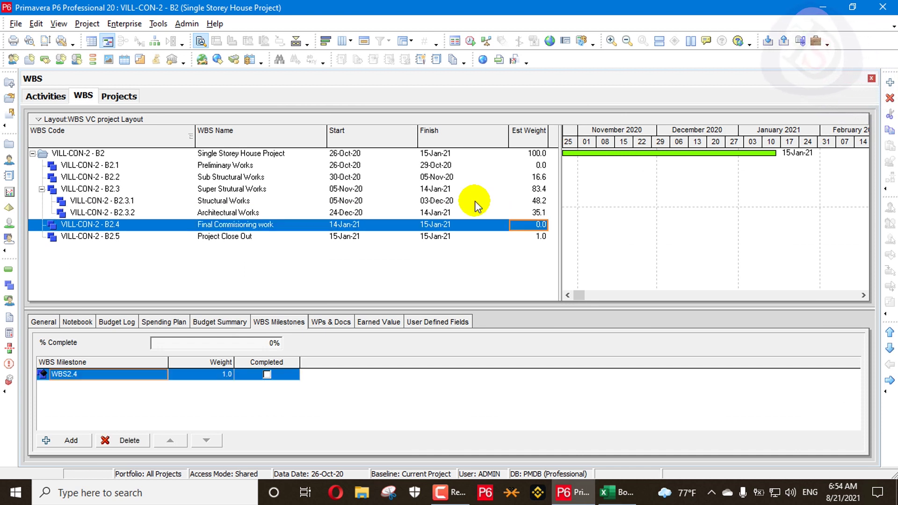
key("Down")
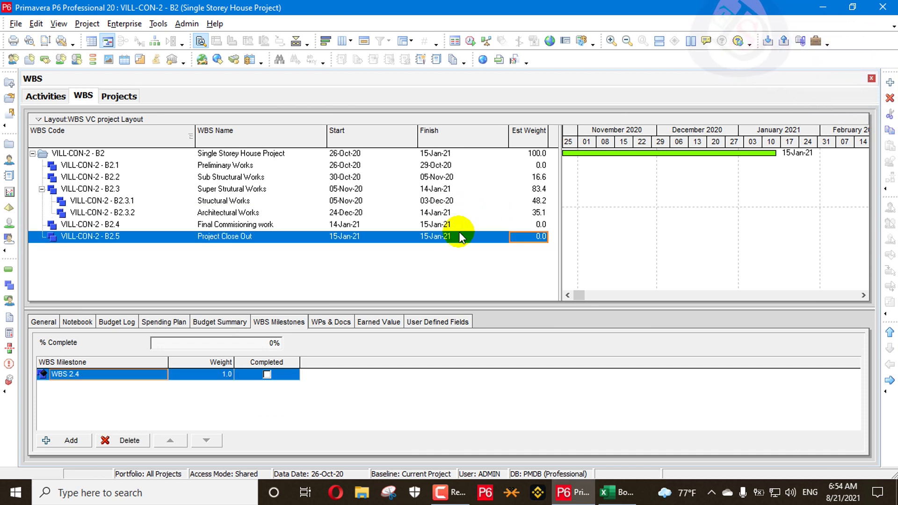
left_click(68, 97)
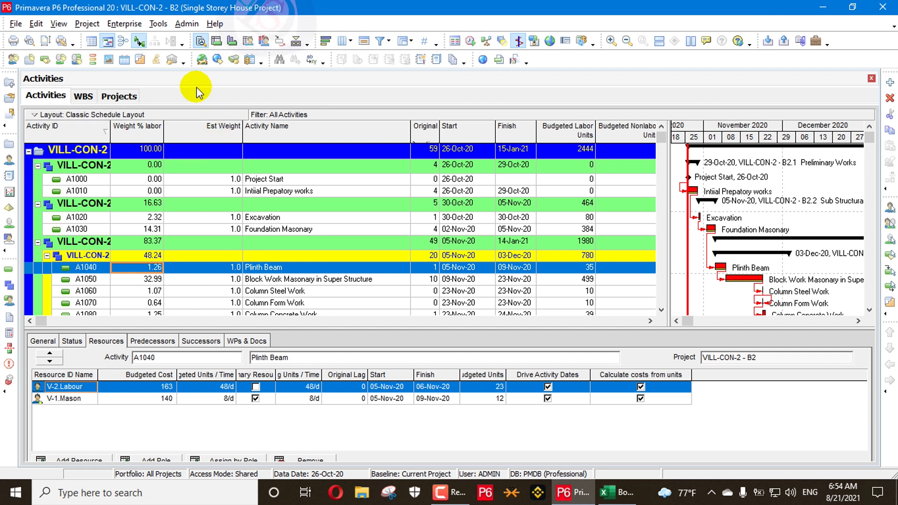
Create a new global change named 'update est weight'
left_click(158, 23)
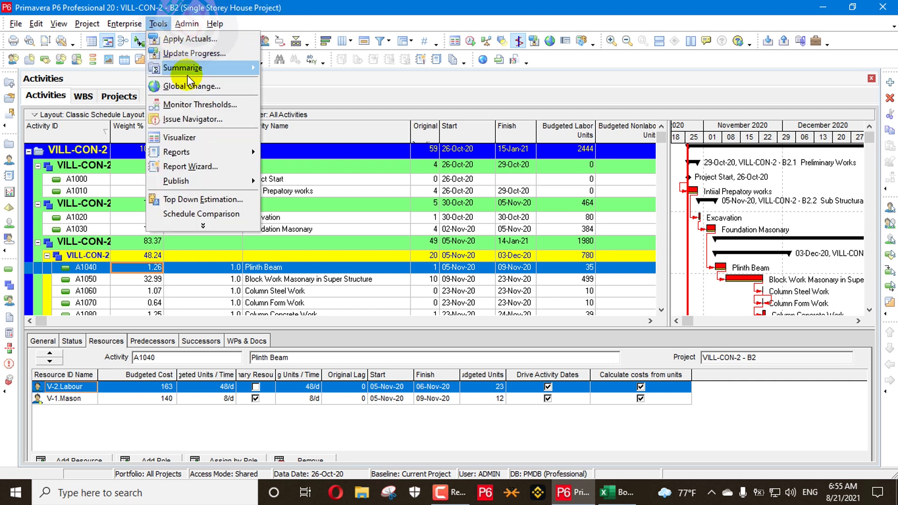
left_click(193, 86)
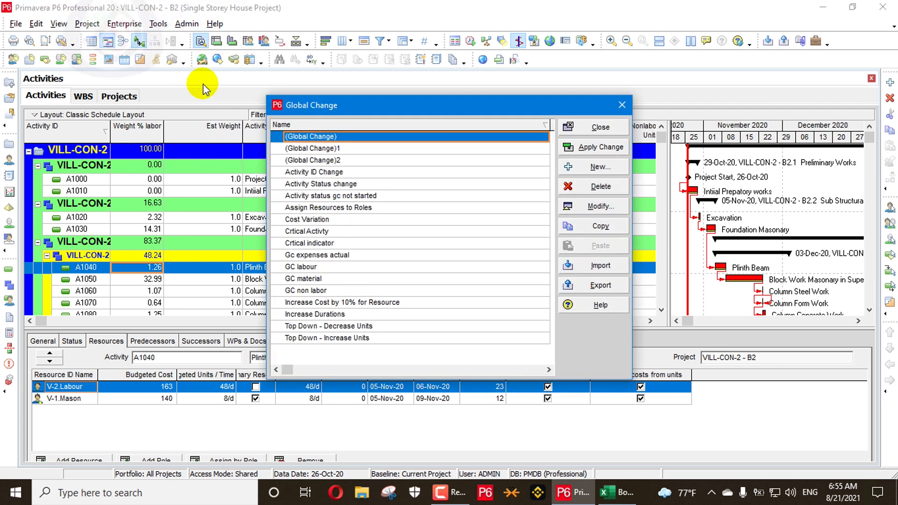
left_click(594, 167)
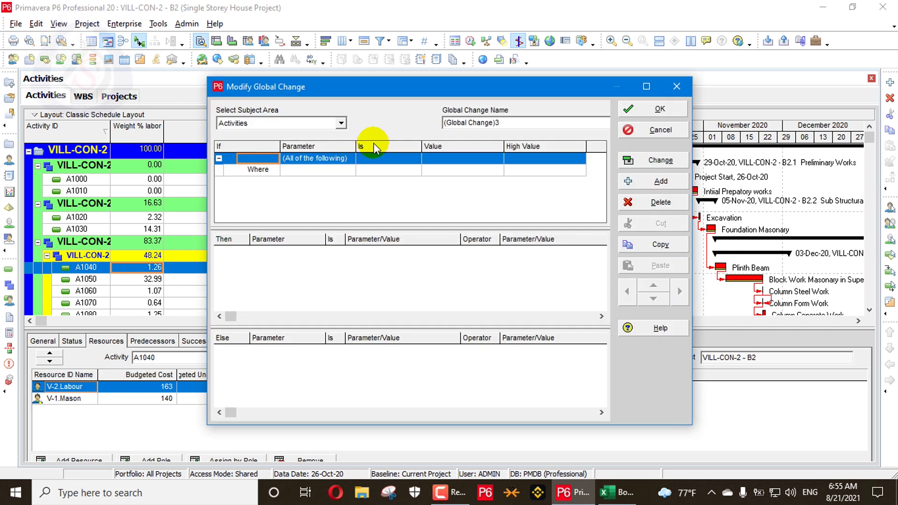
double_click(511, 123)
type("uo")
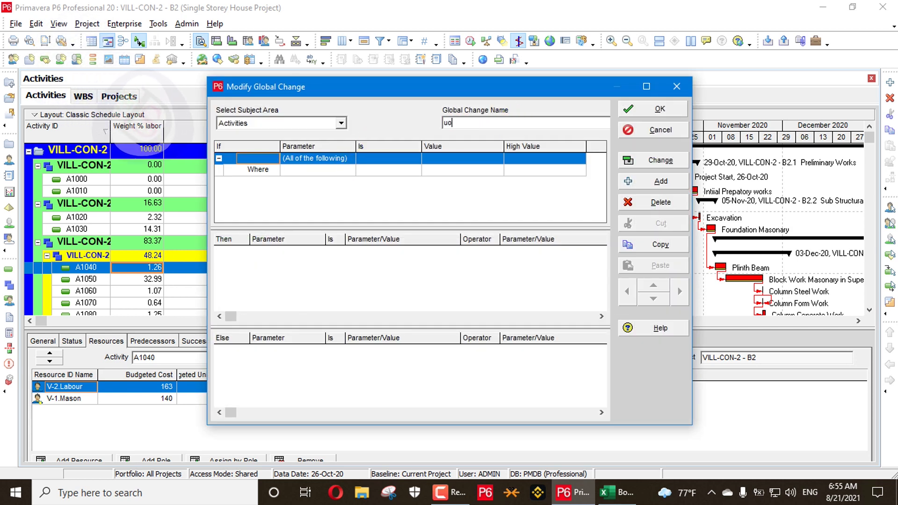
type("ld")
key("BackSpace")
key("BackSpace")
key("BackSpace")
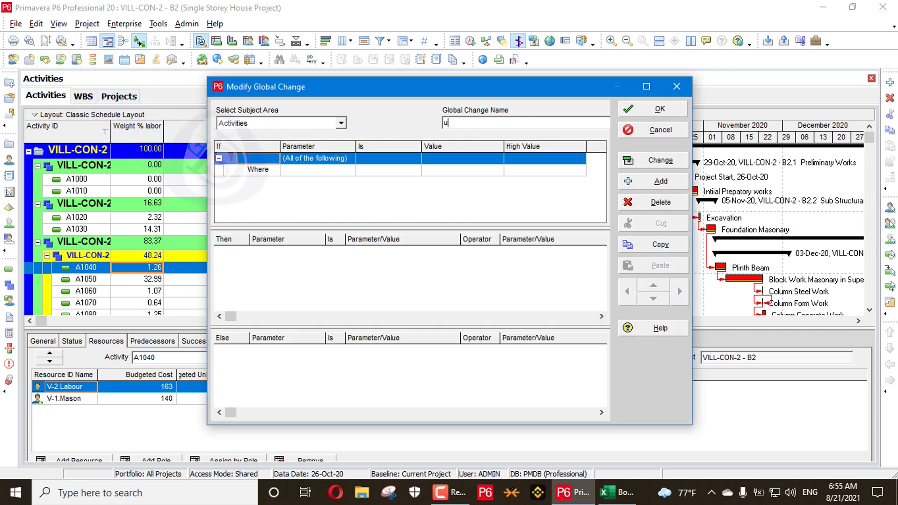
type("pdate")
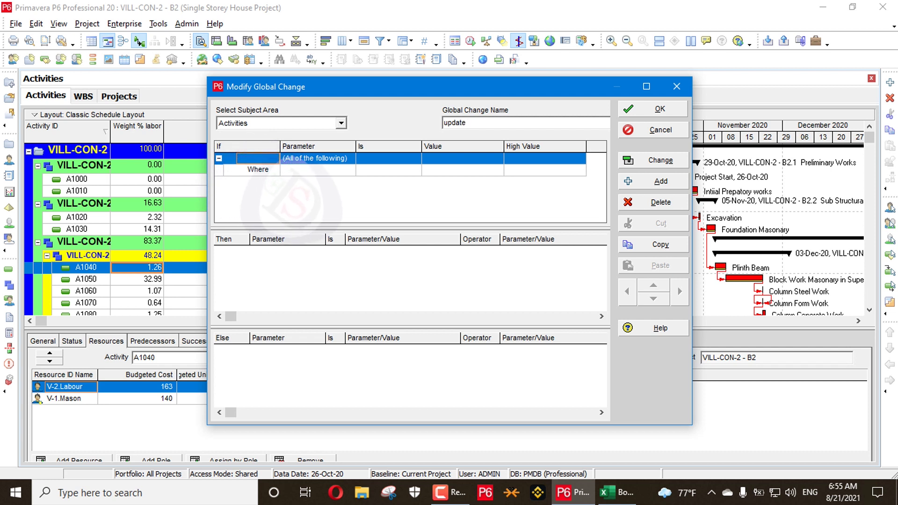
type(" est")
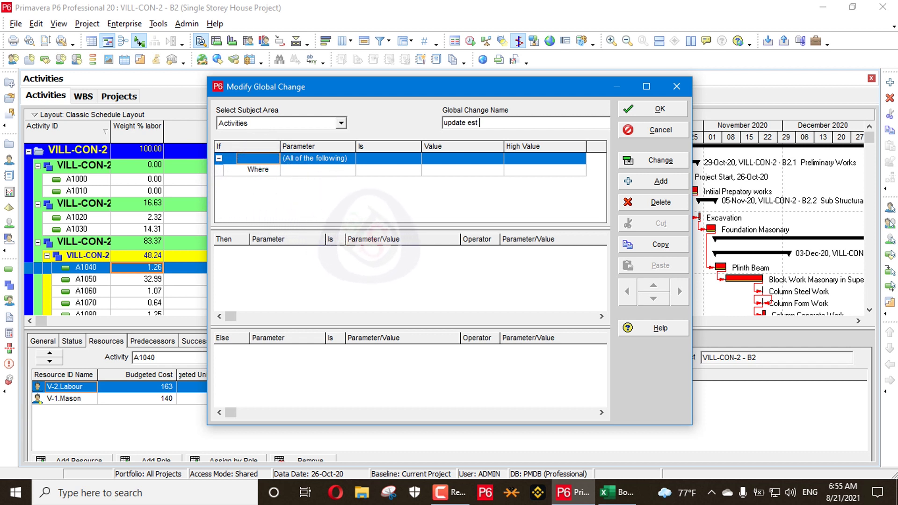
type(" weight")
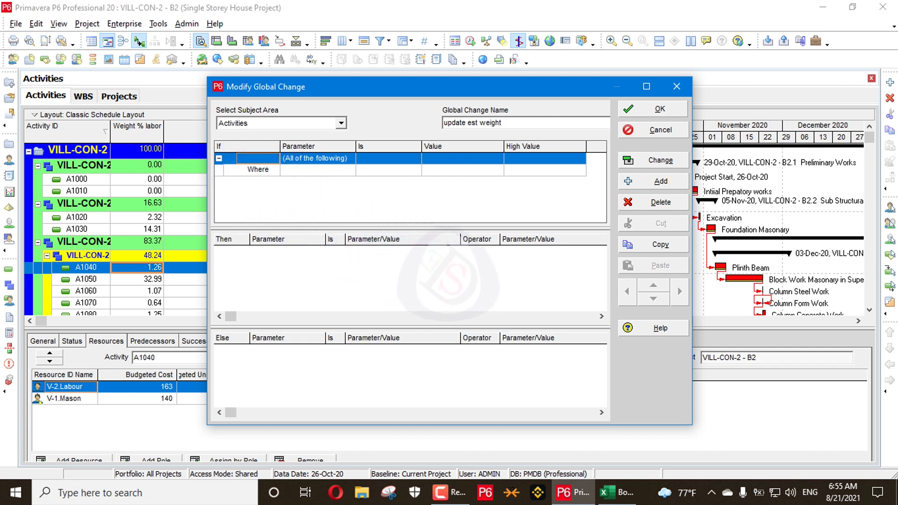
Add a Then rule setting Est Weight equal to Weight % labor
left_click(254, 290)
left_click(660, 182)
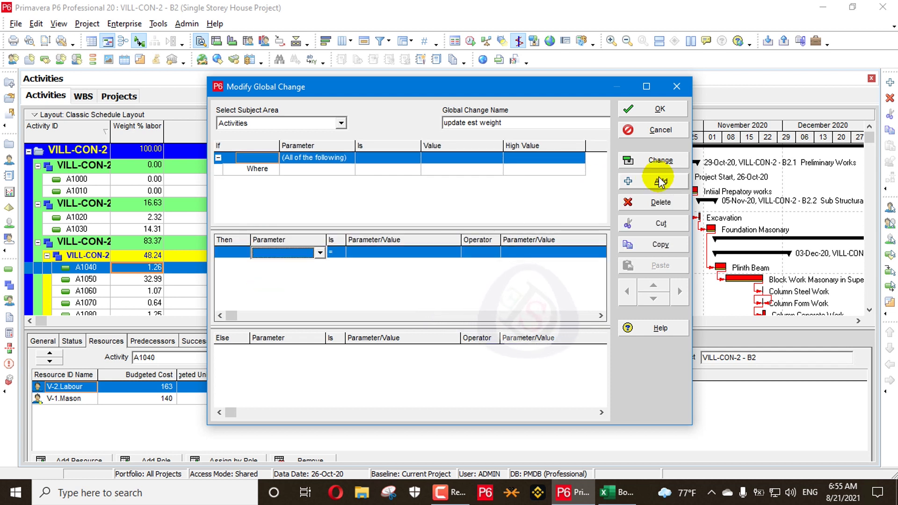
left_click(295, 253)
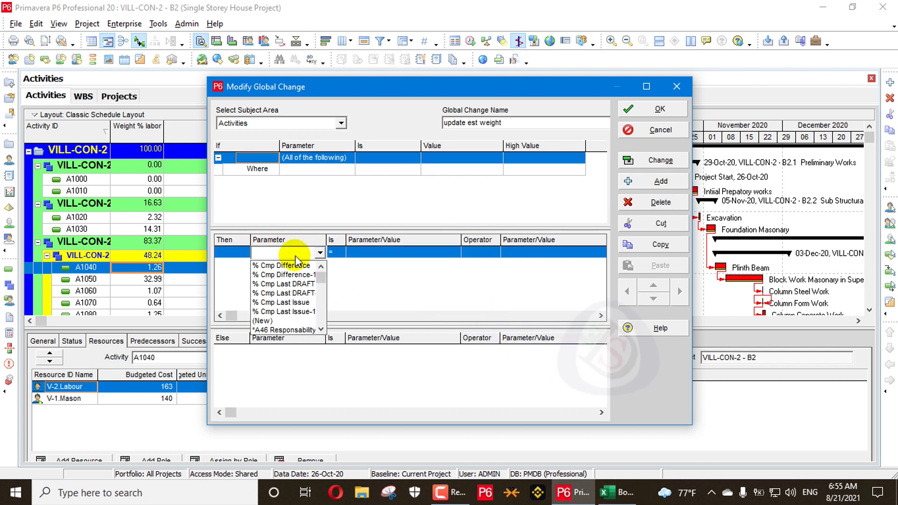
key("w")
key("Down")
key("Down")
key("Down")
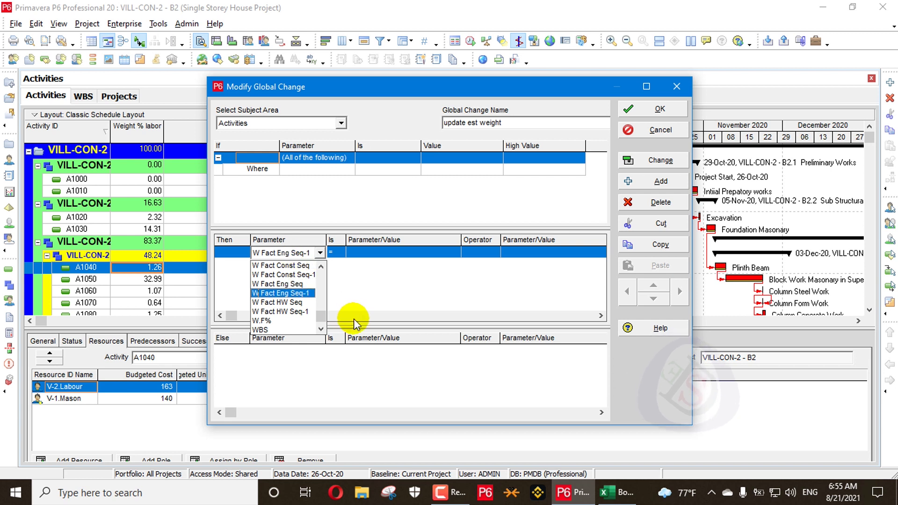
key("Down")
key("Down")
key("Down")
key("Down")
key("Down")
key("Down")
key("Down")
key("Down")
key("Down")
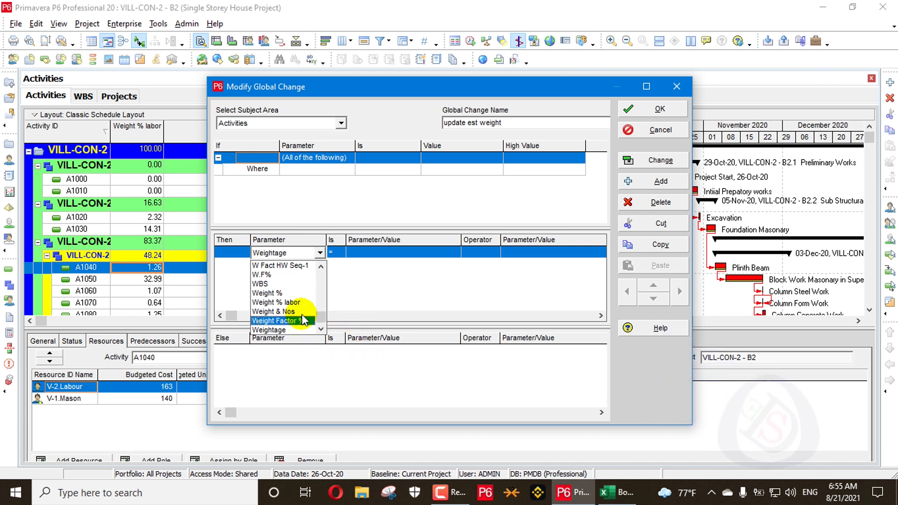
left_click(304, 293)
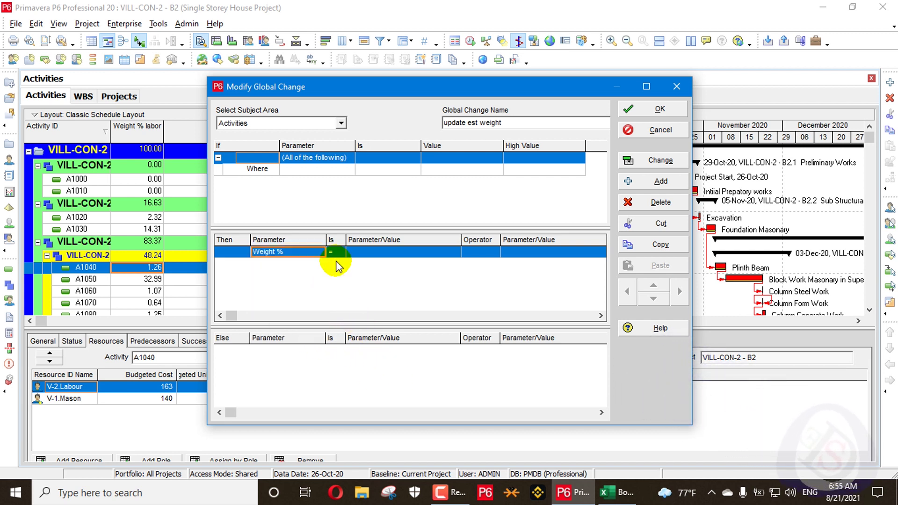
left_click(318, 253)
key("e")
key("Down")
key("Down")
key("Down")
key("Down")
key("Down")
key("Down")
key("Down")
key("Down")
key("Down")
key("Down")
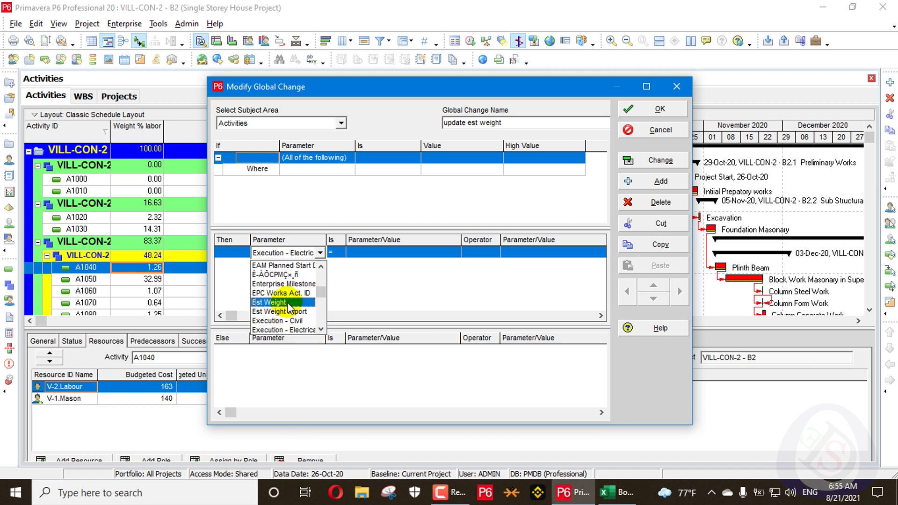
left_click(270, 302)
left_click(397, 253)
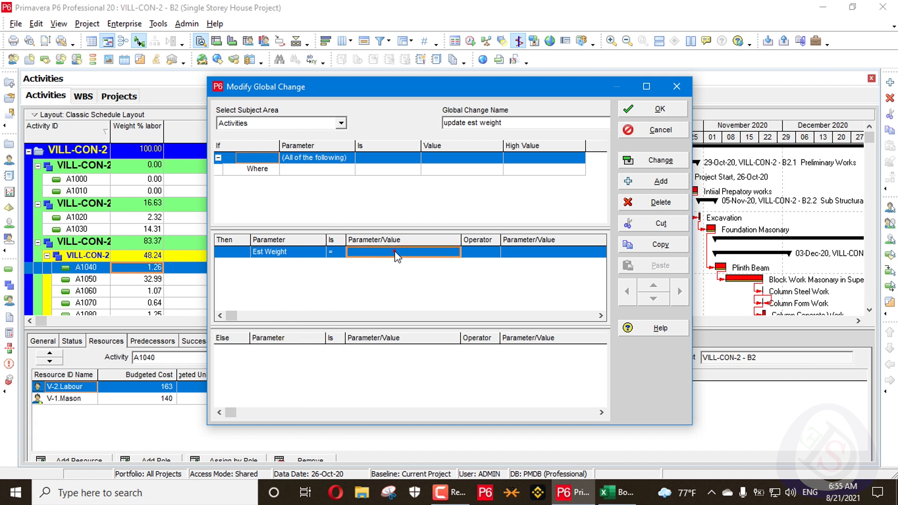
left_click(397, 252)
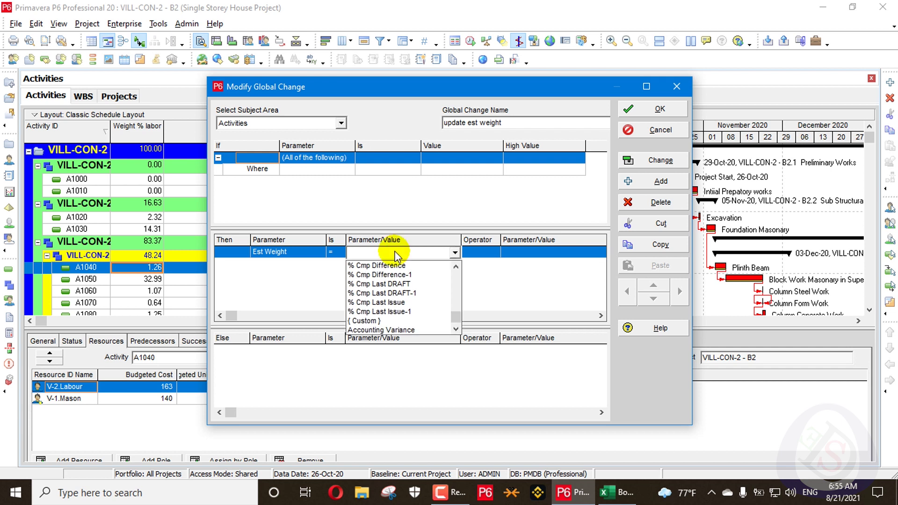
key("w")
key("Down")
key("Down")
key("Down")
key("Down")
key("Down")
key("Down")
key("Down")
key("Down")
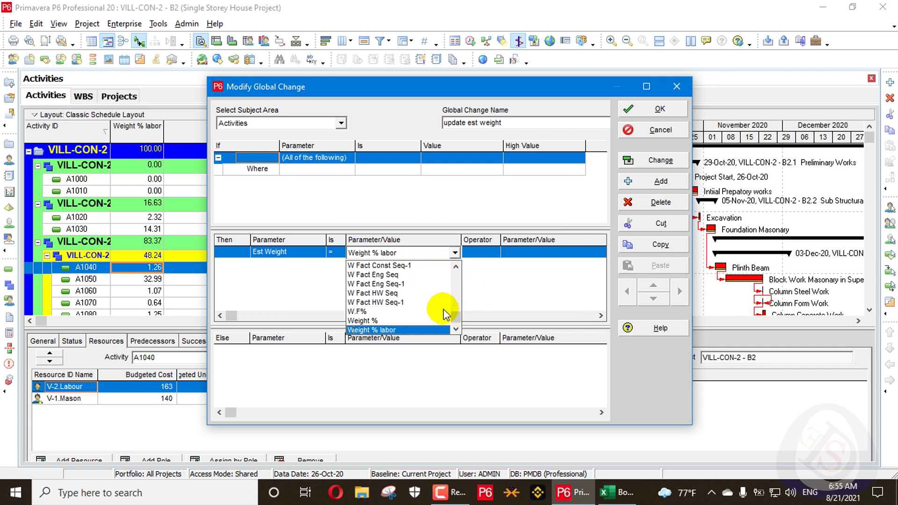
left_click(395, 330)
Run 'update est weight', review the change report, skip saving the log, and confirm
left_click(642, 163)
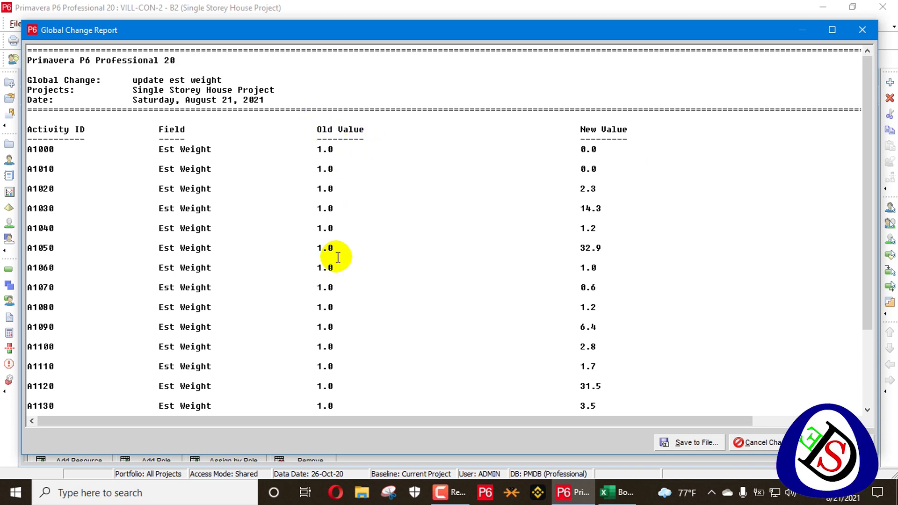
scroll(359, 363, "down", 3)
scroll(370, 351, "up", 3)
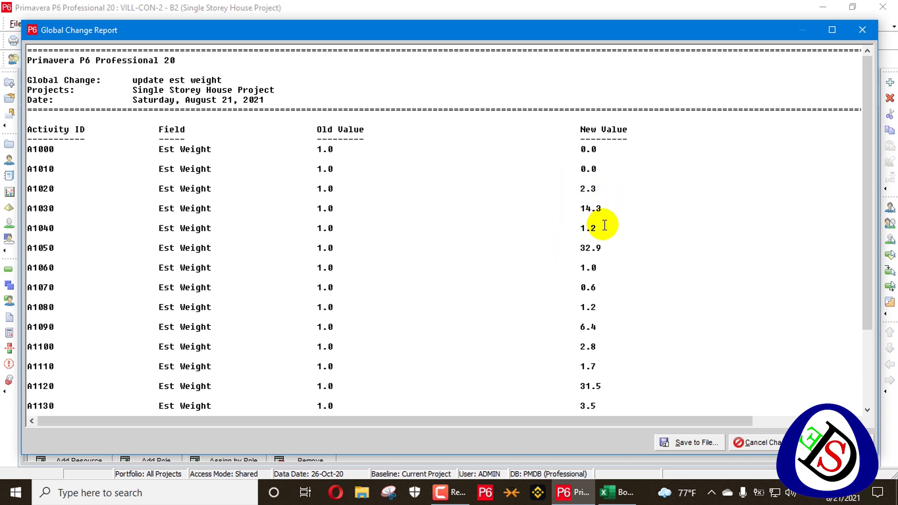
scroll(591, 281, "down", 3)
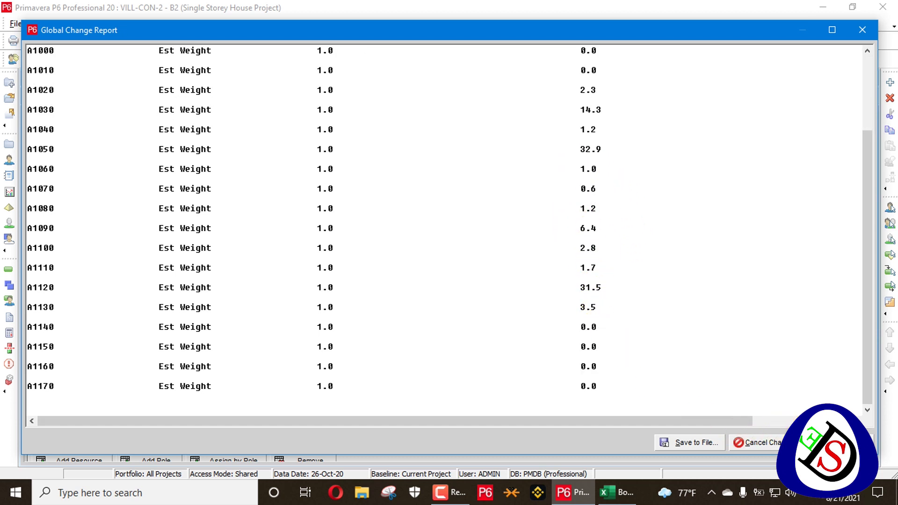
left_click(870, 439)
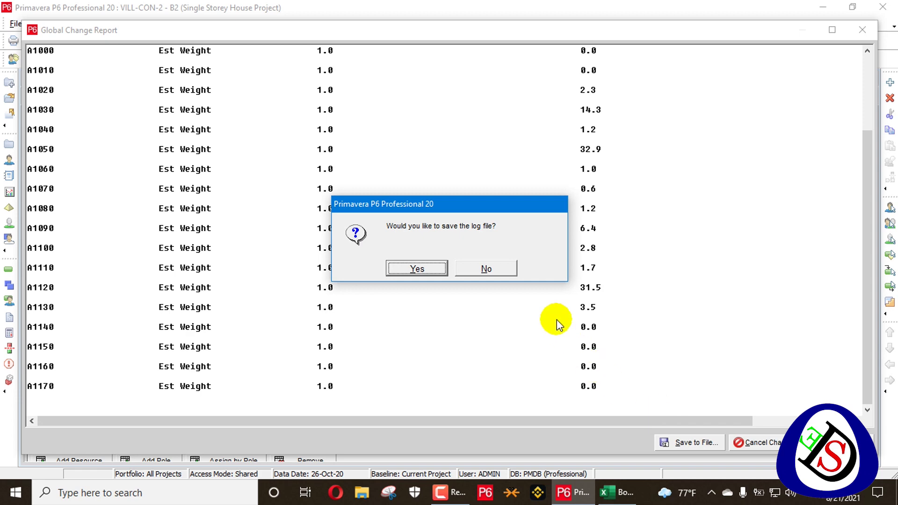
left_click(501, 272)
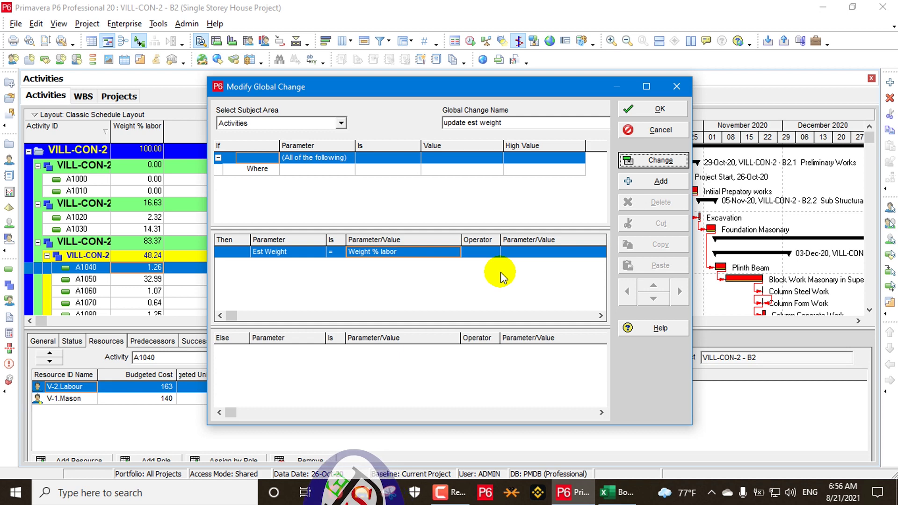
left_click(629, 110)
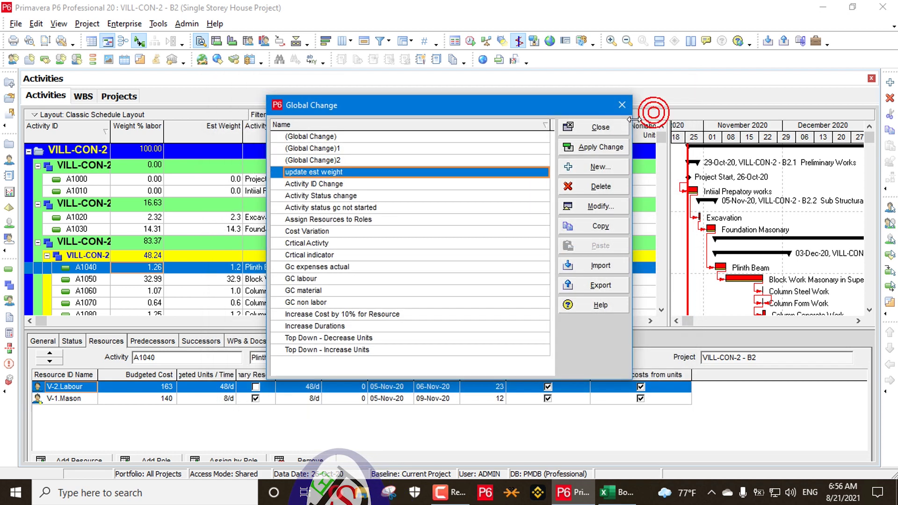
Close the Global Change list and scroll the Activities table to compare Est Weight with Weight % labor
left_click(608, 126)
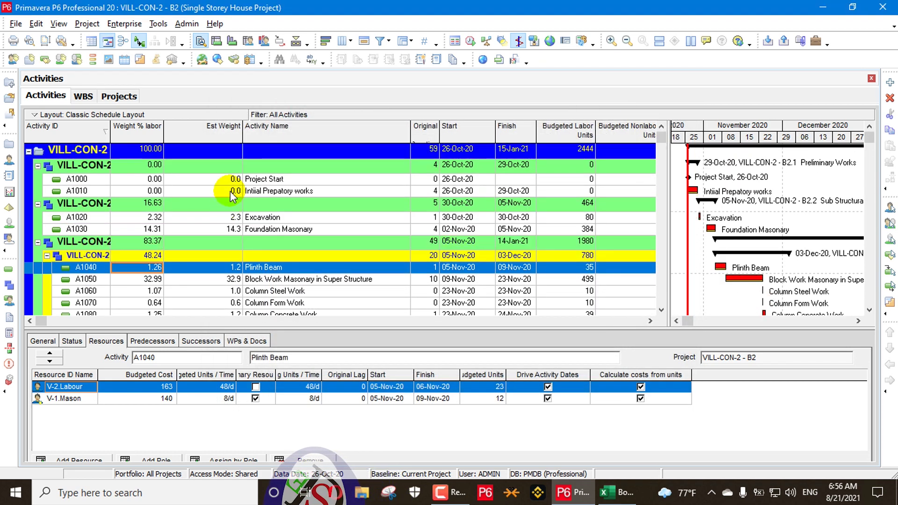
scroll(231, 219, "down", 3)
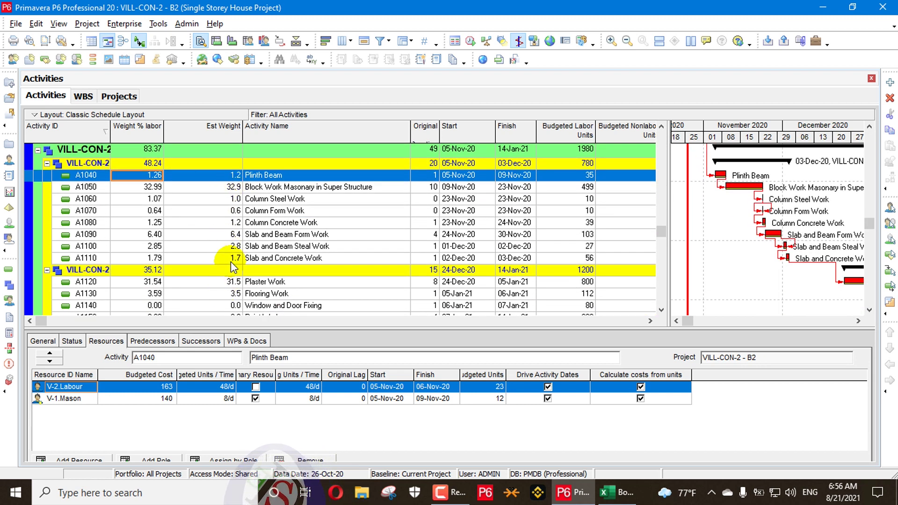
scroll(231, 262, "down", 2)
scroll(234, 220, "up", 6)
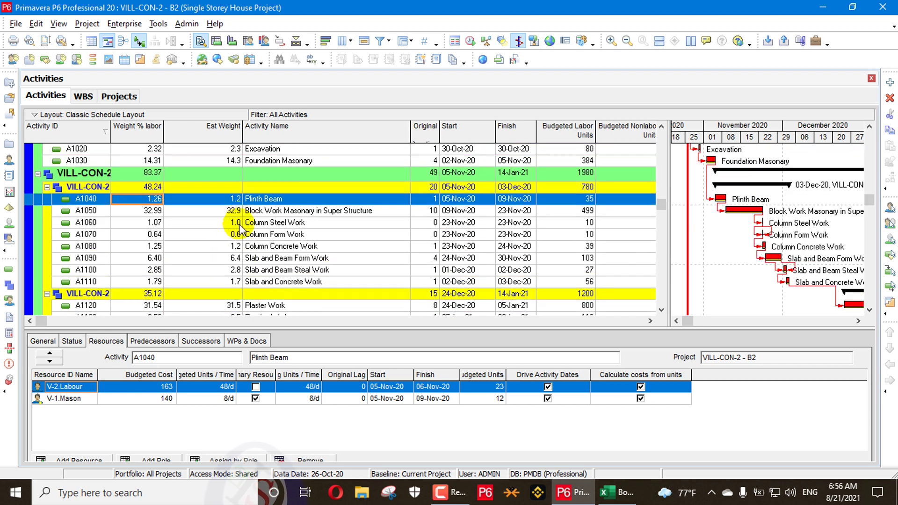
scroll(277, 272, "down", 3)
scroll(262, 224, "up", 5)
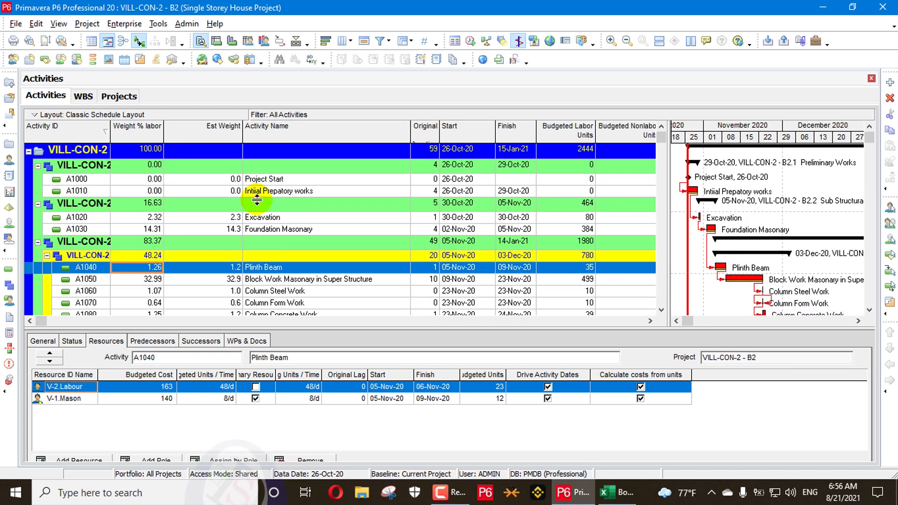
scroll(229, 211, "down", 1)
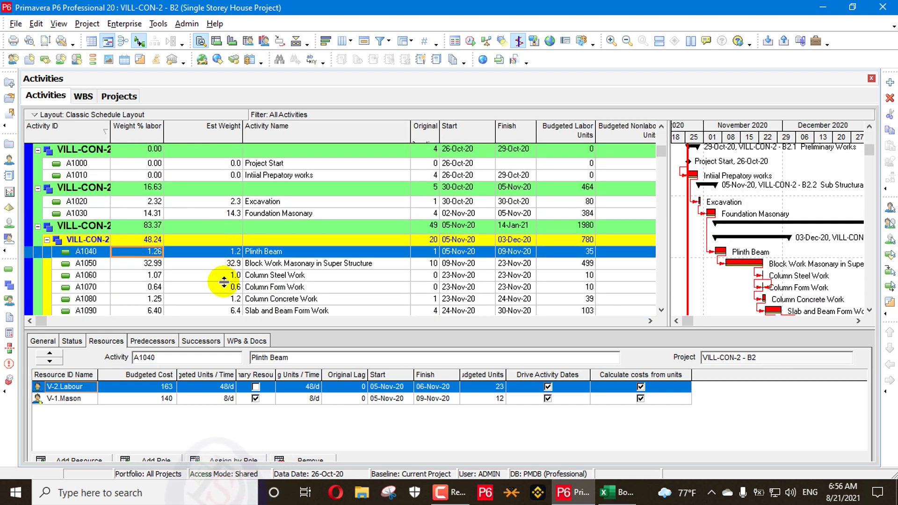
scroll(236, 281, "down", 3)
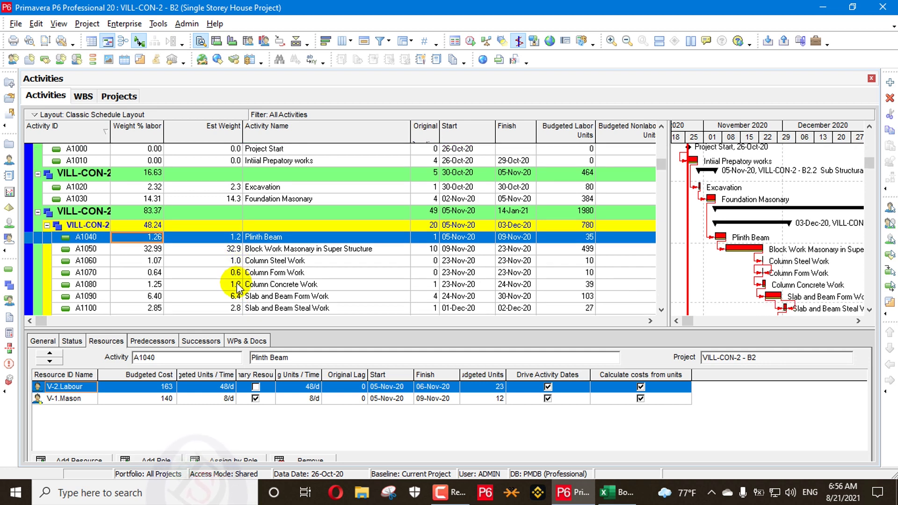
scroll(236, 283, "up", 5)
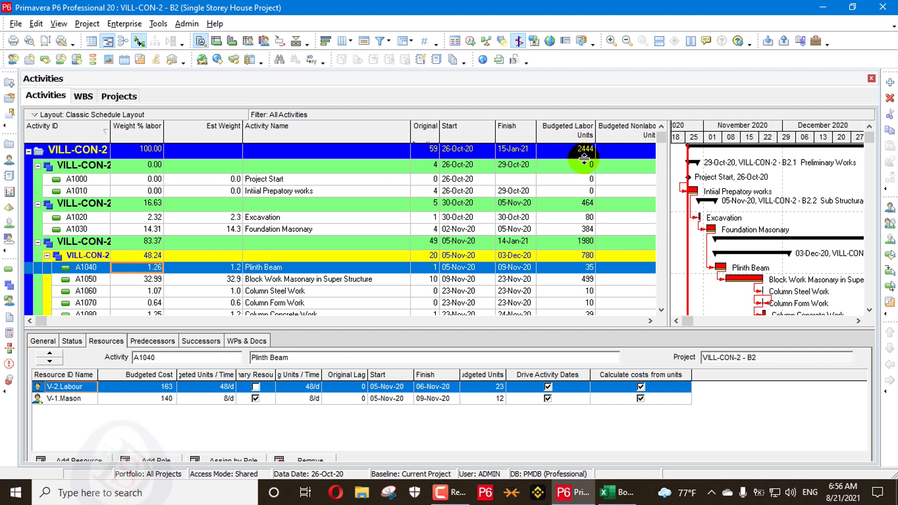
left_click(157, 24)
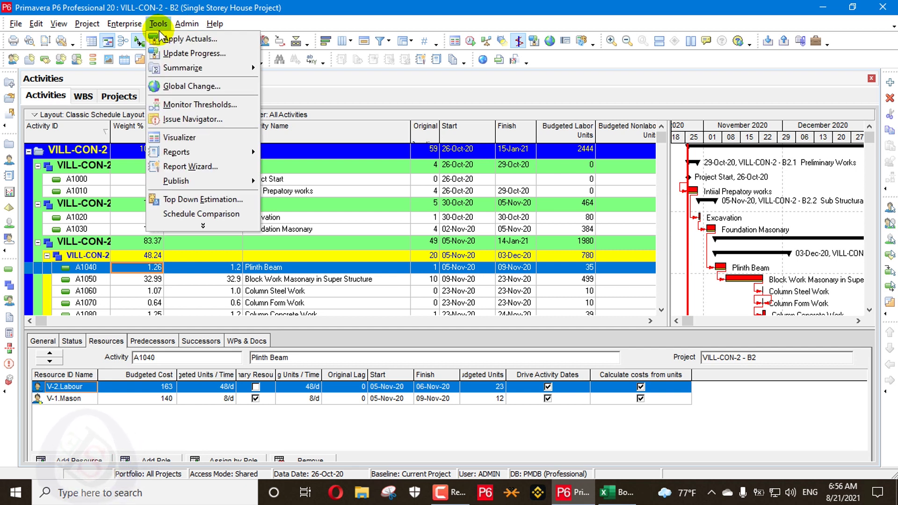
Apply a Top Down Estimation of 10000 labor units and confirm the prompts
left_click(185, 200)
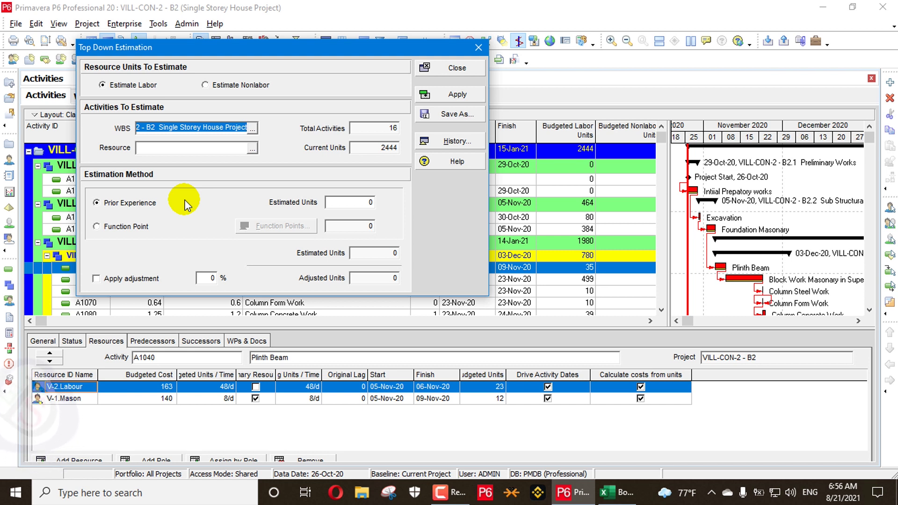
left_click(349, 206)
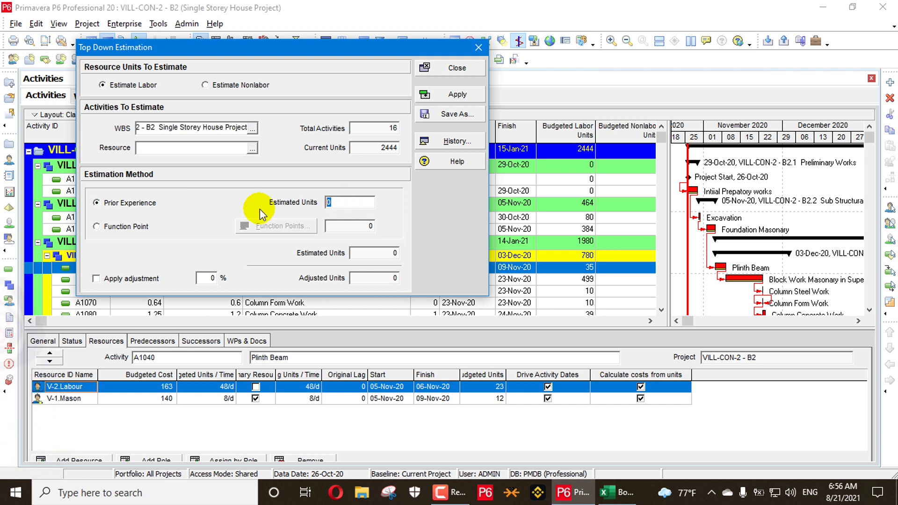
type("10000")
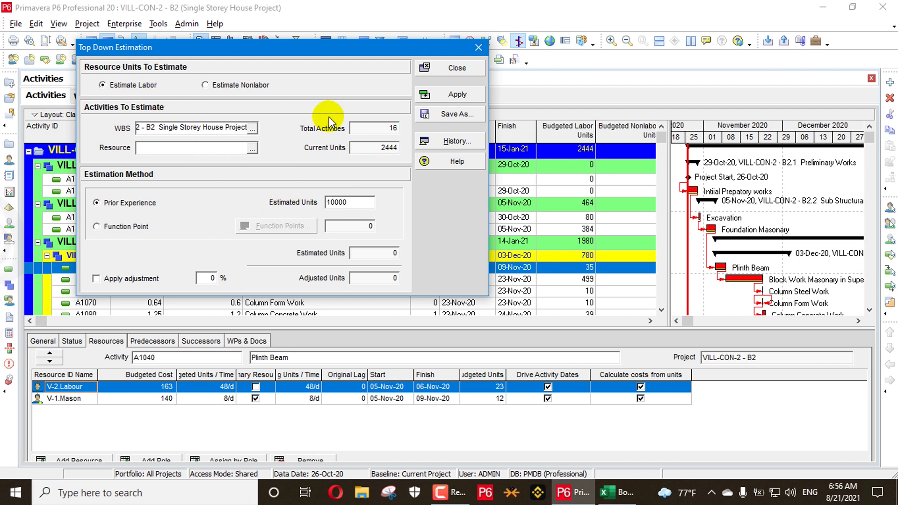
left_click(476, 94)
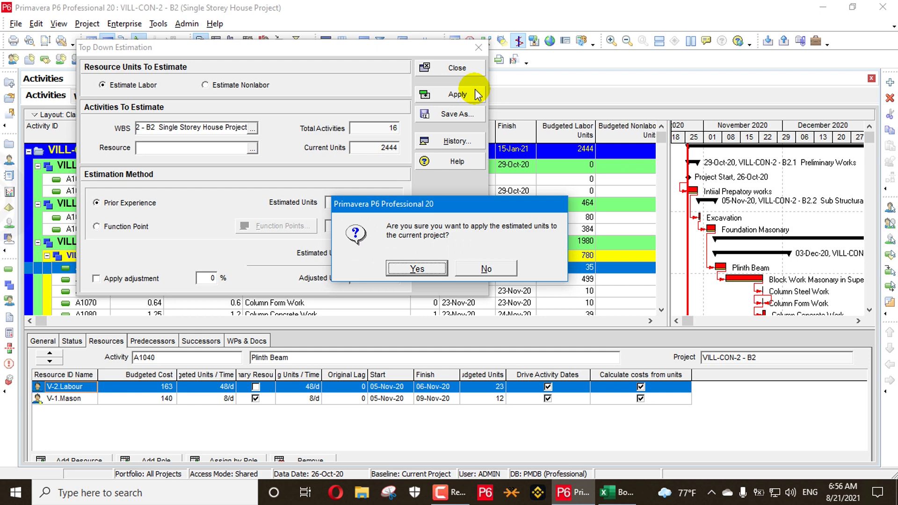
left_click(417, 268)
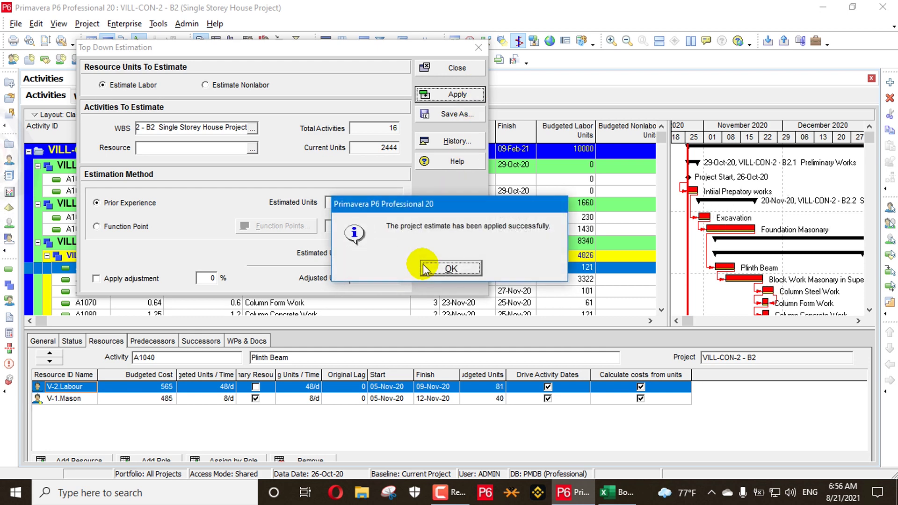
left_click(423, 263)
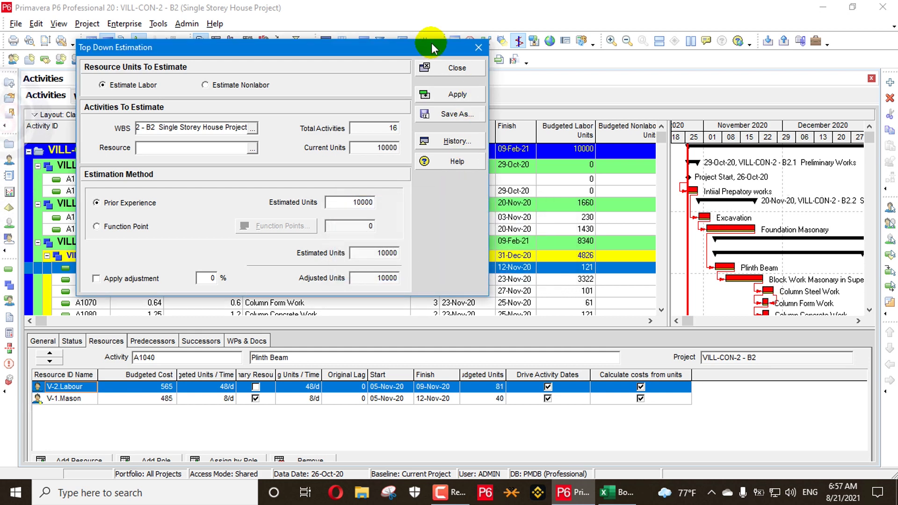
left_click_drag(414, 45, 322, 46)
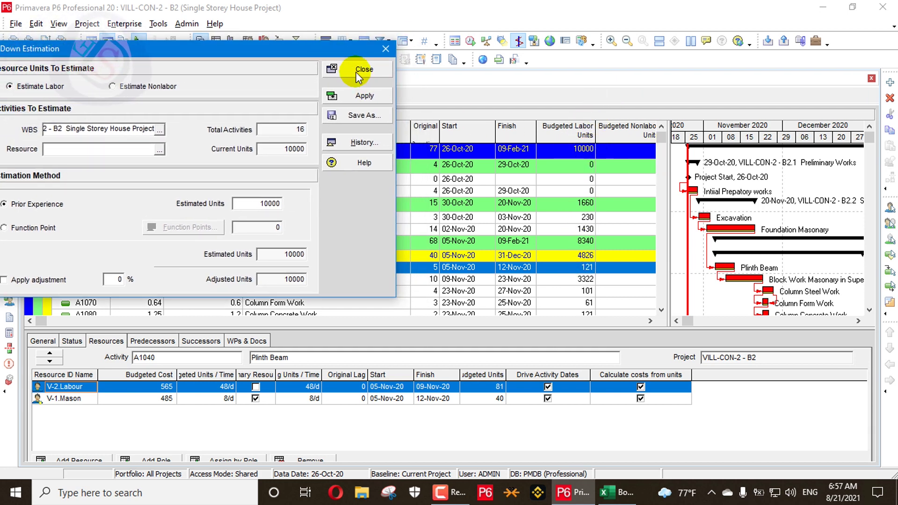
left_click_drag(336, 53, 735, 81)
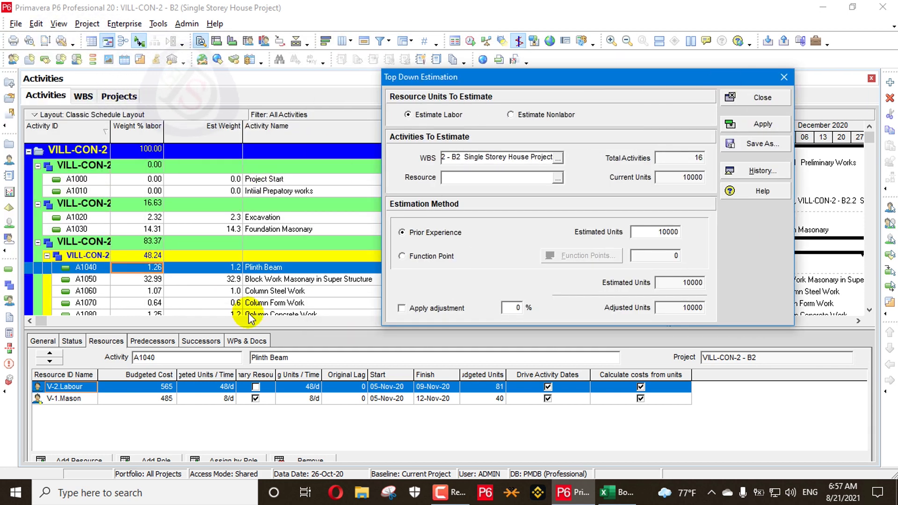
left_click_drag(608, 83, 287, 188)
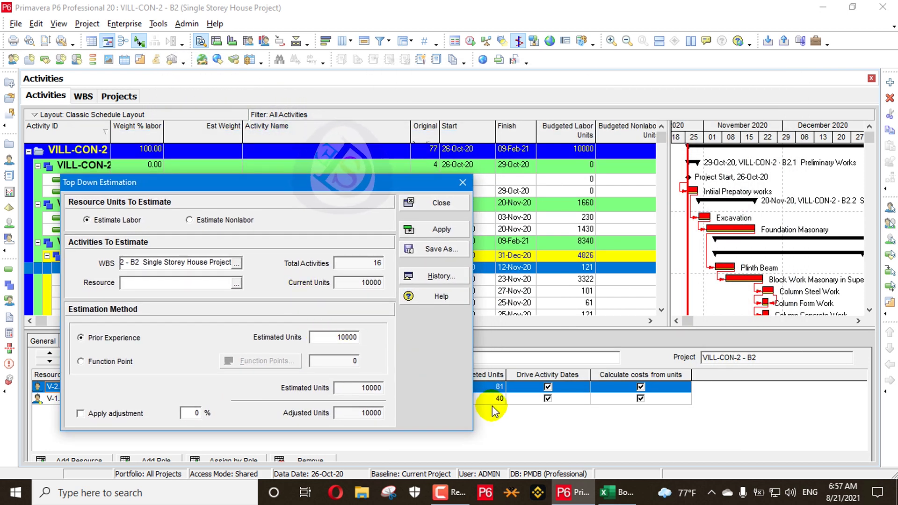
left_click(616, 503)
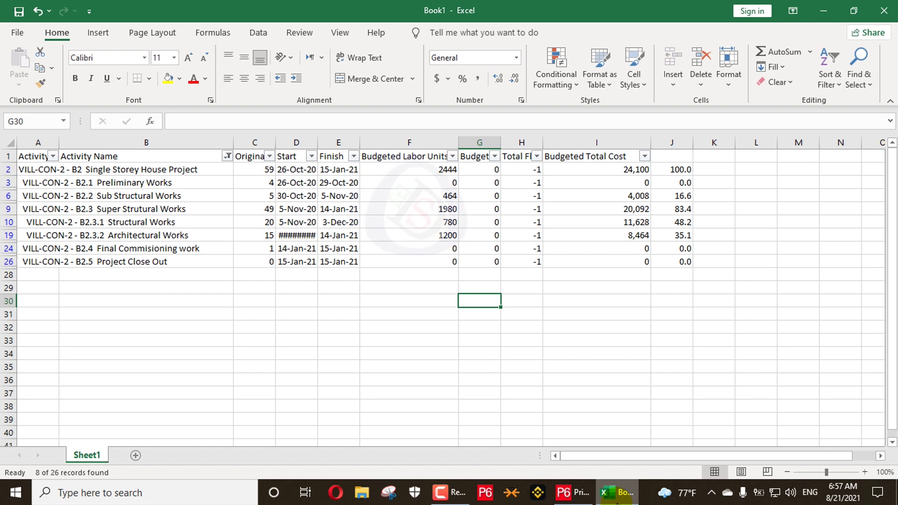
Change the Top Down Estimation units to 2444, apply it, and confirm the prompts
left_click(617, 497)
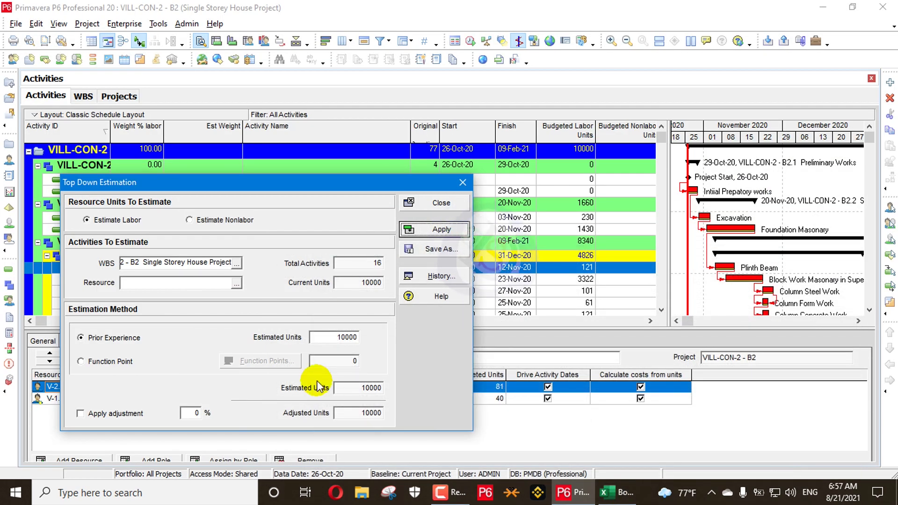
double_click(347, 337)
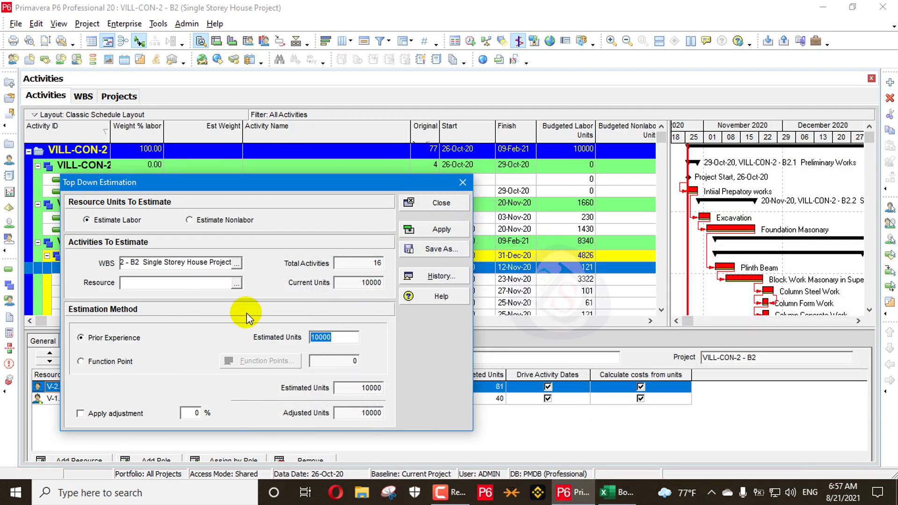
type("24444")
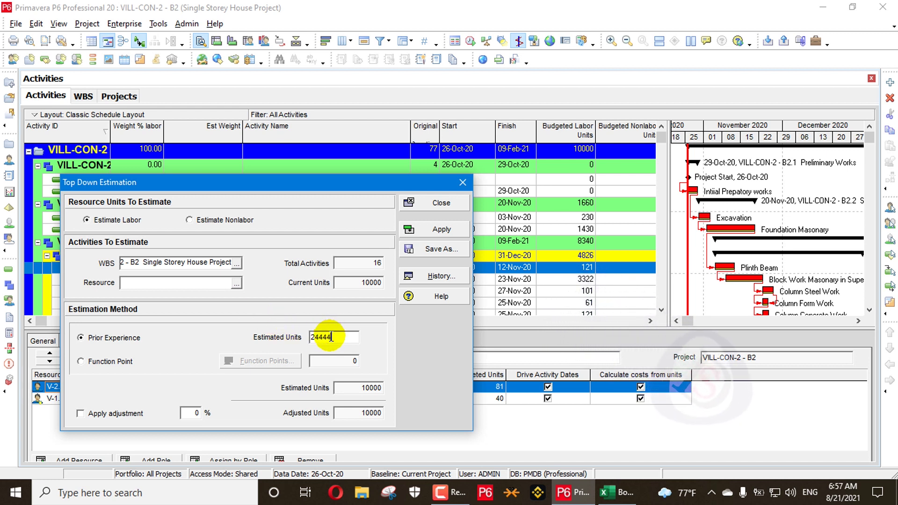
key("BackSpace")
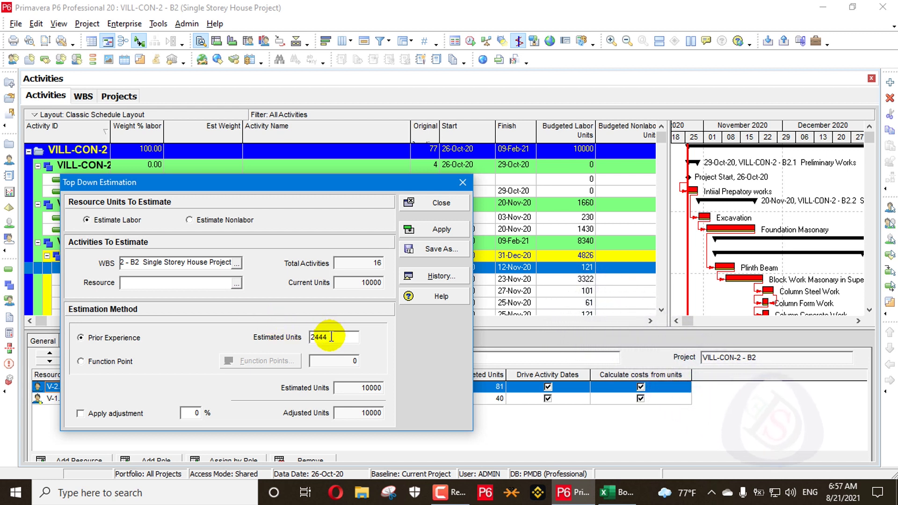
left_click(448, 226)
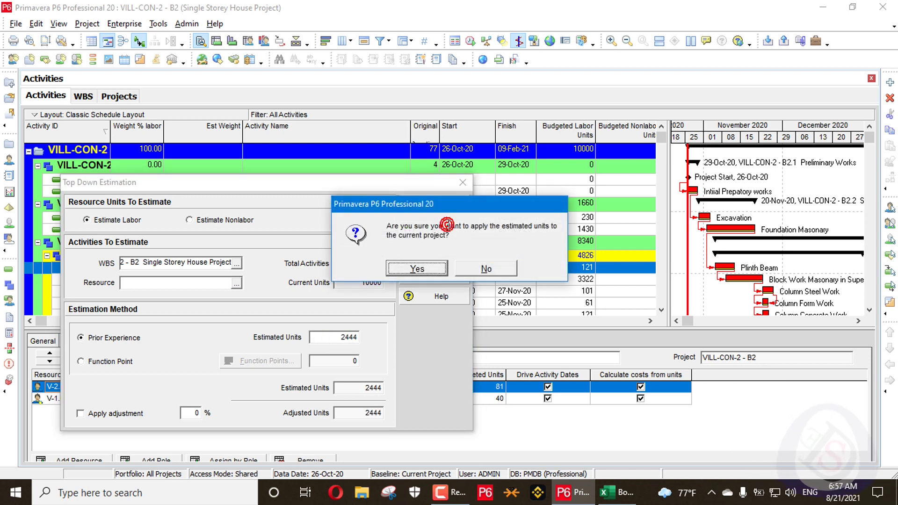
left_click(417, 269)
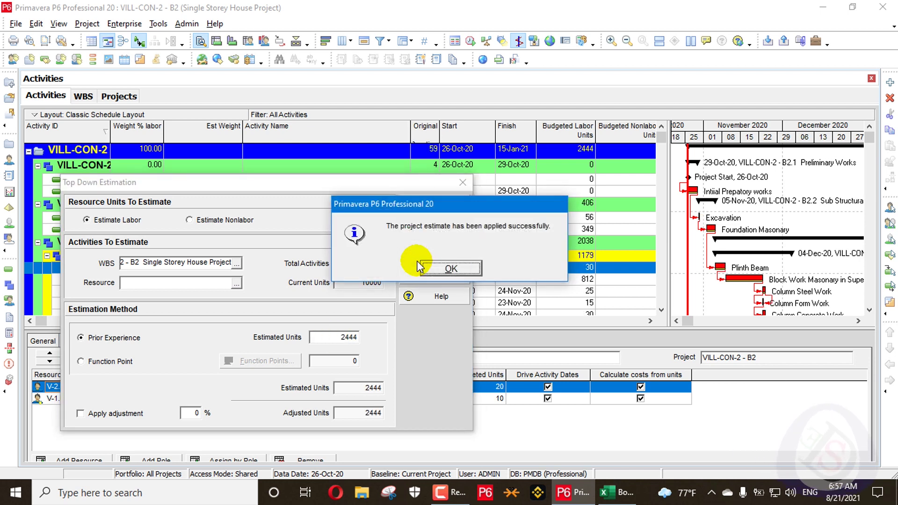
left_click(463, 267)
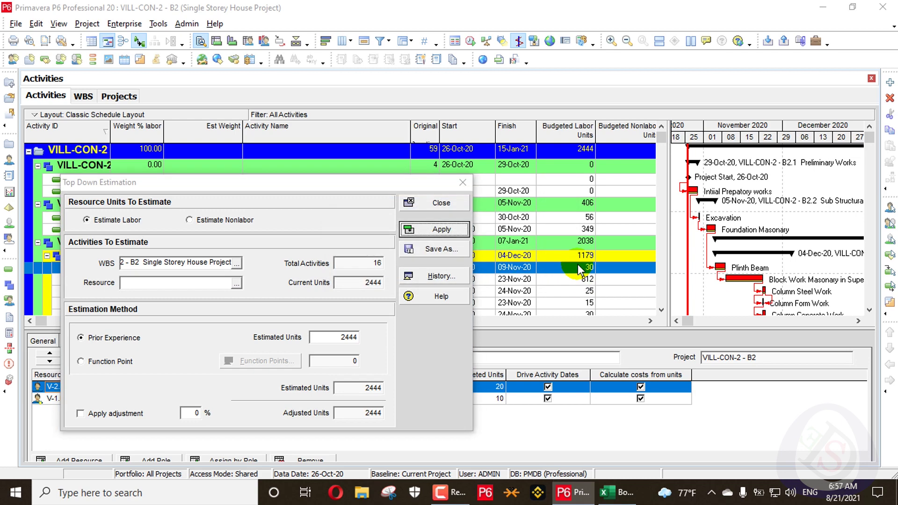
key("alt+Tab")
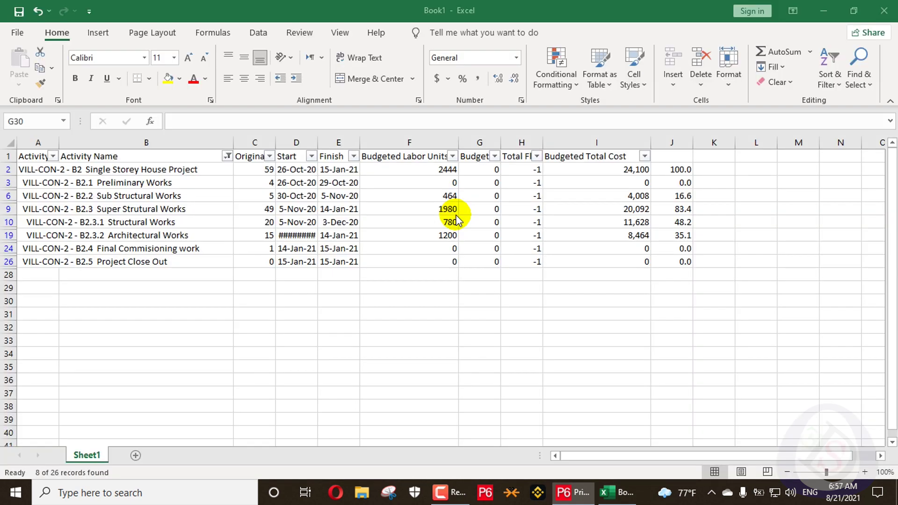
key("alt+Tab")
key("alt+Tab")
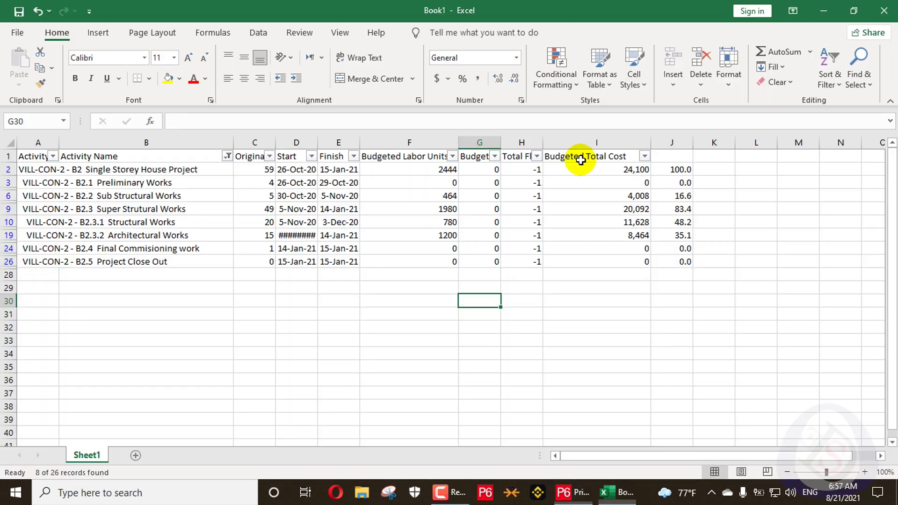
key("alt+Tab")
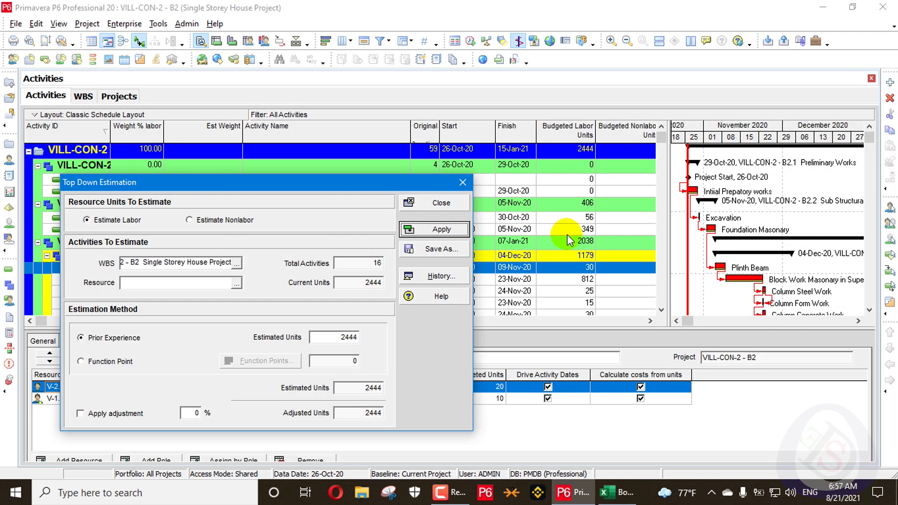
key("alt+Tab")
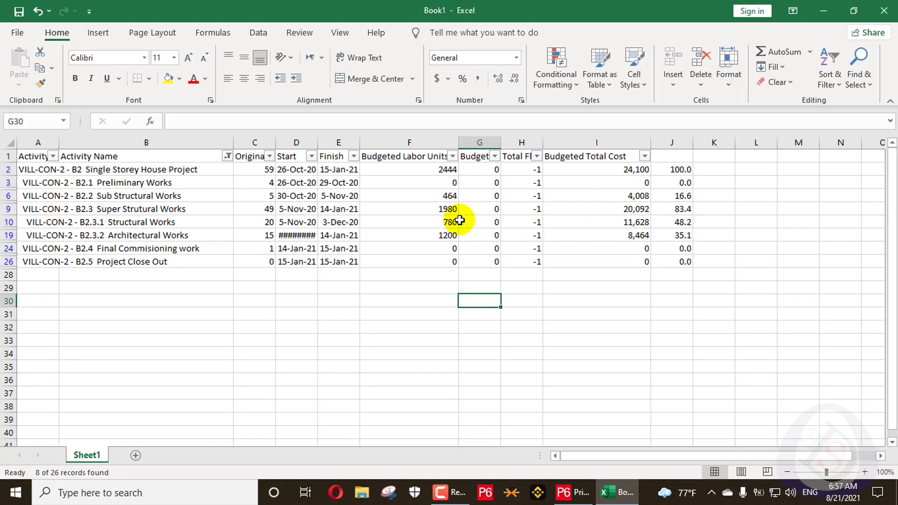
key("alt+Tab")
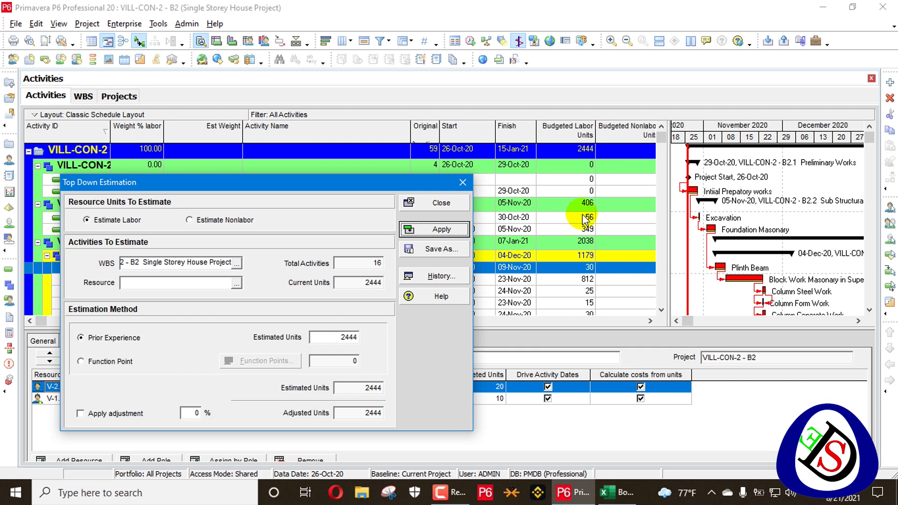
key("alt+Tab")
Check the J6 weight formula, then enter a 0.166-weight check formula in L6
left_click(442, 193)
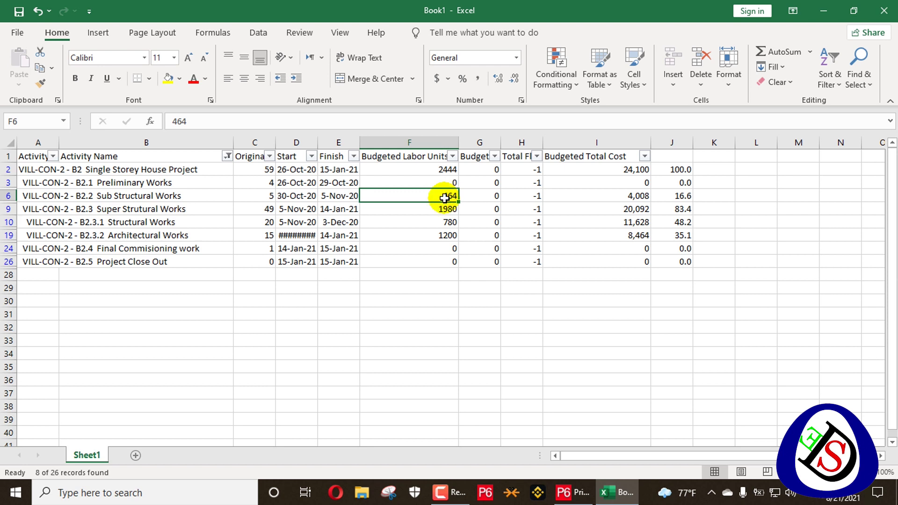
left_click(678, 197)
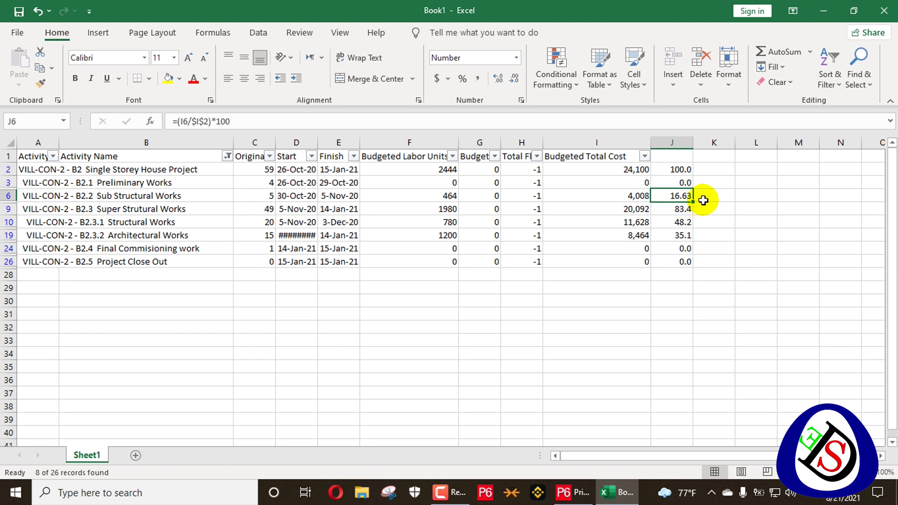
left_click(734, 197)
double_click(744, 196)
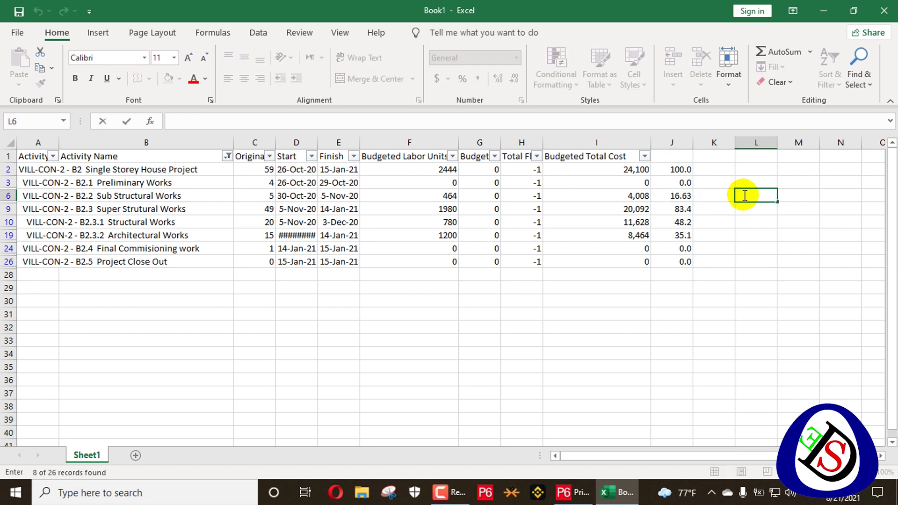
type("=16.6*")
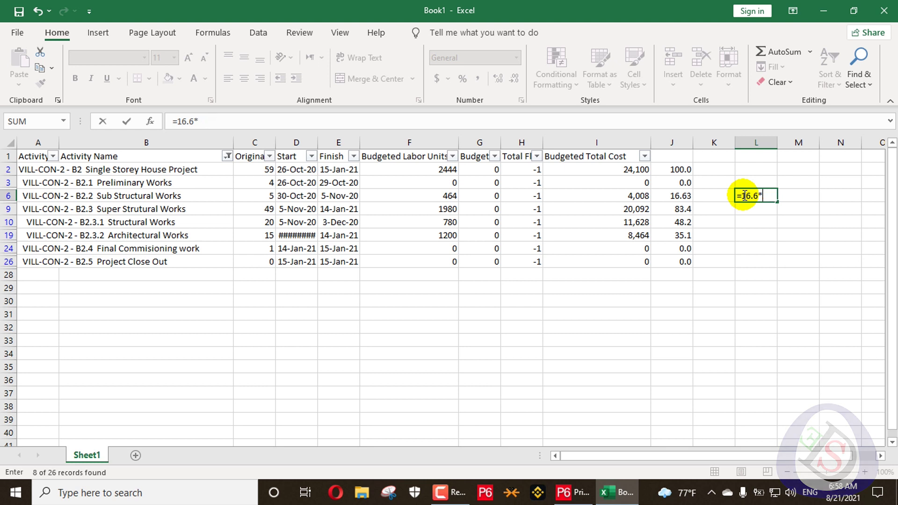
type("4444")
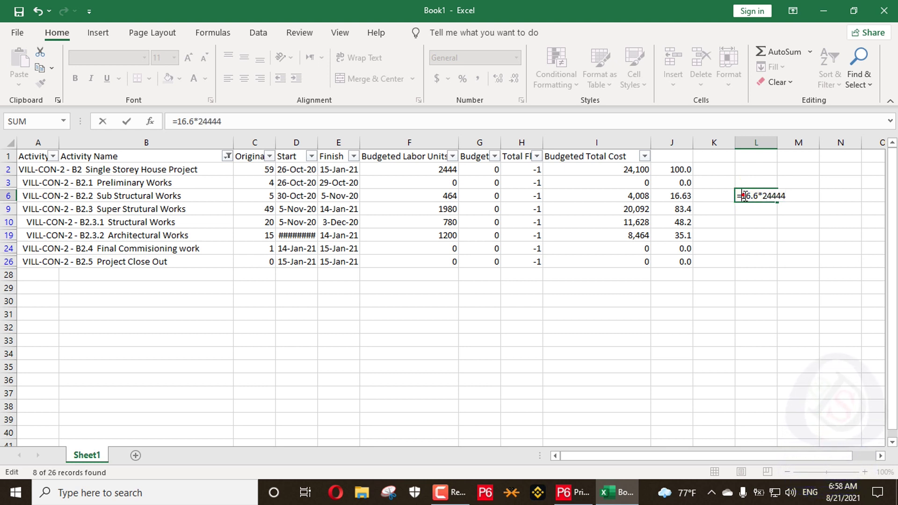
left_click(754, 196)
key("BackSpace")
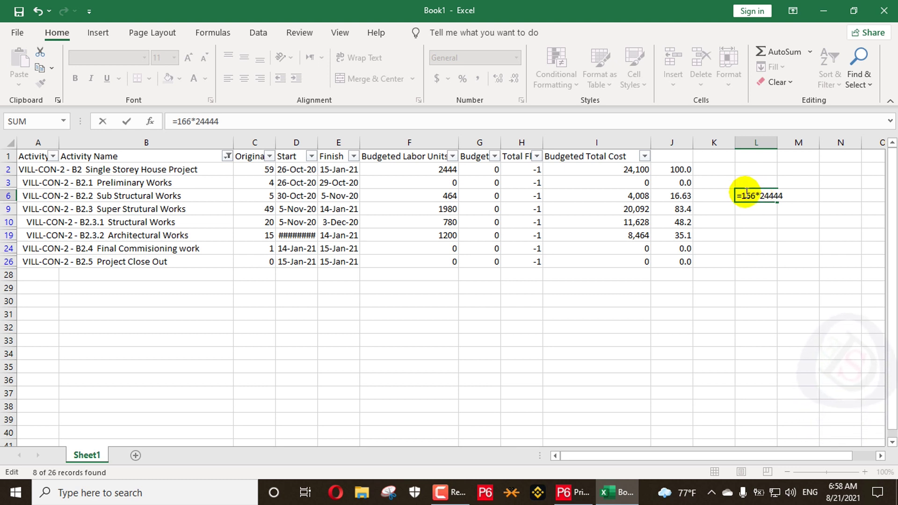
left_click(742, 198)
type("0.")
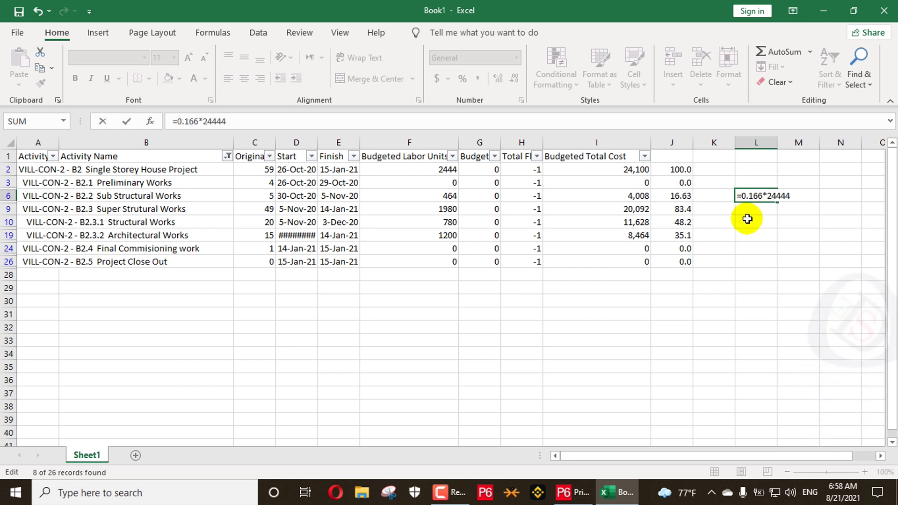
key("Return")
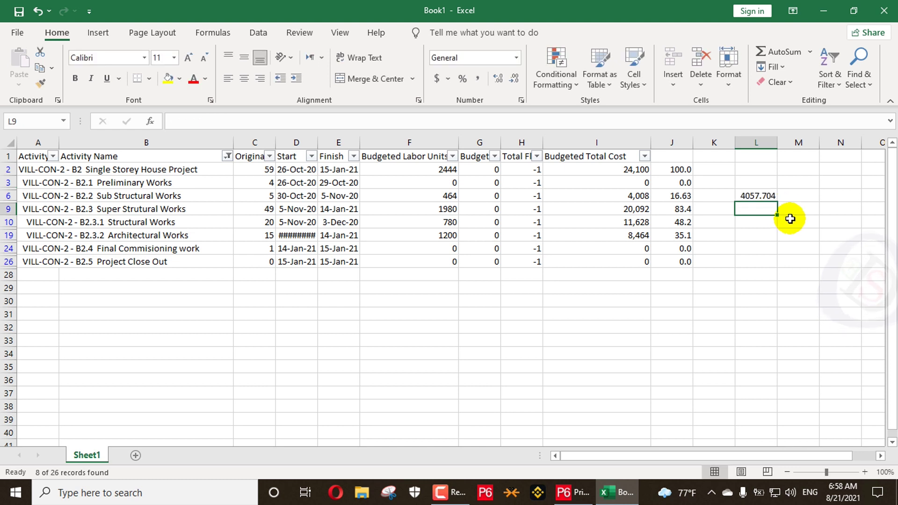
Correct L6 to =0.166*2444, giving 405.704, and select the column J weights
left_click(763, 196)
left_click(402, 123)
key("BackSpace")
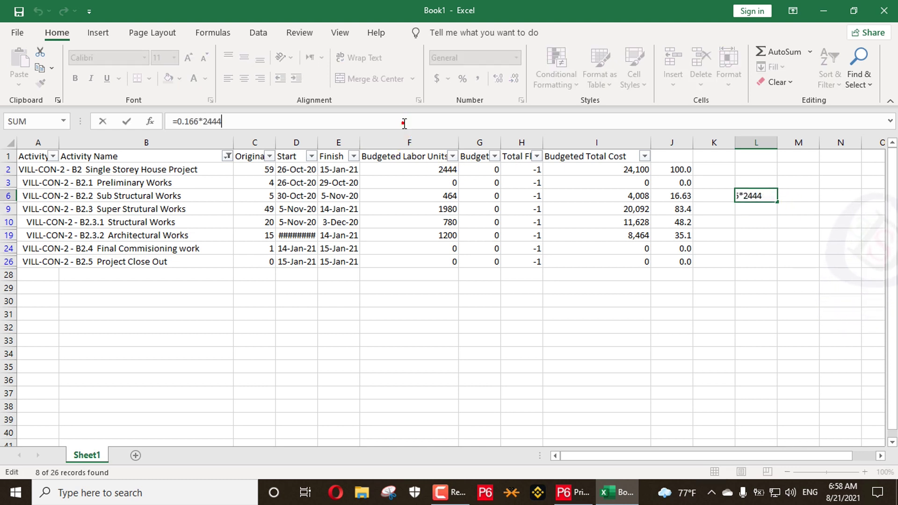
key("Return")
left_click(726, 194)
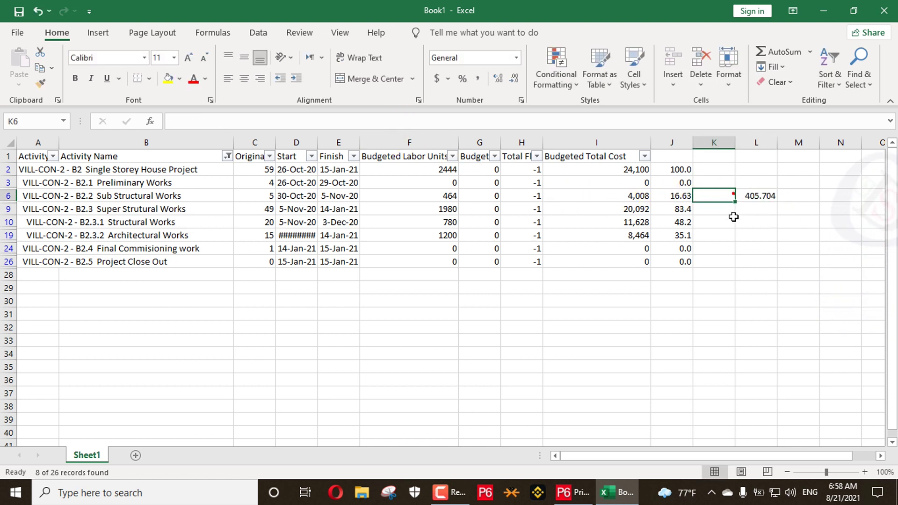
left_click(761, 196)
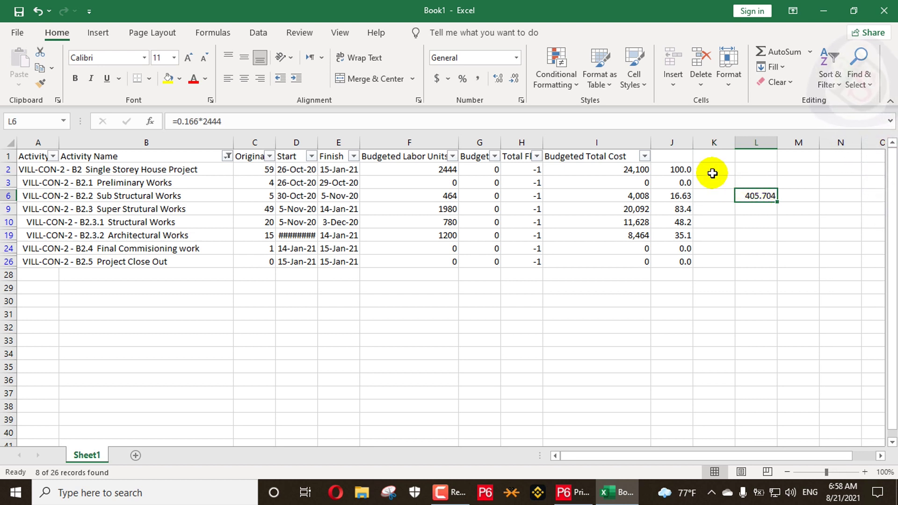
left_click_drag(692, 160, 688, 266)
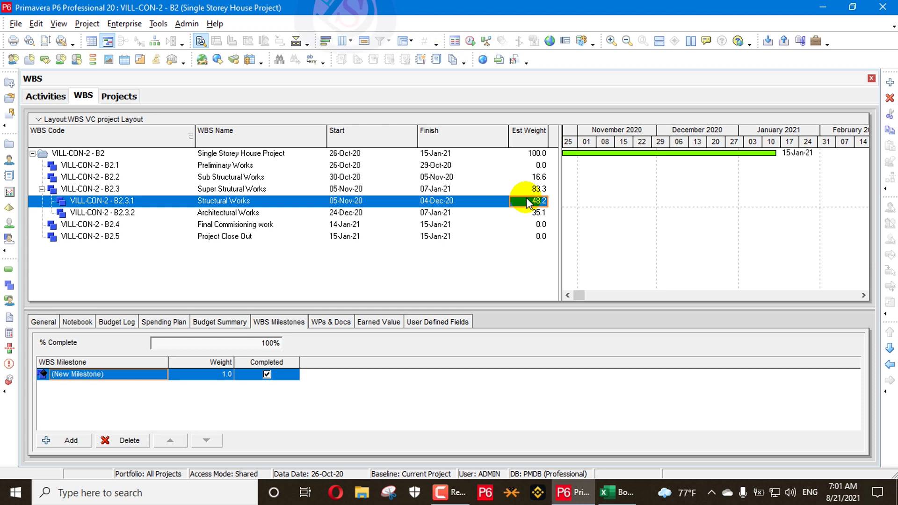
Go back to the Activities view after reviewing the WBS Est Weights
left_click(47, 96)
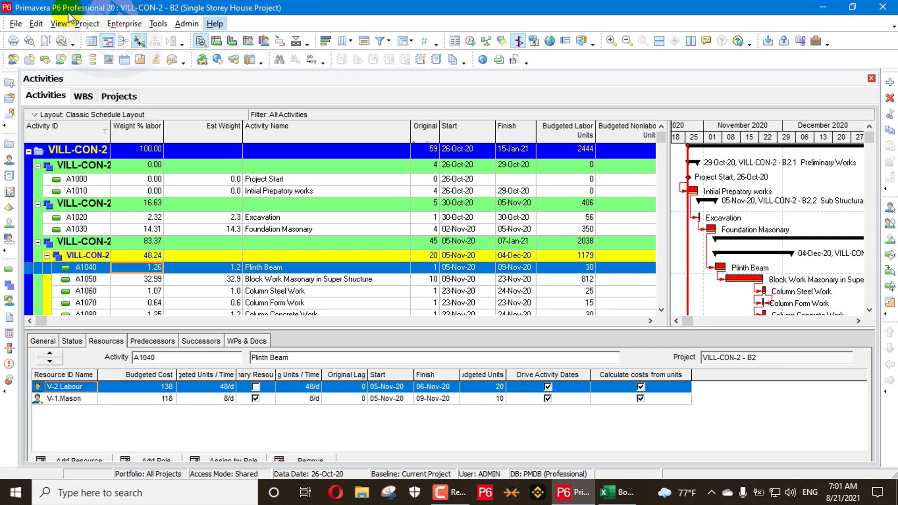
Apply a Top Down Estimation of 9857 labor units, giving 1638 to B2.2 and 8219 to B2.3
left_click(192, 25)
mouse_move(159, 24)
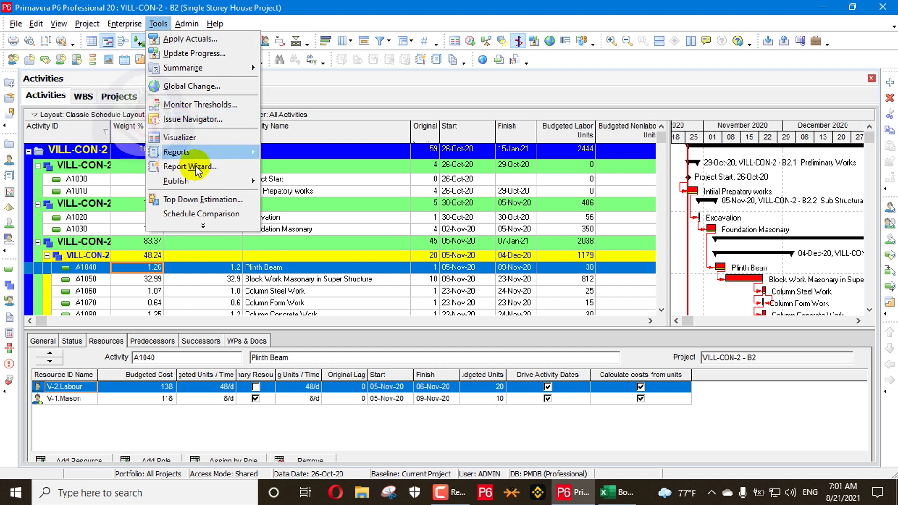
left_click(202, 199)
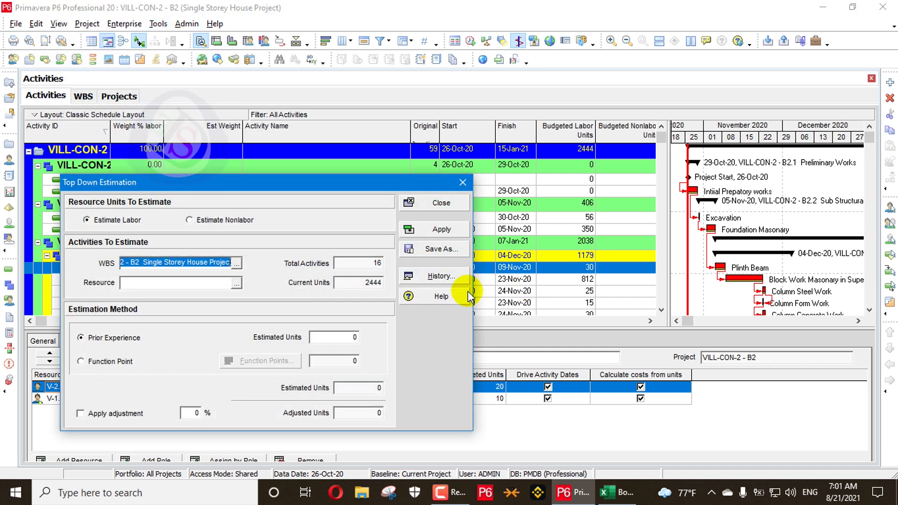
left_click(330, 338)
type("9857")
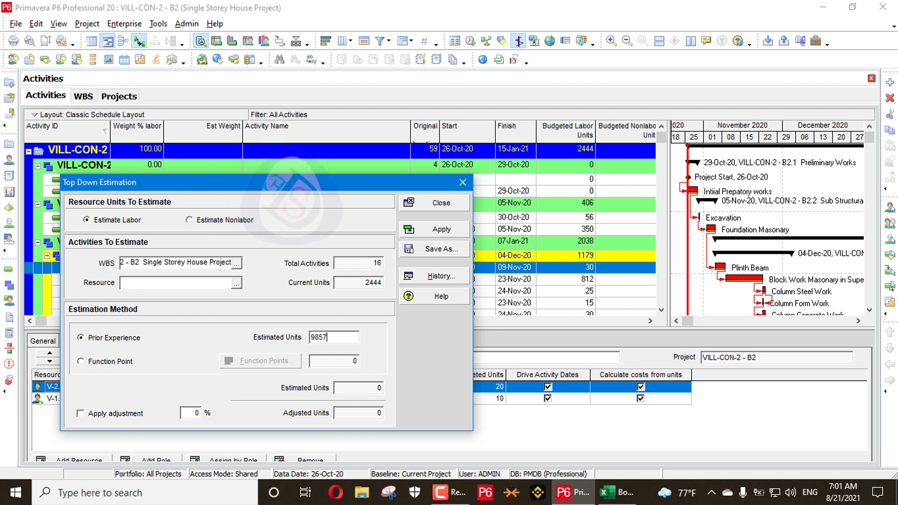
left_click(454, 231)
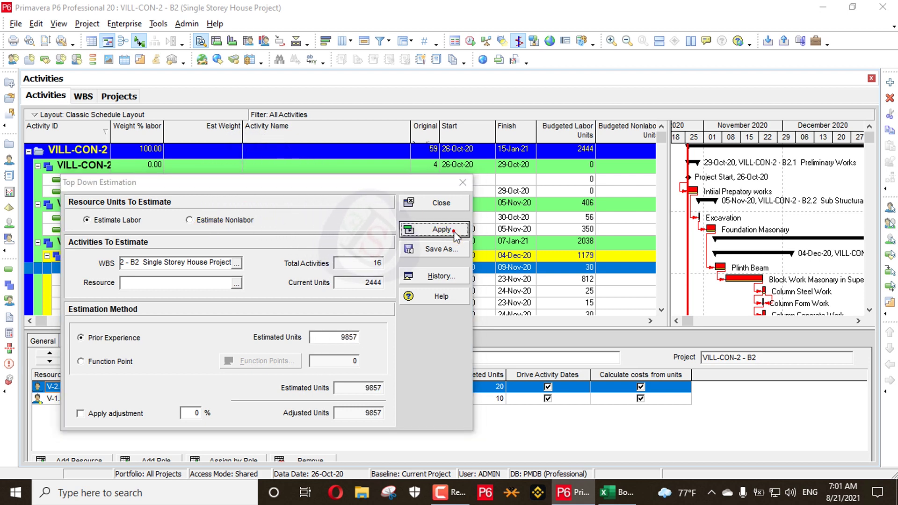
left_click(418, 269)
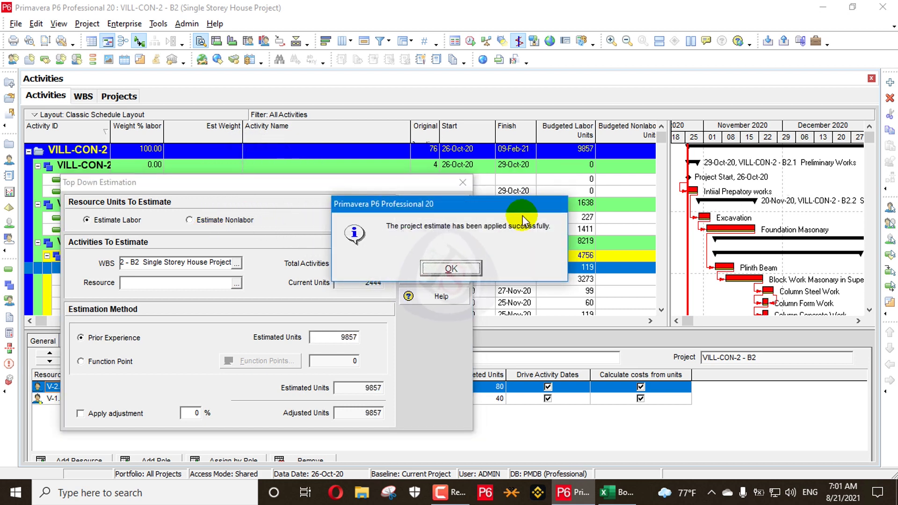
left_click(459, 269)
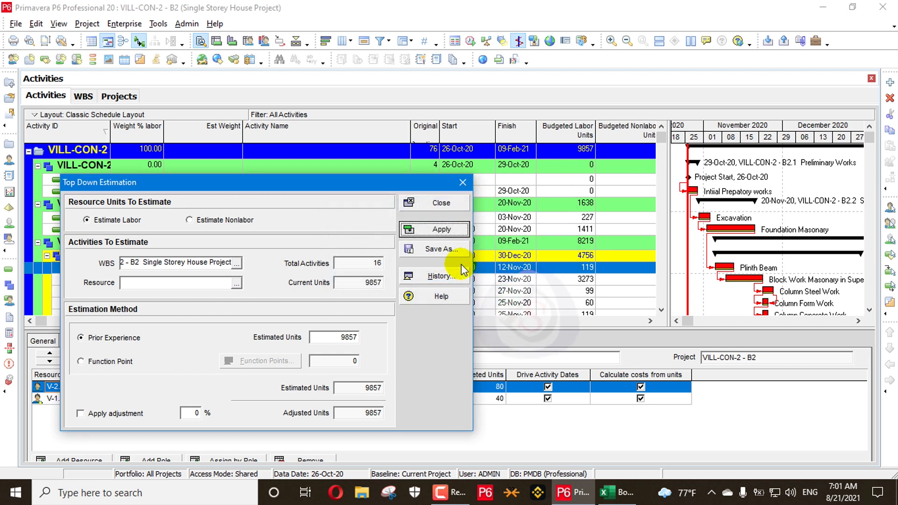